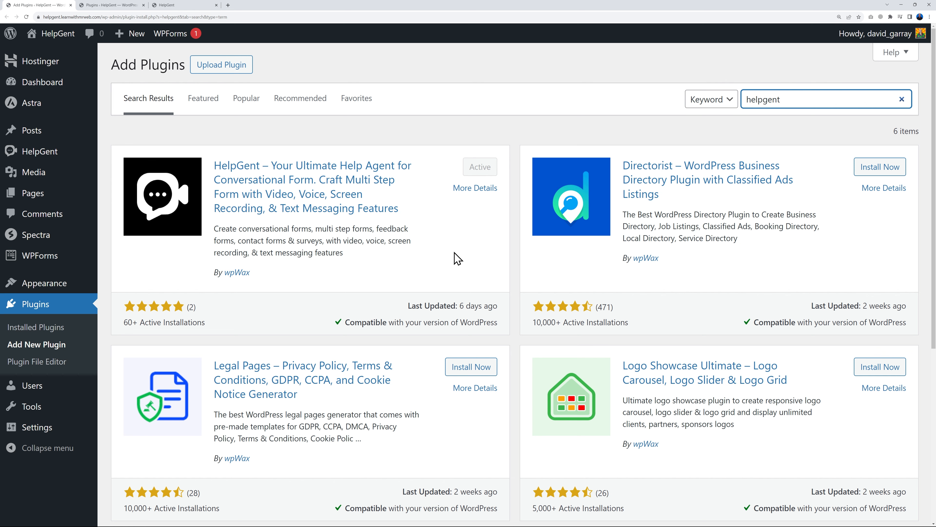
Go to the installed plugins list to confirm HelpGent and HelpGent Pro are active
left_click(99, 7)
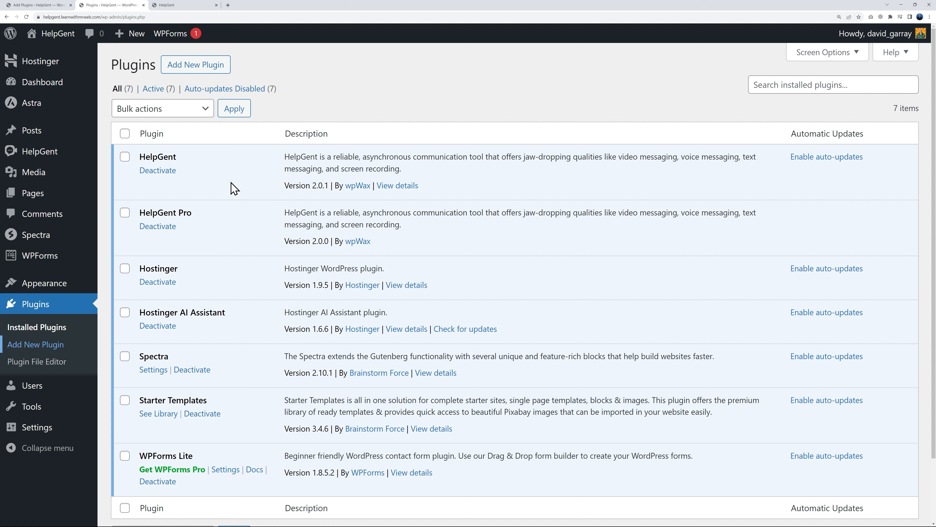
Open HelpGent's All Forms, scroll through the template gallery, then return to the empty forms list
mouse_move(56, 161)
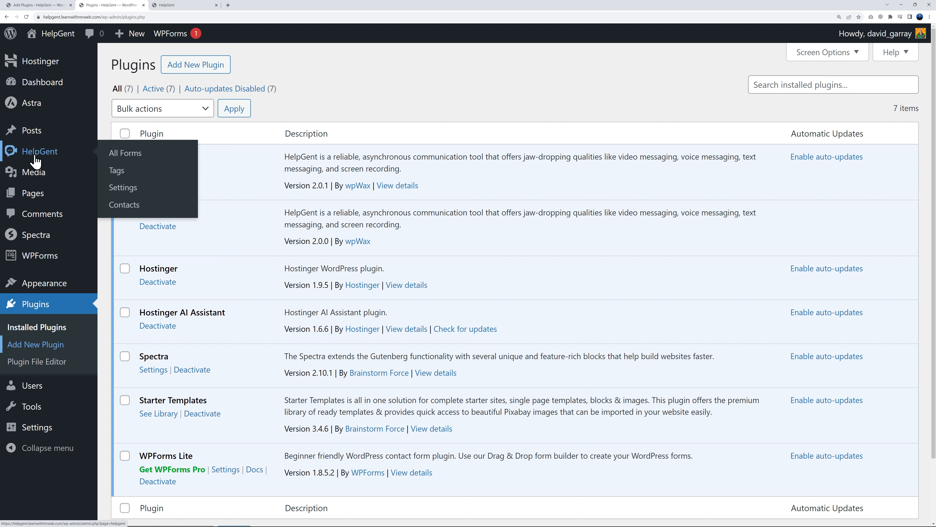
left_click(128, 158)
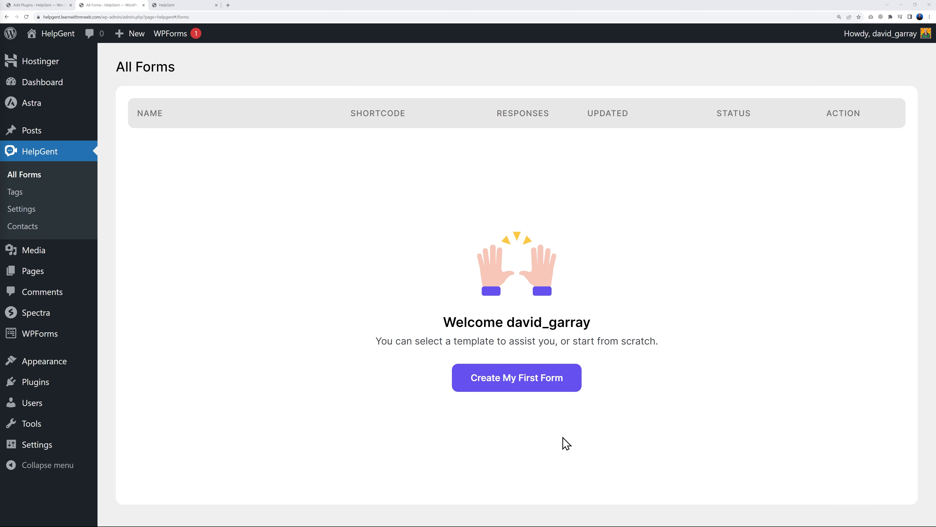
left_click(518, 387)
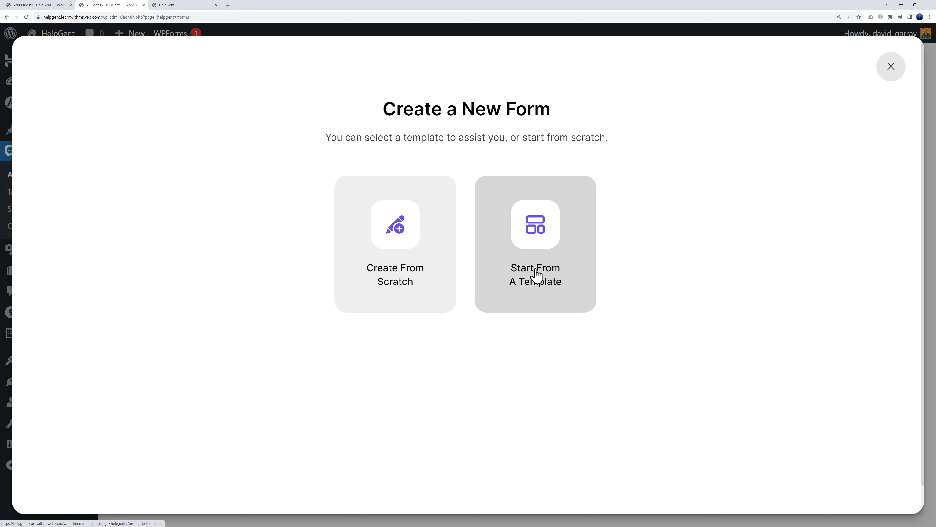
left_click(538, 286)
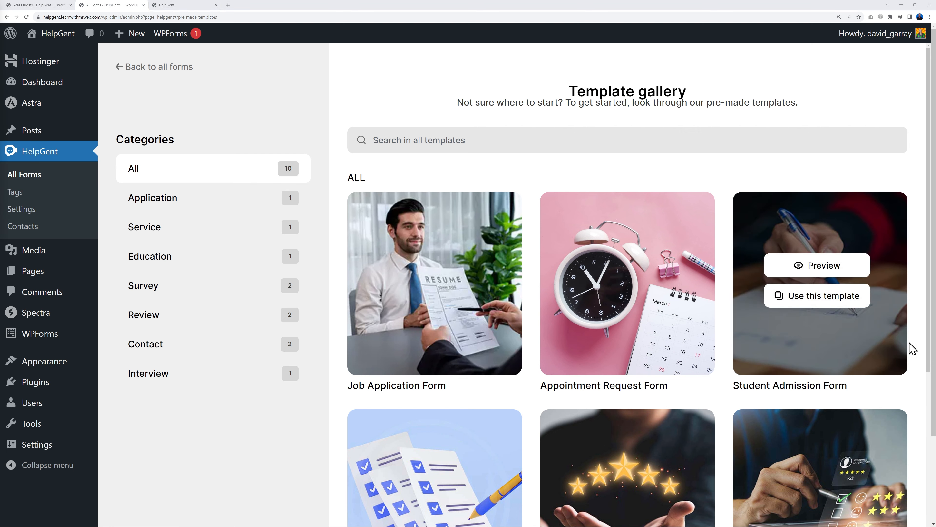
scroll(917, 345, "down", 10)
scroll(921, 345, "down", 2)
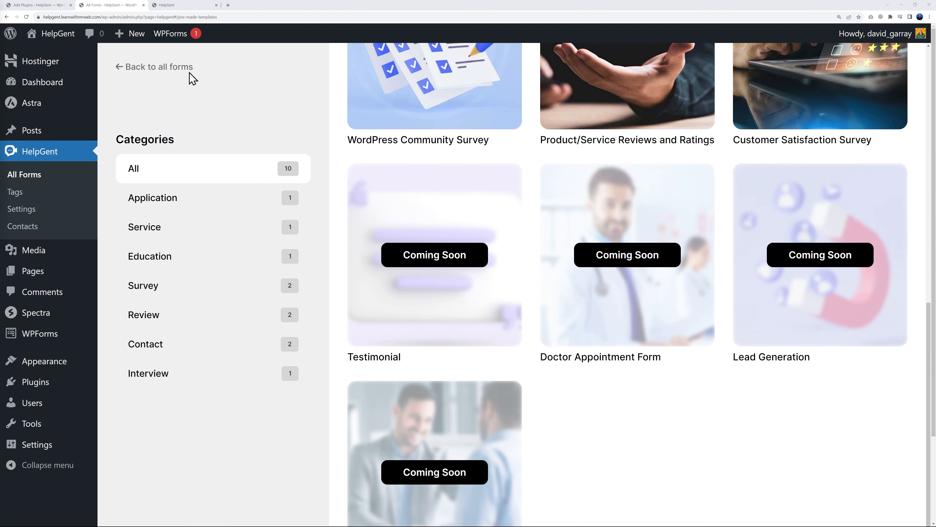
left_click(170, 69)
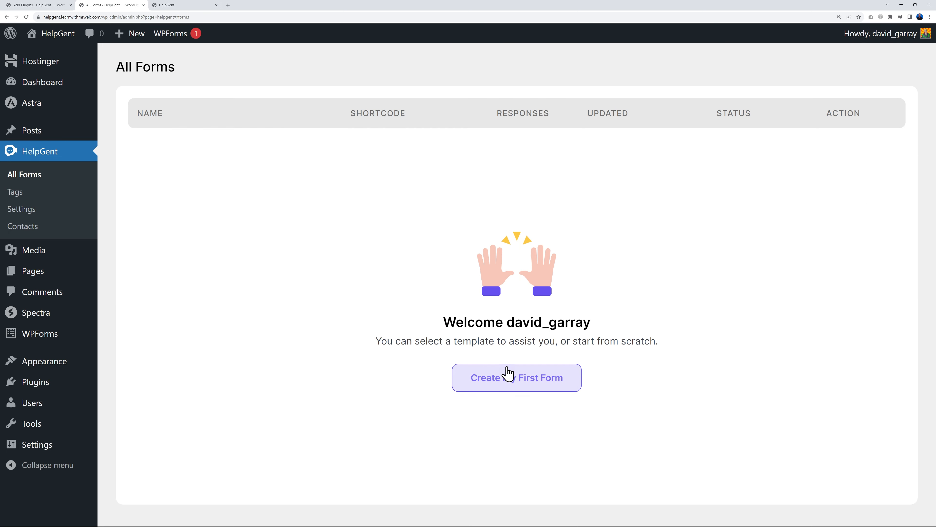
left_click(507, 375)
Start a blank form from scratch and enter 'Request a Quote' as its name
left_click(384, 255)
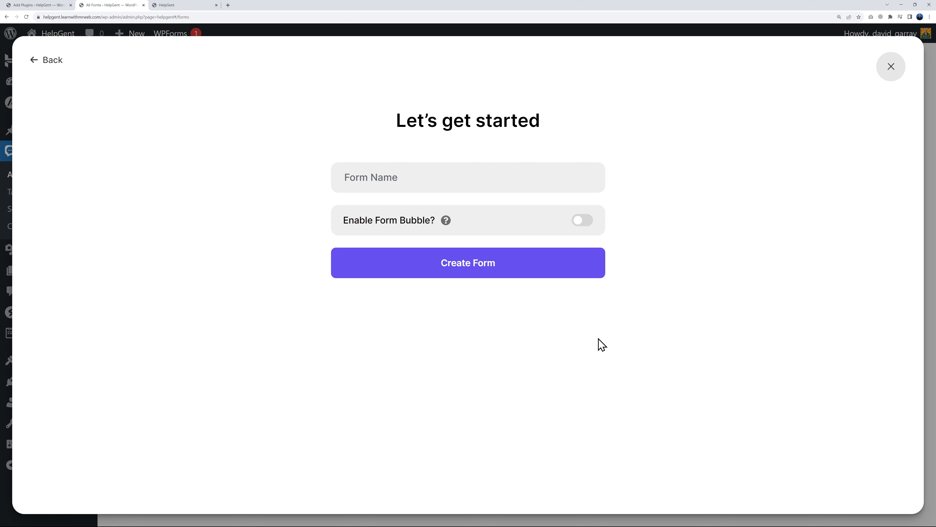
left_click(70, 5)
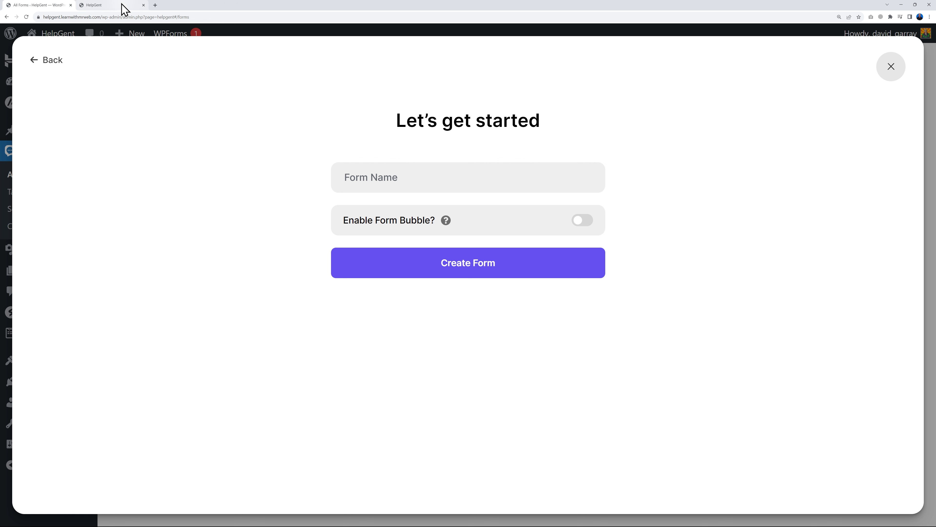
left_click(121, 6)
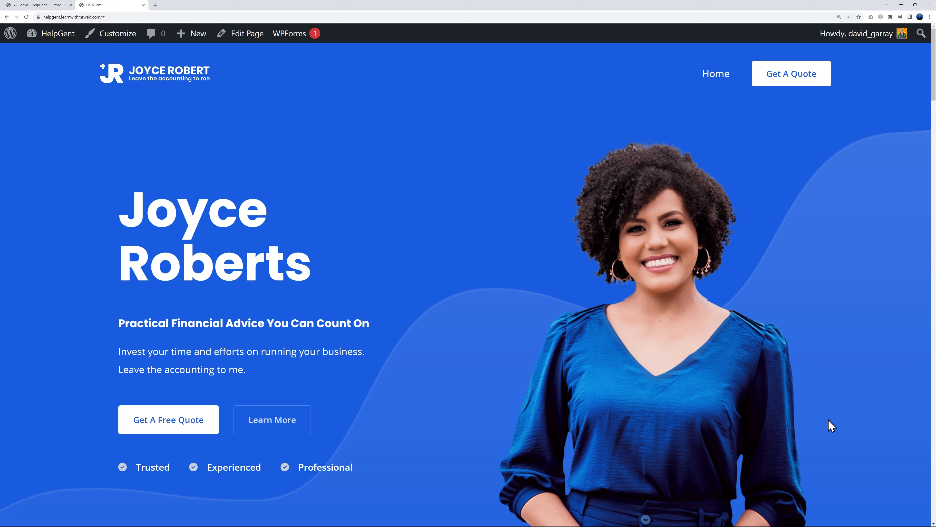
left_click(41, 5)
left_click(338, 177)
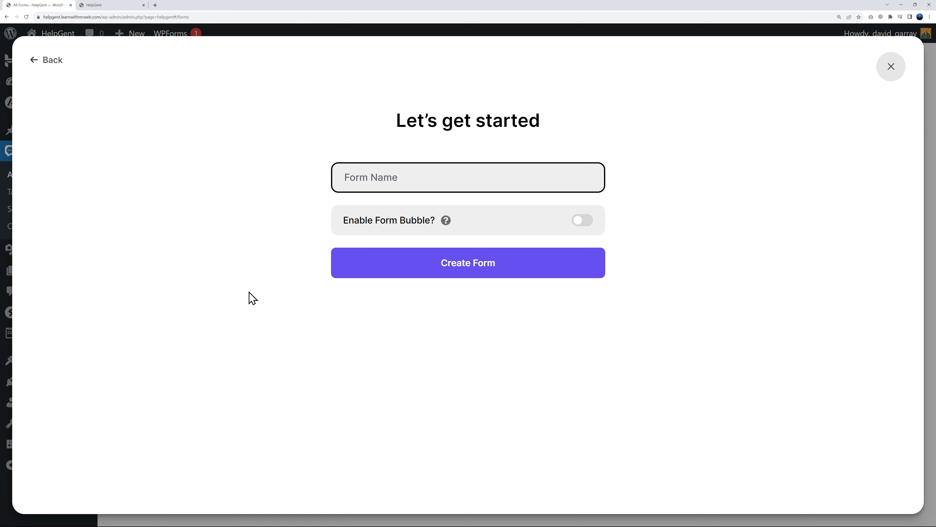
type("Request a Quote")
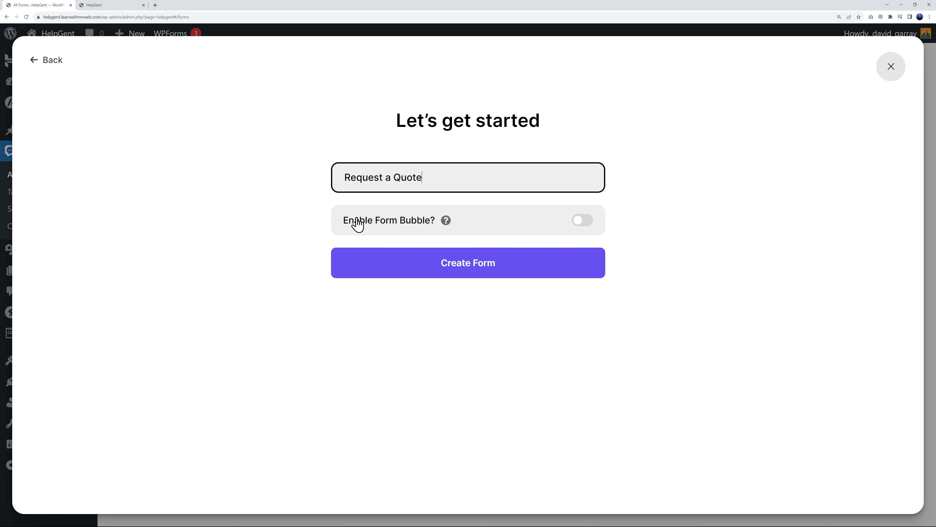
mouse_move(450, 223)
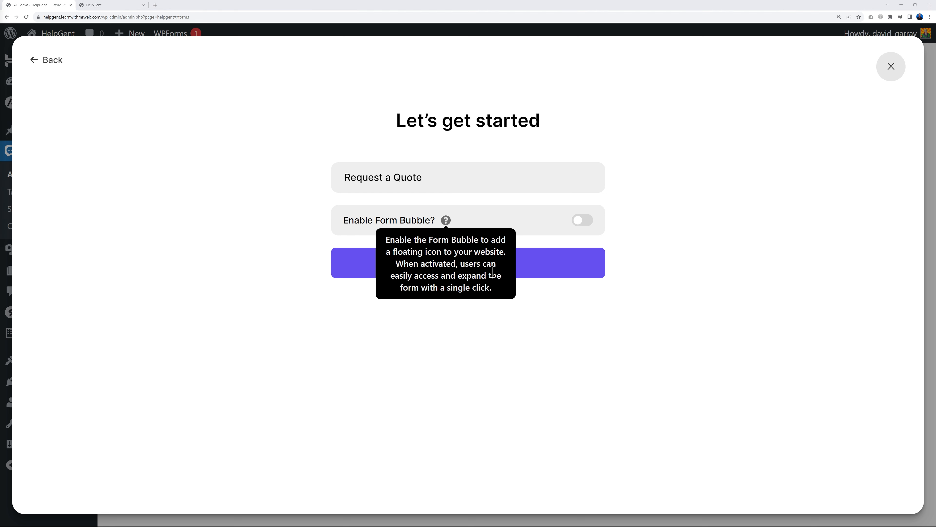
Enable Form Bubble and choose Home Page as its only display page
left_click(587, 228)
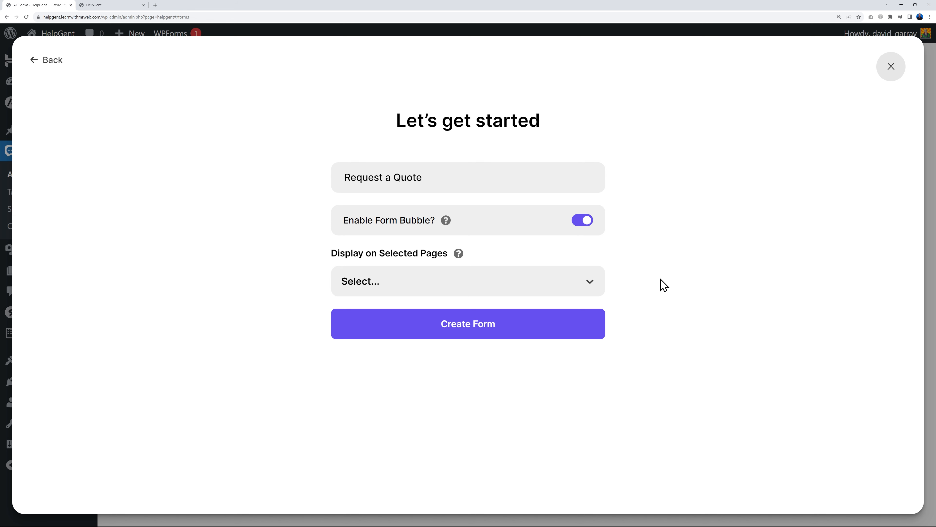
left_click(590, 287)
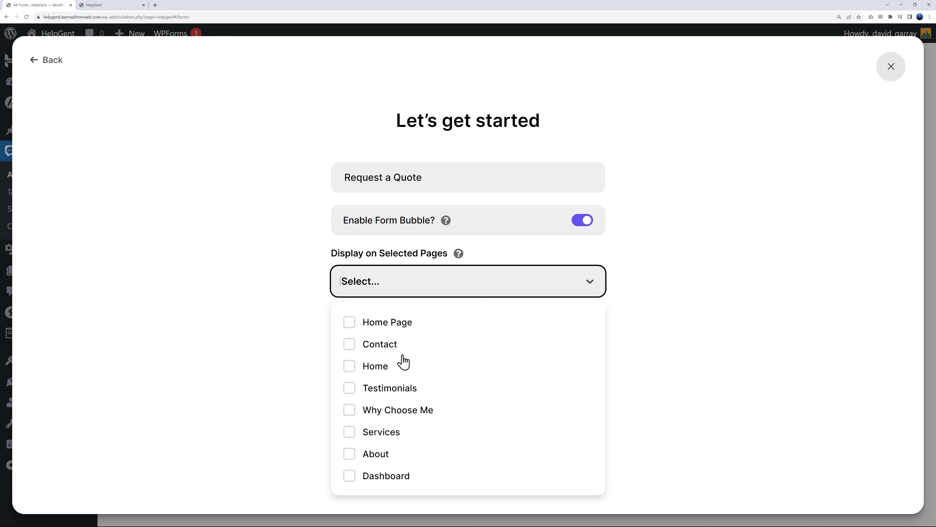
left_click(110, 6)
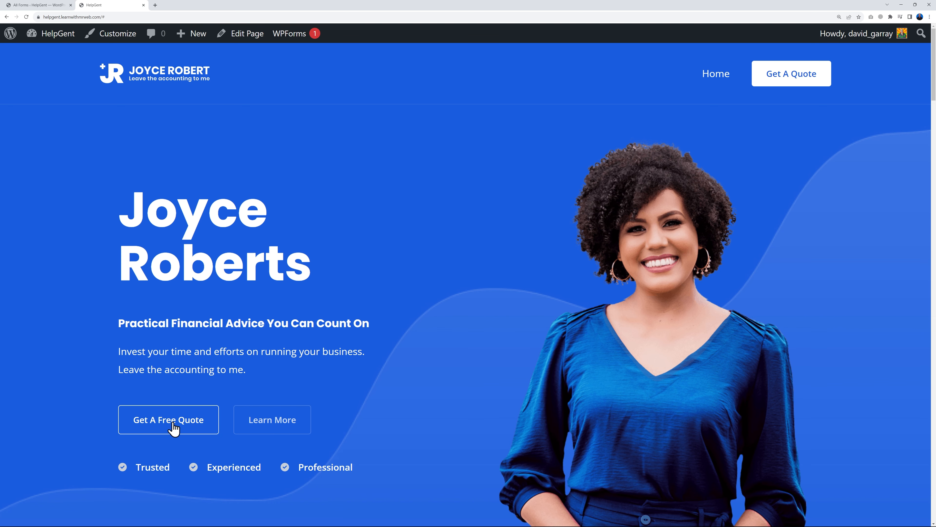
left_click(49, 6)
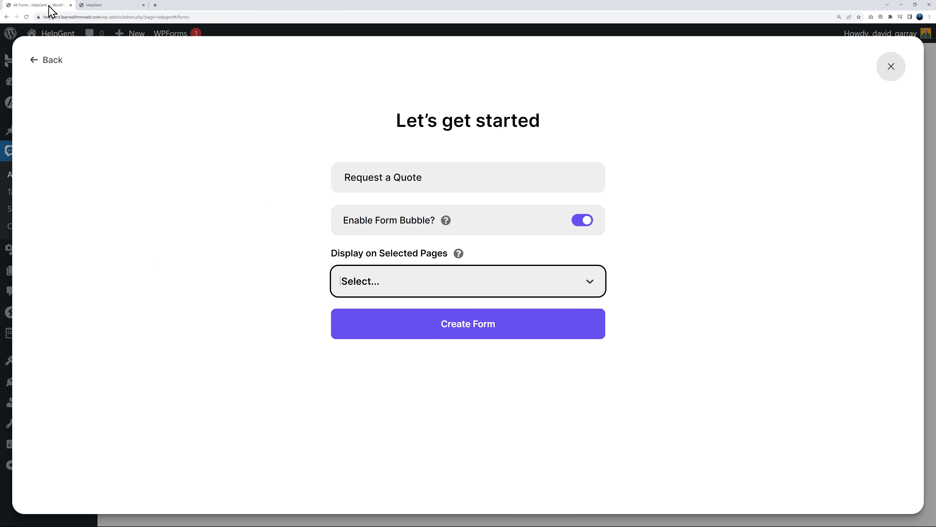
left_click(535, 294)
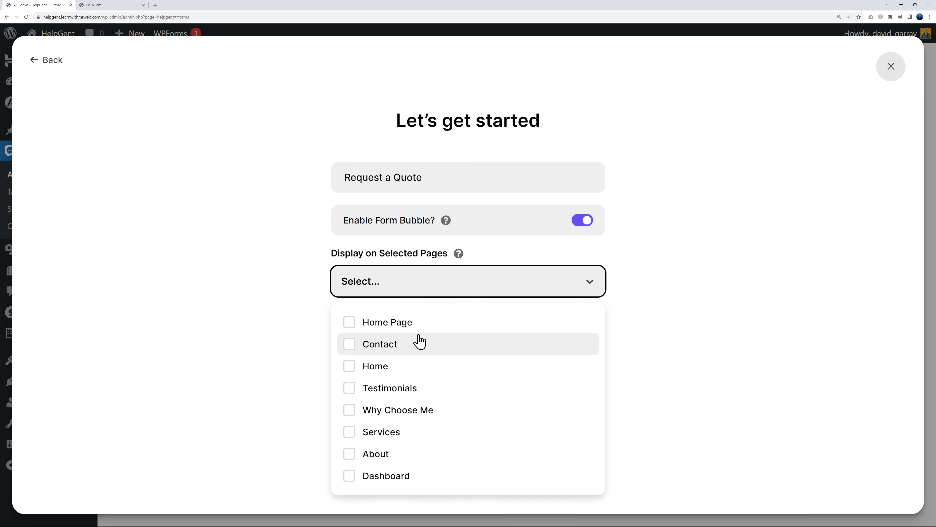
left_click(351, 324)
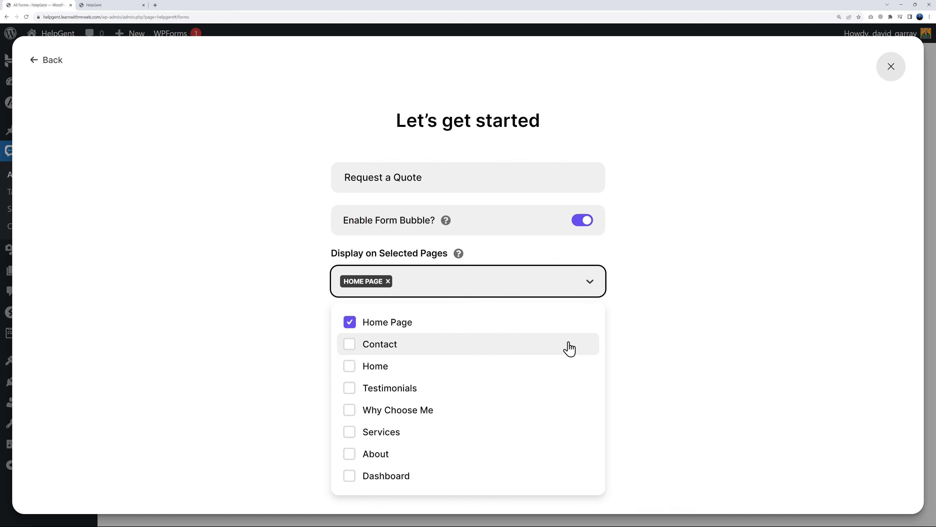
left_click(670, 340)
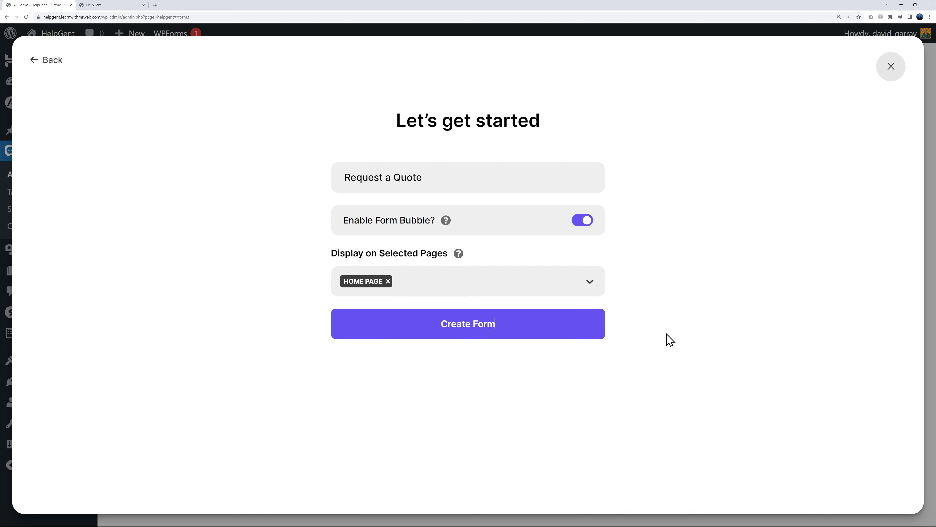
Create the form and preview it at tablet, mobile and desktop sizes
left_click(475, 334)
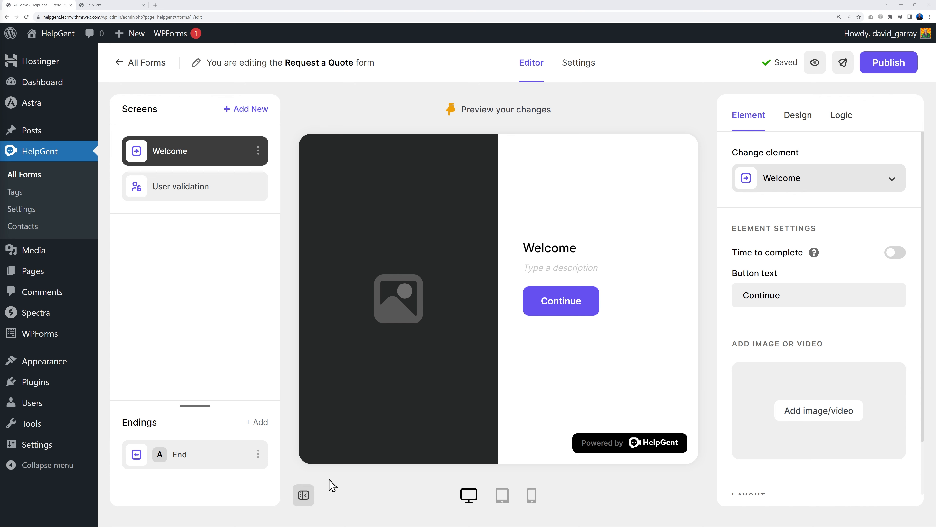
left_click(502, 497)
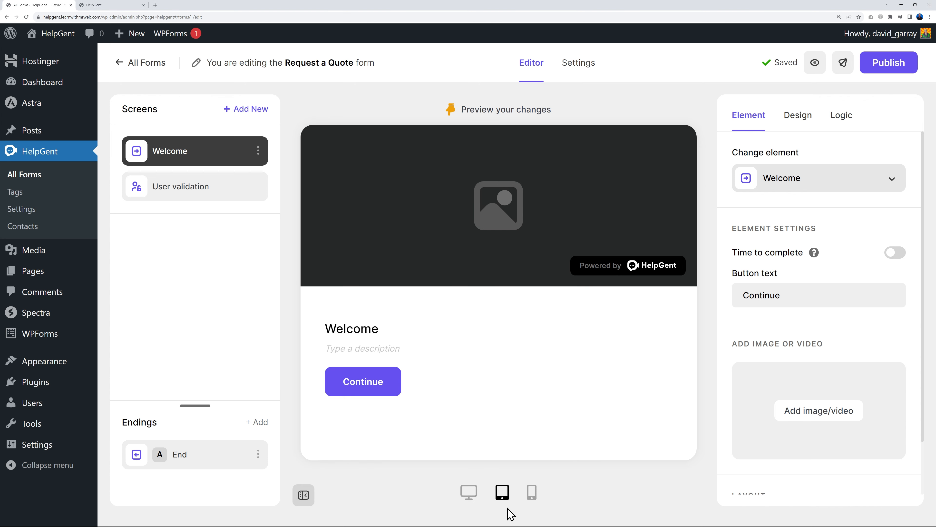
left_click(533, 498)
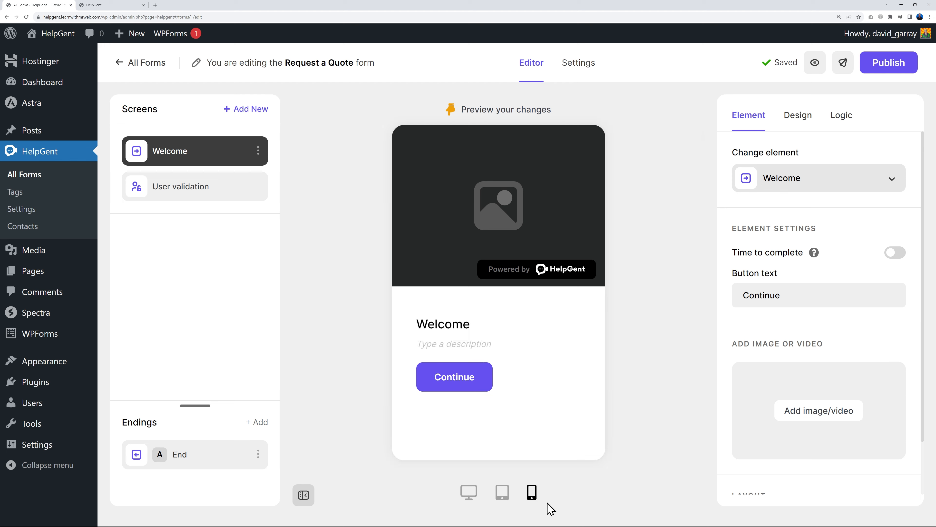
left_click(469, 493)
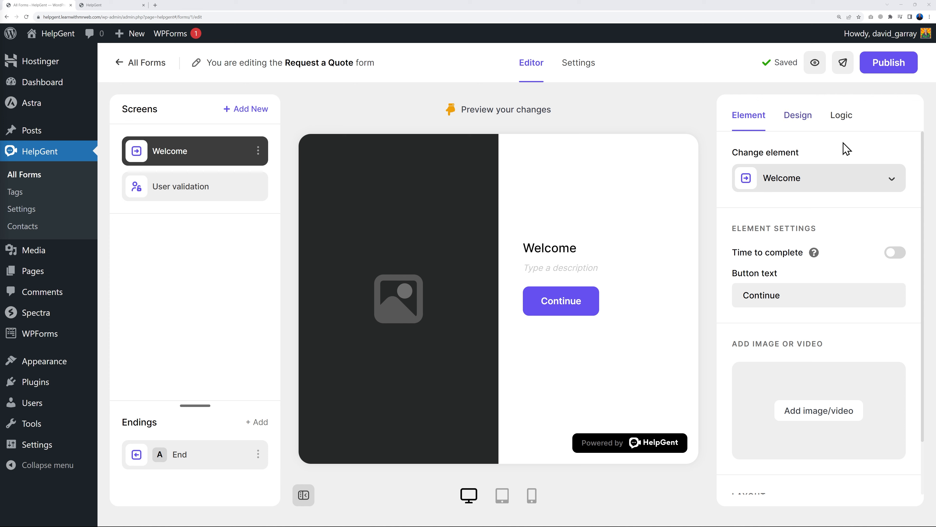
Check the Welcome screen's Logic tab, return to Element settings, and zoom the page out
left_click(846, 123)
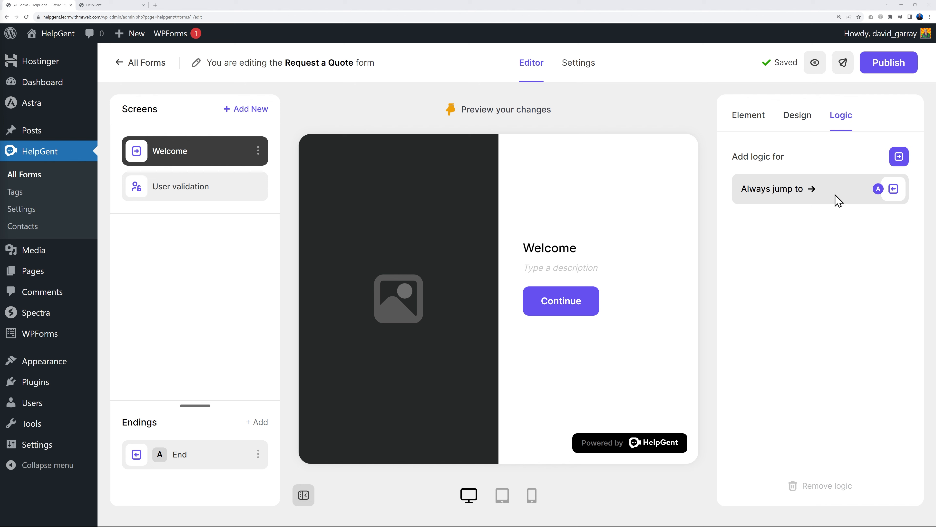
left_click(749, 127)
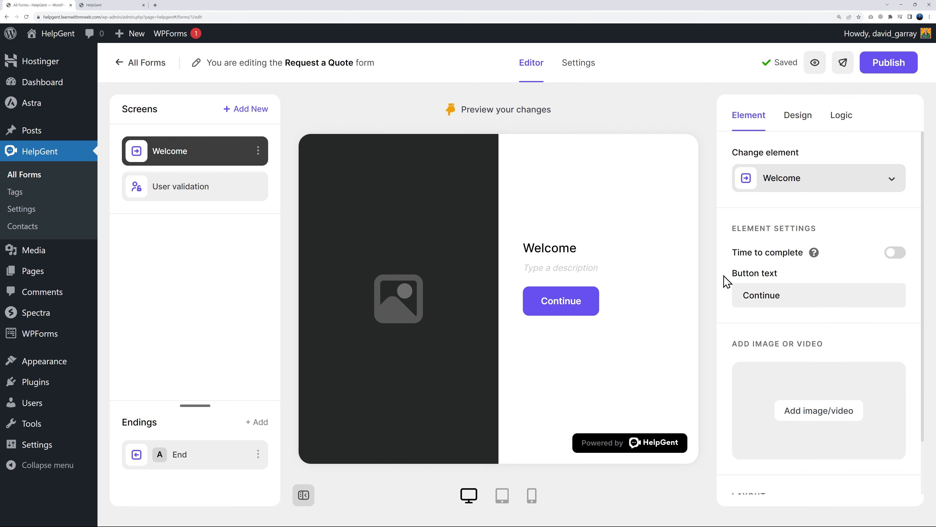
scroll(841, 372, "down", 2)
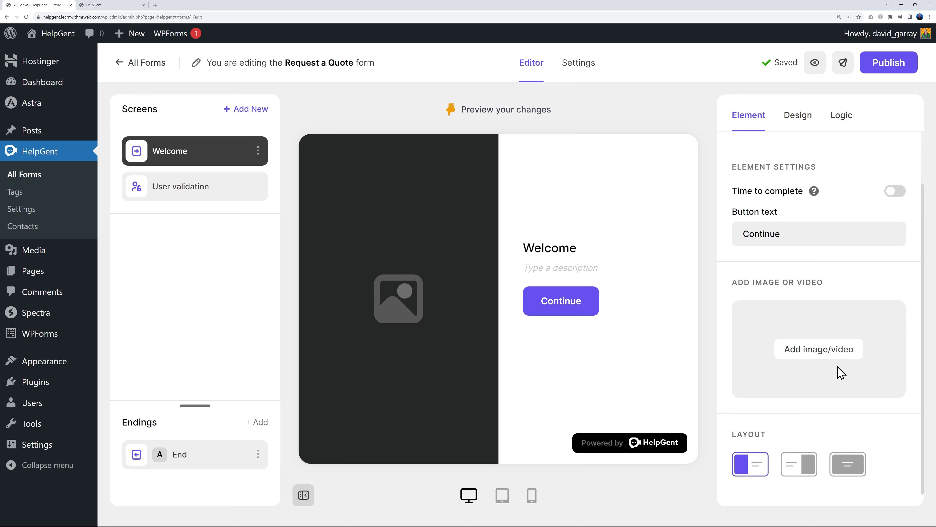
scroll(840, 372, "up", 2)
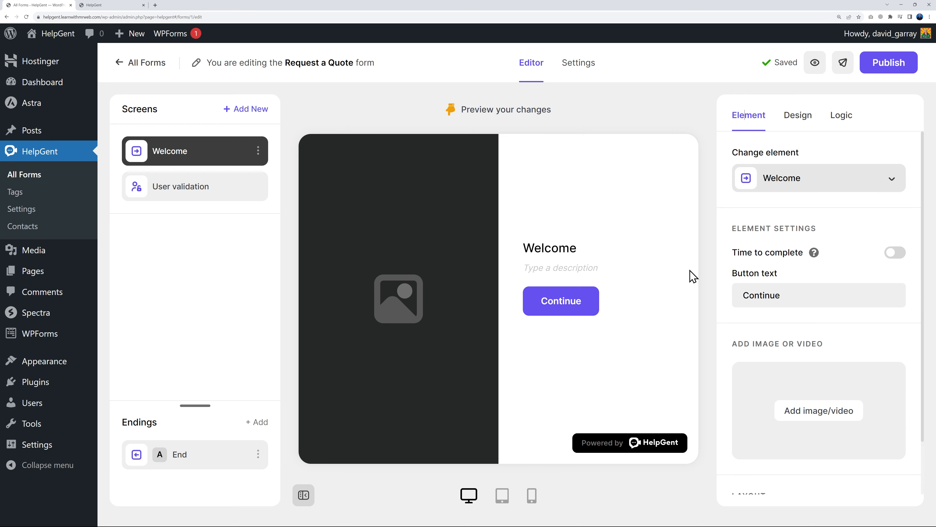
key("ctrl+minus")
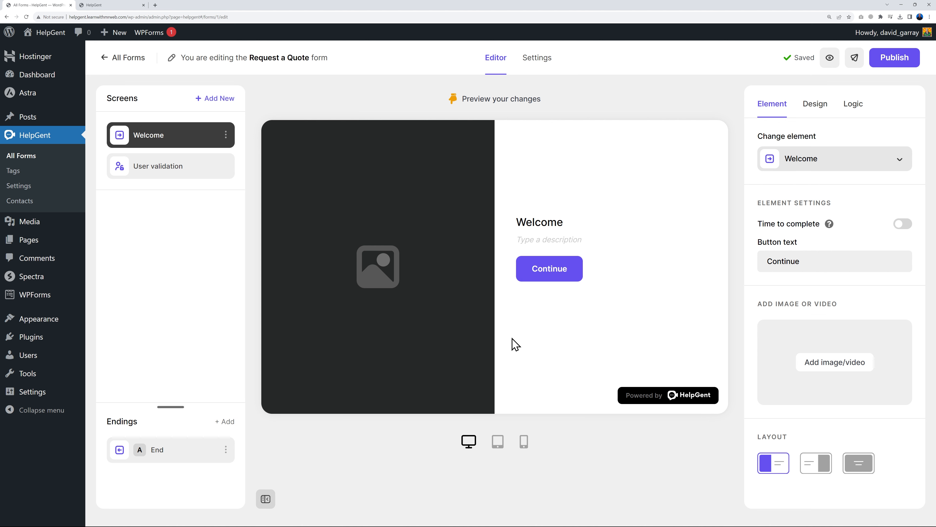
left_click(185, 171)
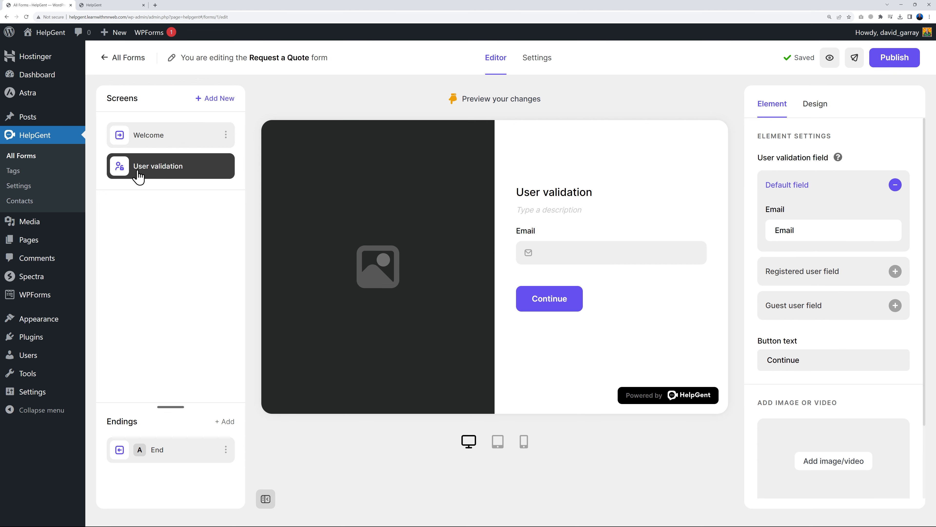
left_click(200, 453)
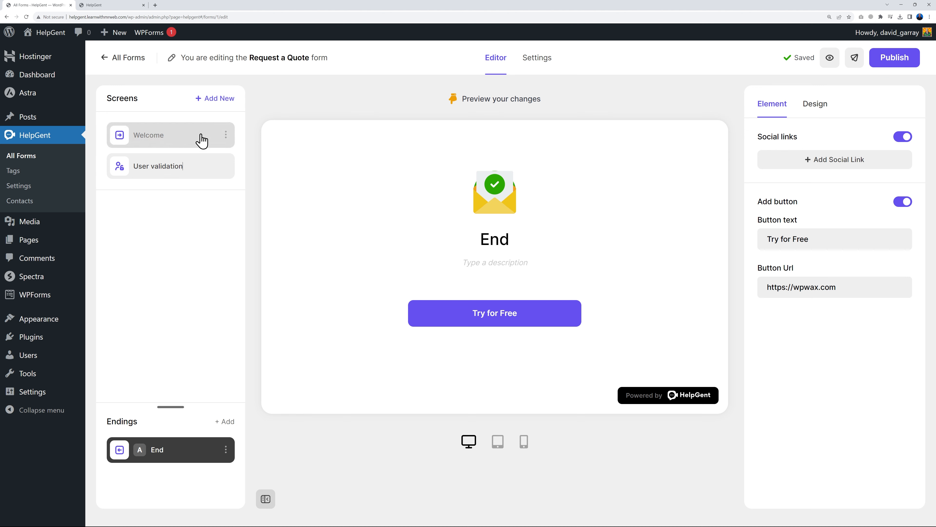
left_click(190, 141)
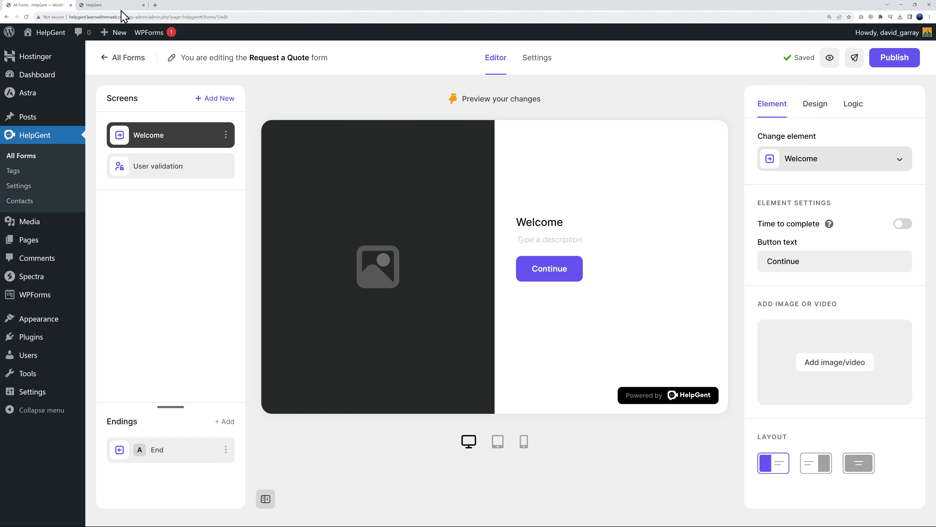
left_click(107, 5)
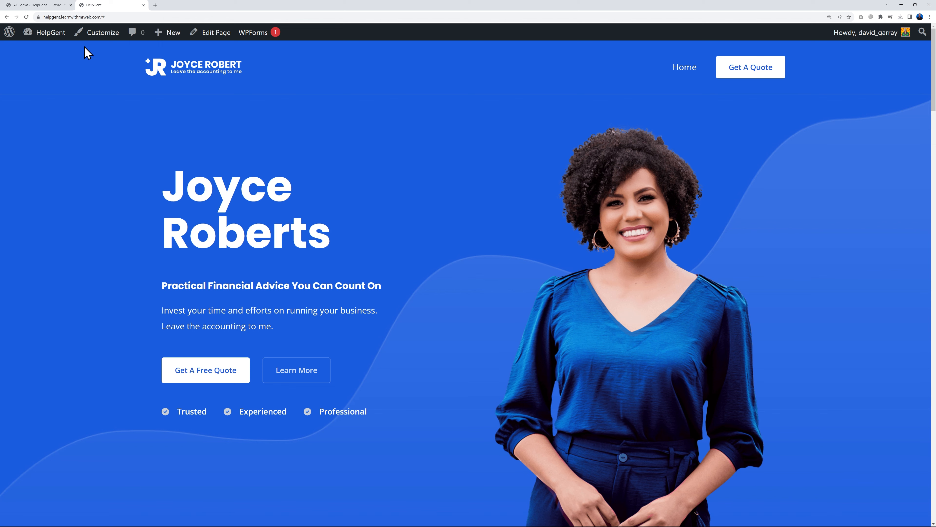
left_click(38, 5)
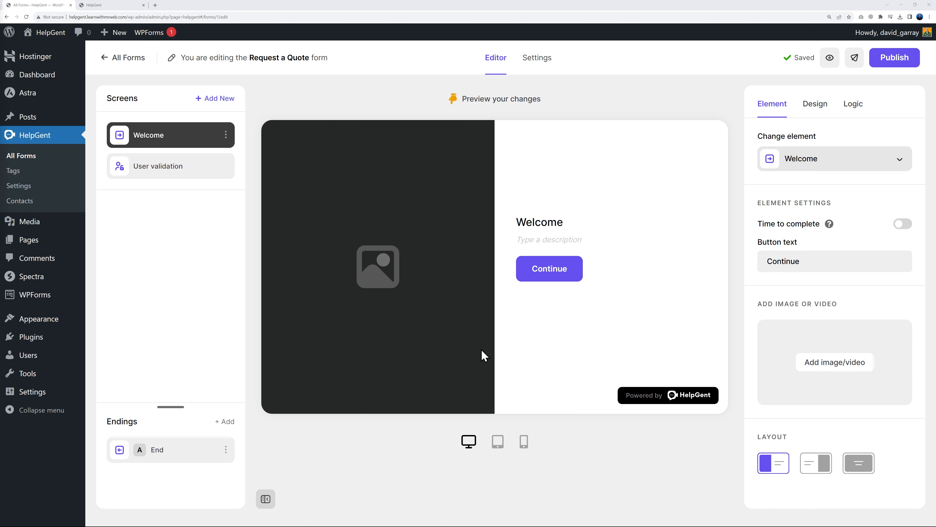
left_click(166, 172)
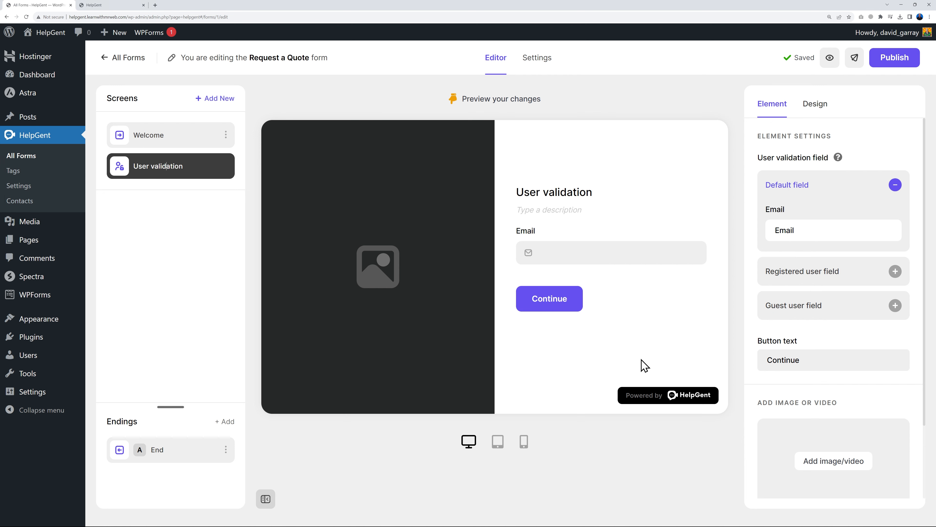
left_click(164, 458)
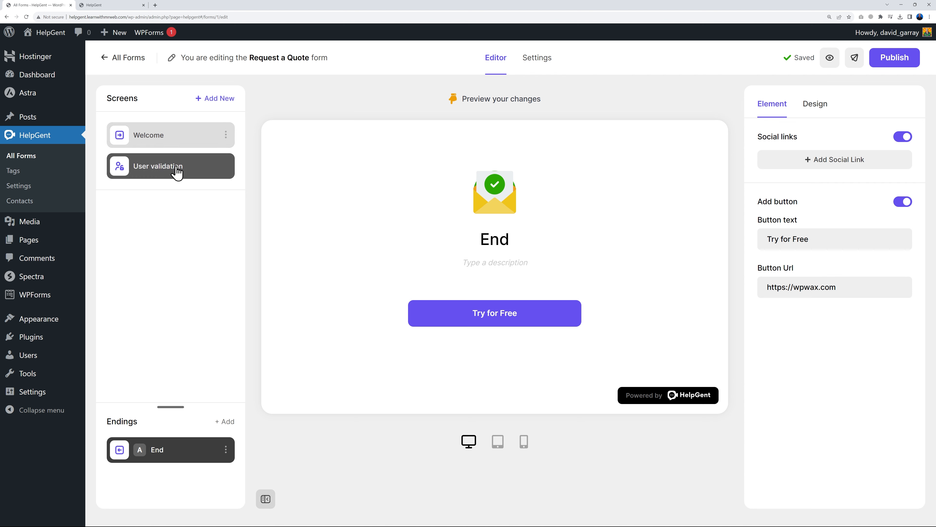
left_click(169, 140)
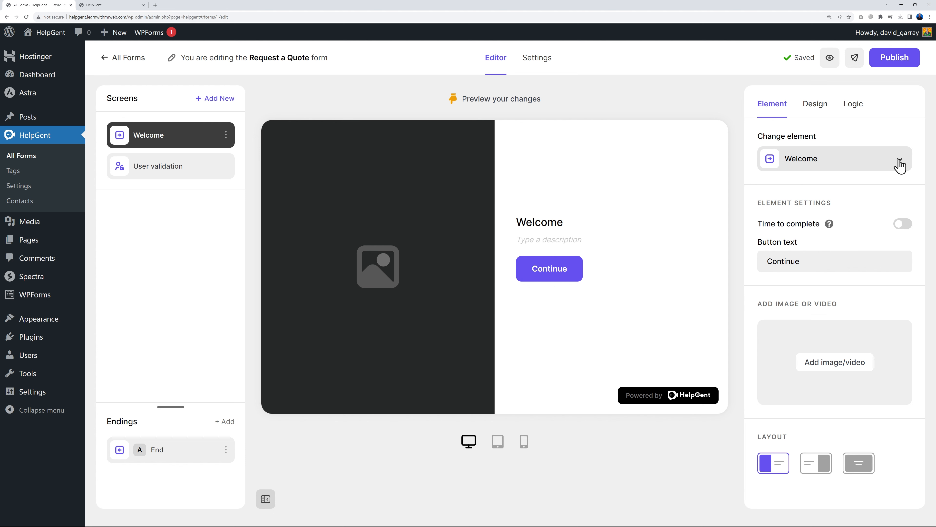
left_click(900, 170)
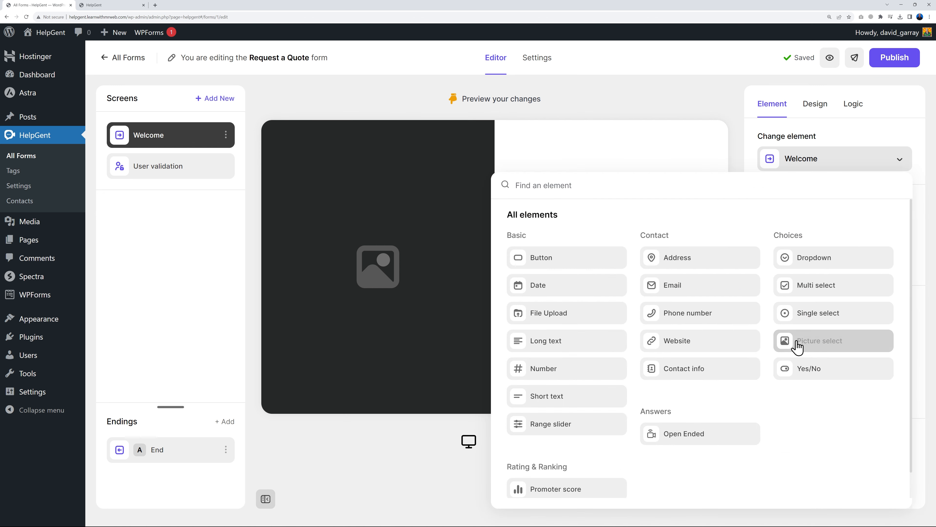
left_click(545, 258)
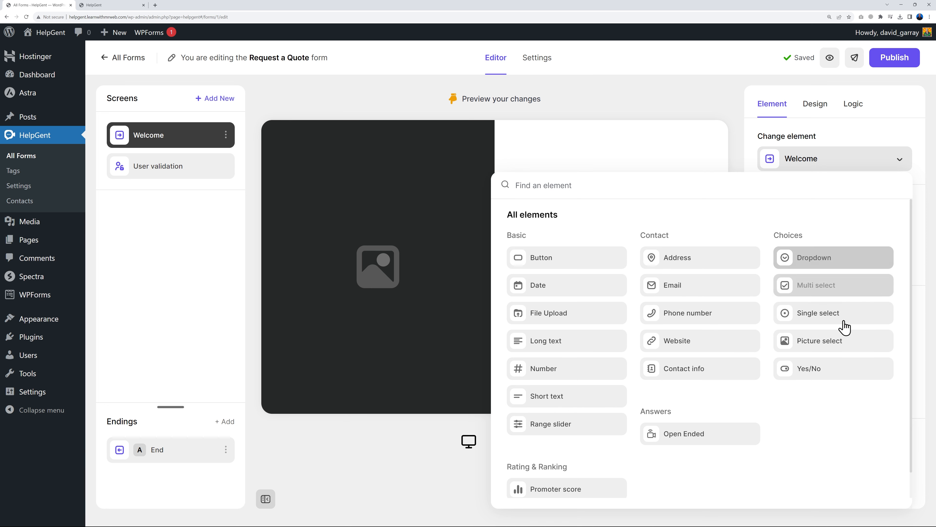
scroll(813, 431, "down", 1)
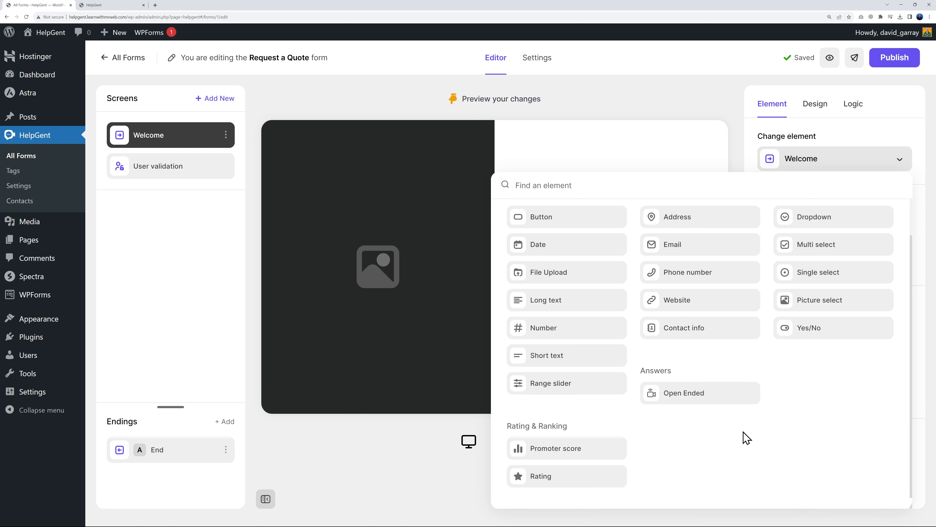
left_click(719, 109)
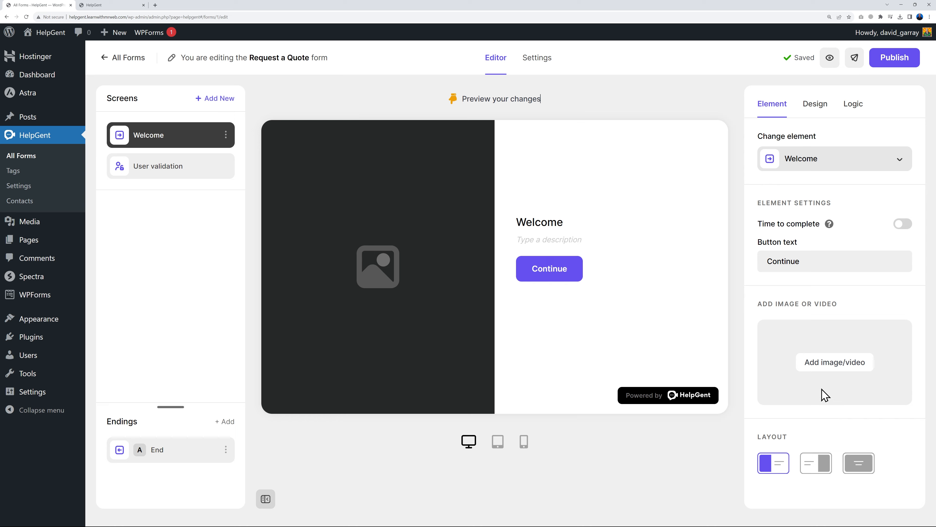
Set accountant.png from the Media Library as the Welcome screen image
left_click(825, 363)
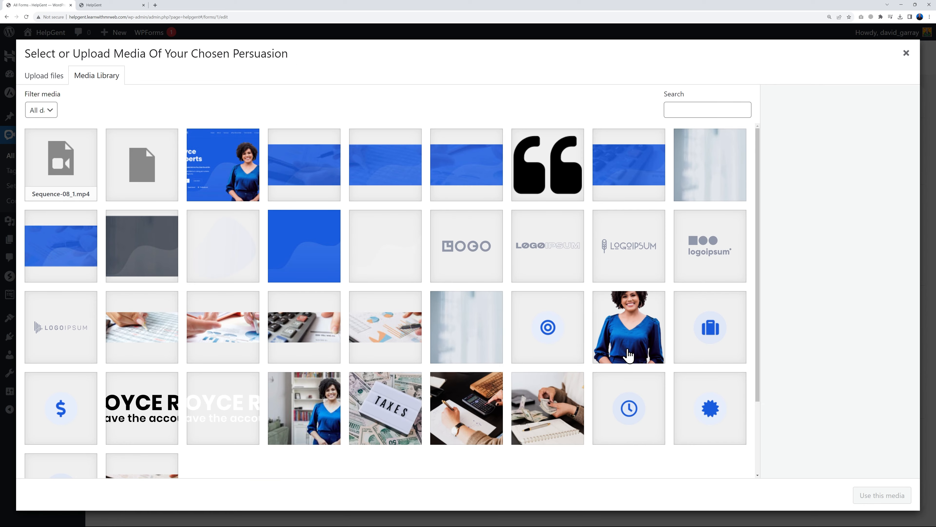
left_click(642, 336)
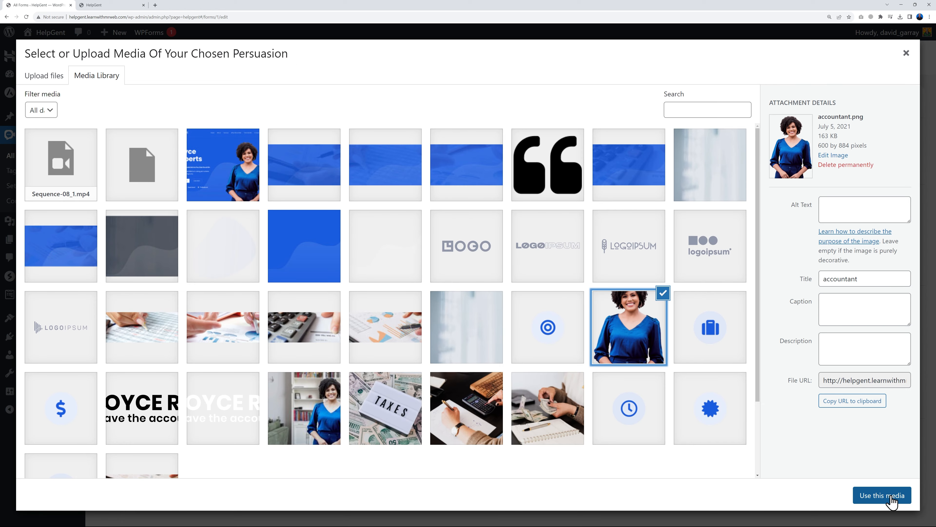
left_click(892, 496)
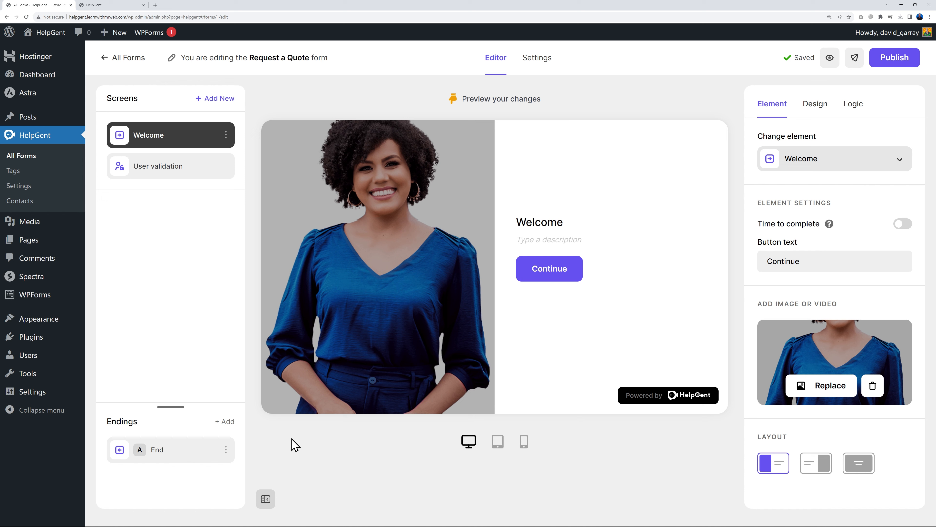
mouse_move(447, 190)
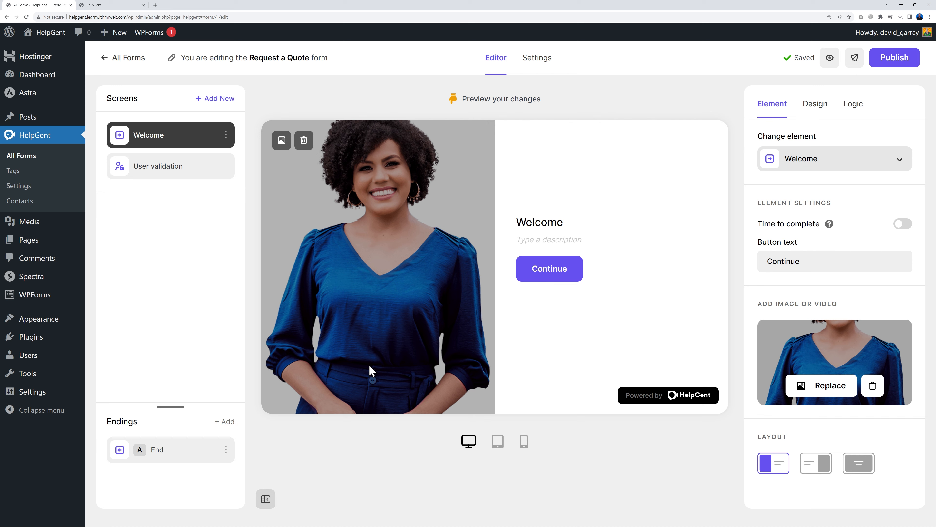
Replace the Welcome image with the Sequence-08_1.mp4 video and play it in the preview
left_click(822, 391)
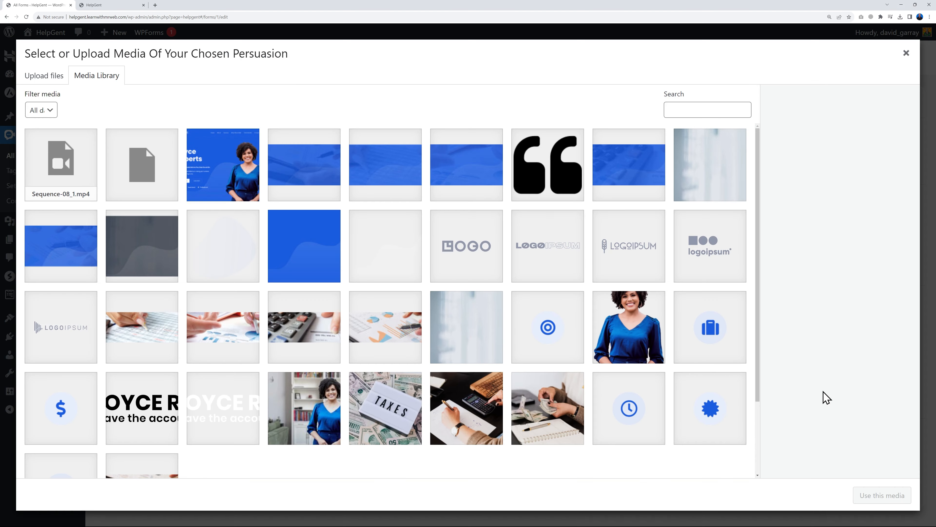
left_click(63, 165)
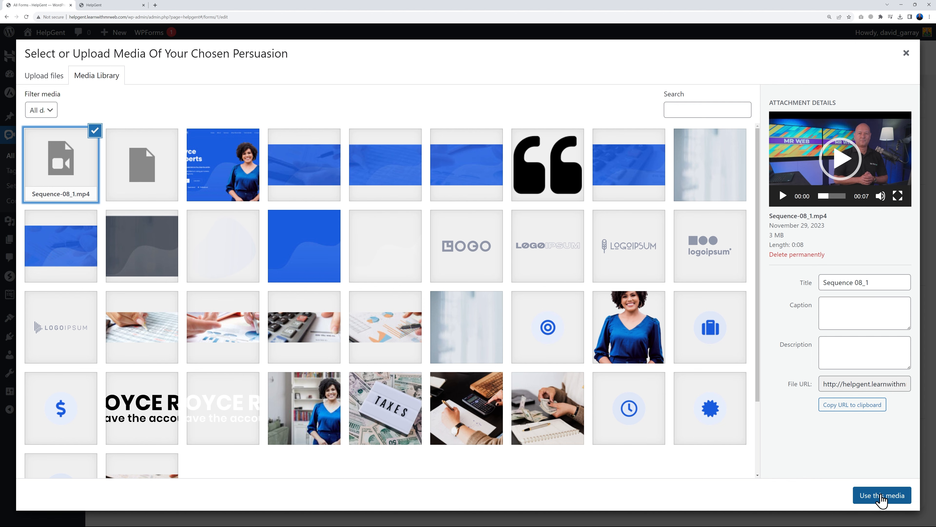
left_click(870, 495)
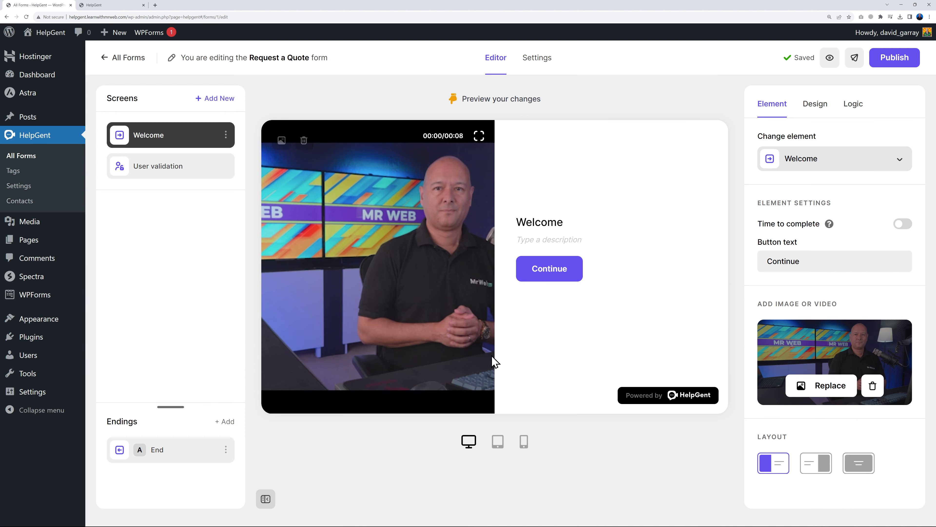
mouse_move(382, 275)
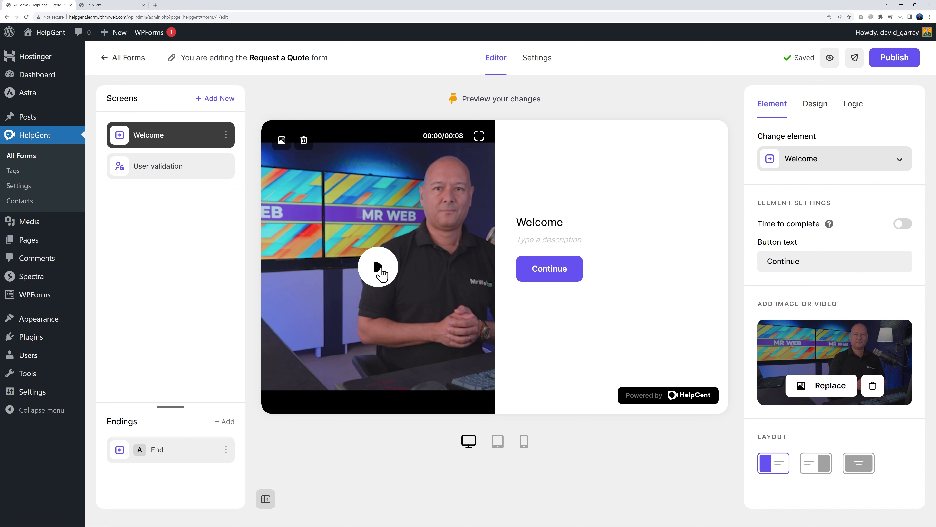
left_click(379, 272)
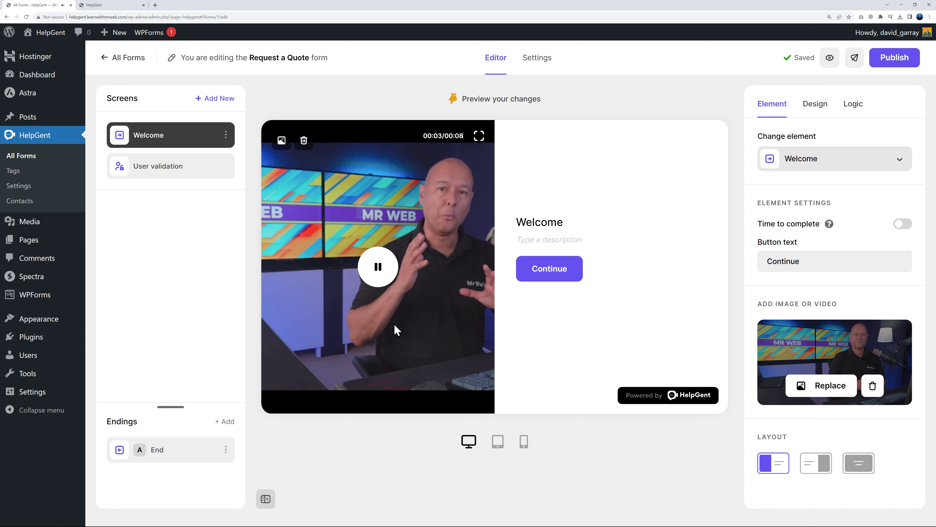
left_click(379, 273)
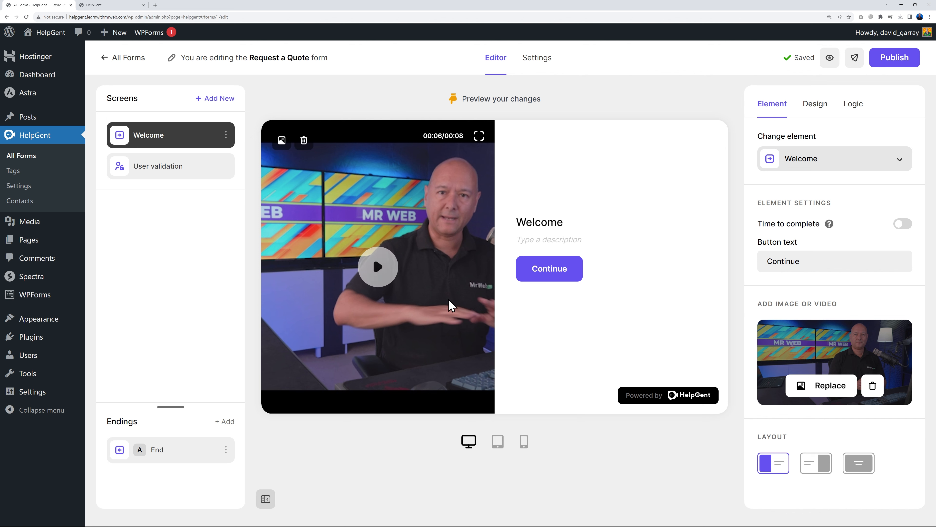
Try the video-right and full-background layouts, then return to video on the left
left_click(815, 466)
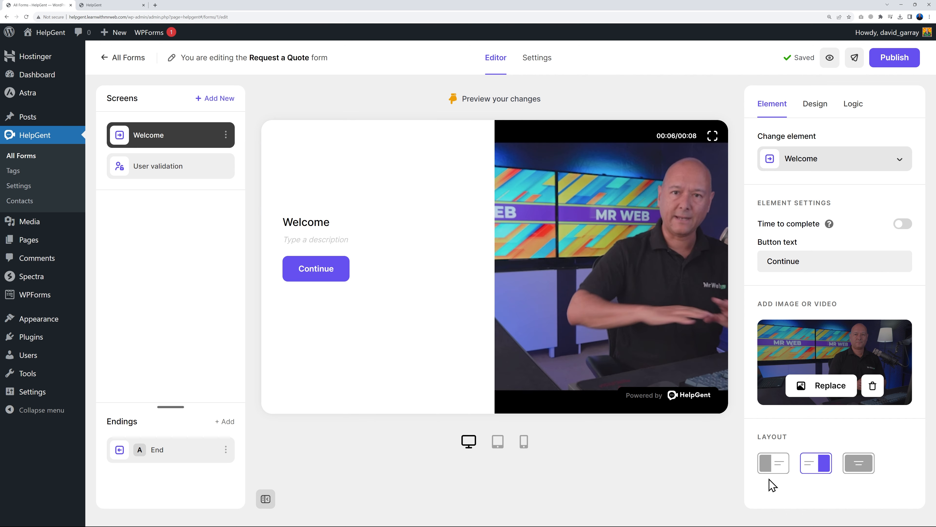
left_click(854, 467)
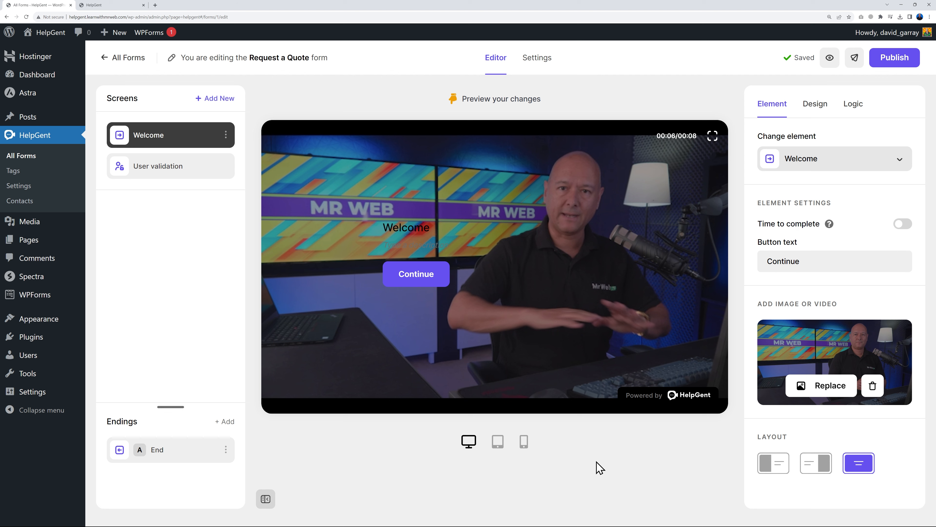
left_click(765, 466)
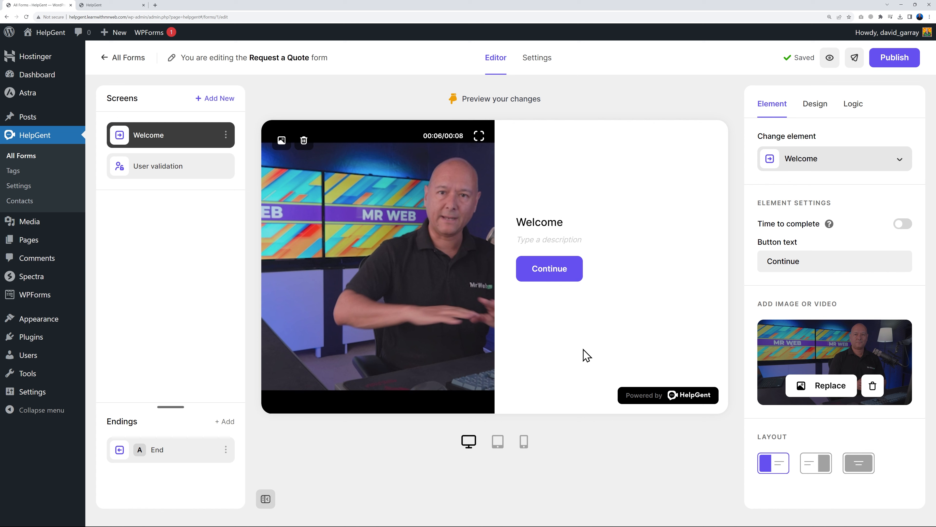
Paste the welcome description, switch Time to complete off, and keep the Continue button text
type("Thank you for your interest in our services. To request a quote please follow the next few steps, it'll only take 1 minute max.")
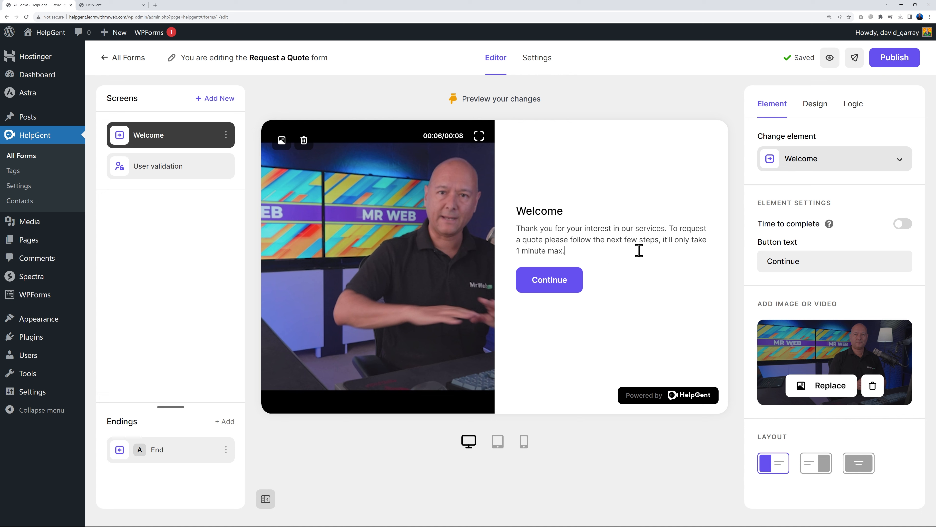
mouse_move(830, 225)
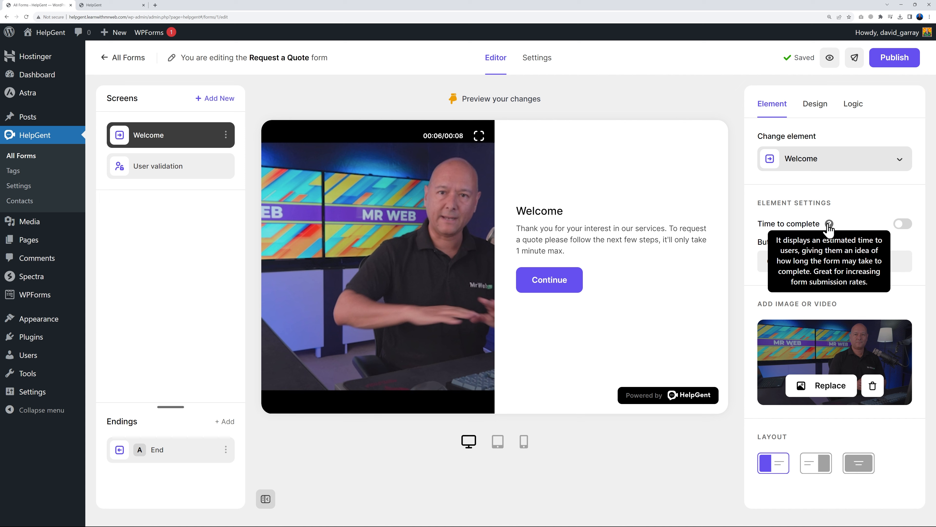
left_click(903, 223)
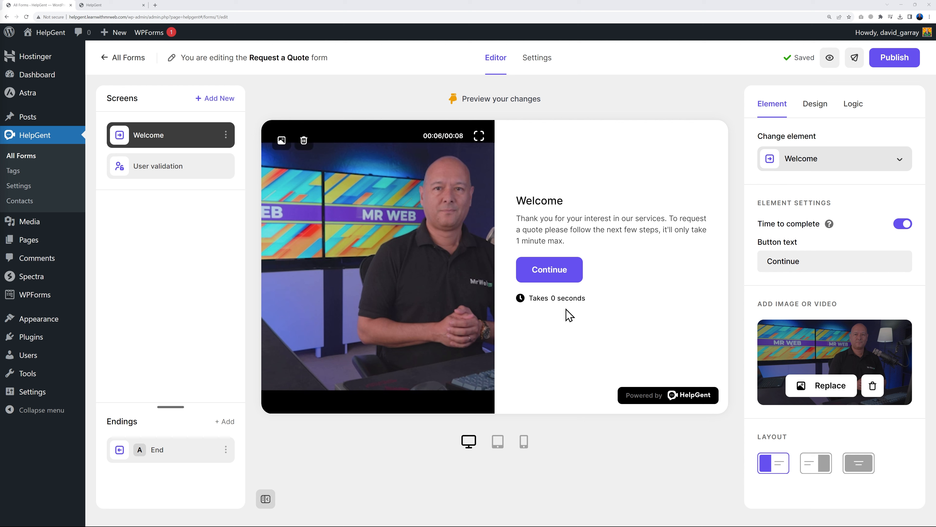
left_click(903, 223)
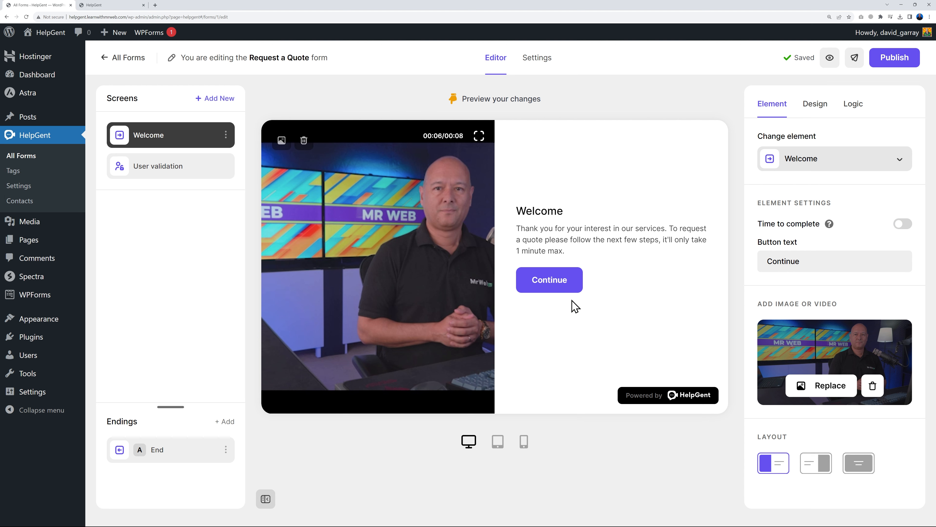
left_click_drag(766, 261, 813, 276)
left_click(739, 305)
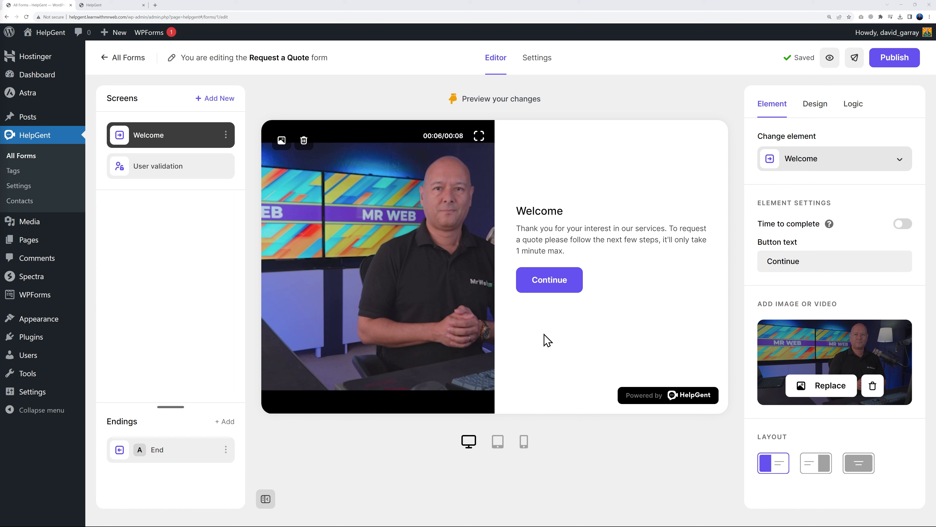
Open the Welcome screen's Design settings and check the live site's blue for reference
left_click(815, 105)
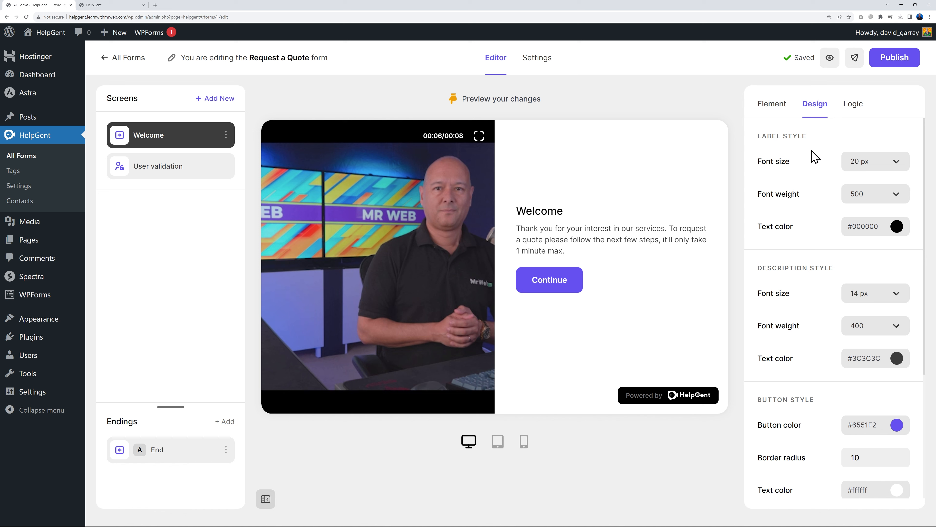
scroll(808, 394, "down", 5)
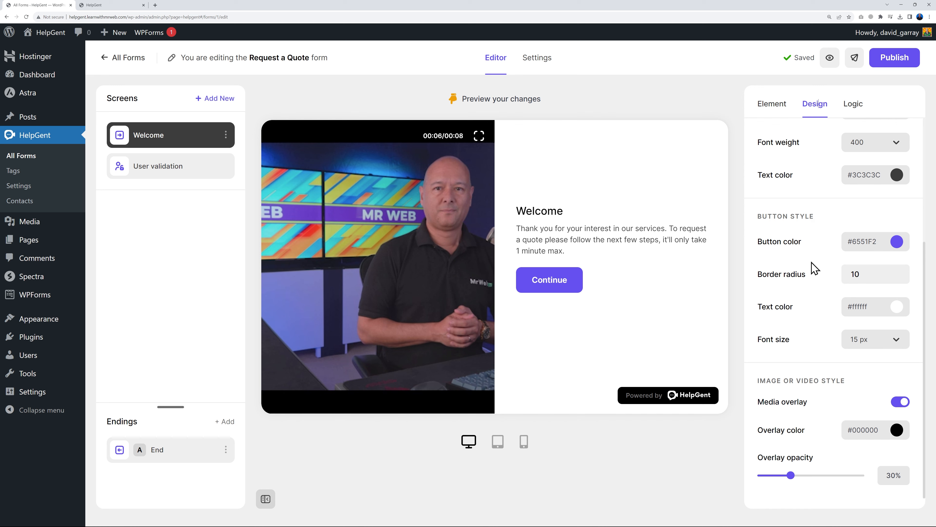
left_click(126, 7)
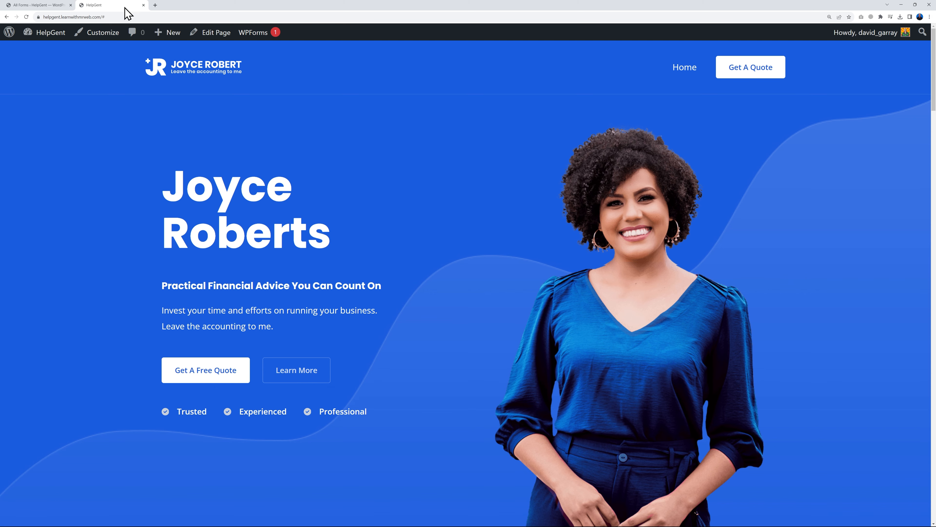
left_click(41, 5)
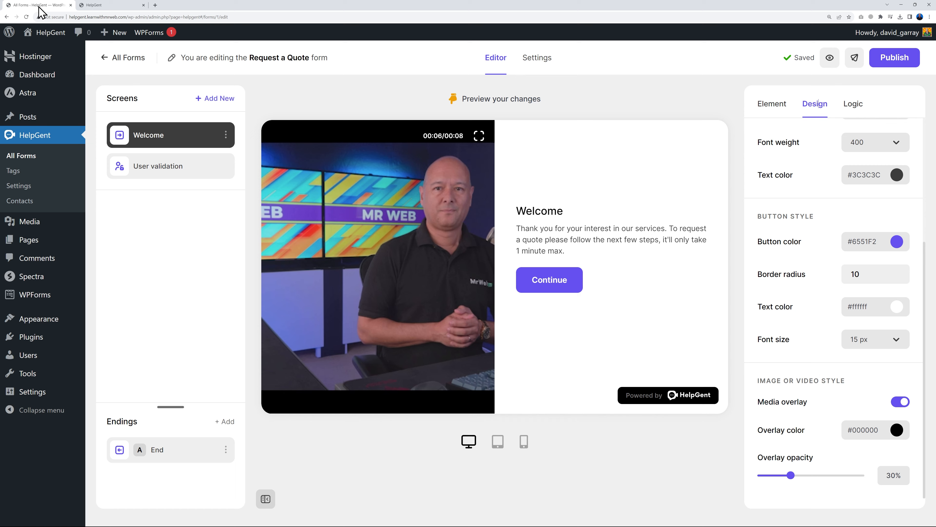
Set the Continue button colour to #3b4cce and compare it with the live site
left_click(896, 242)
left_click_drag(863, 343, 865, 340)
left_click(883, 279)
left_click_drag(861, 340, 865, 338)
left_click_drag(886, 253, 883, 267)
left_click(835, 248)
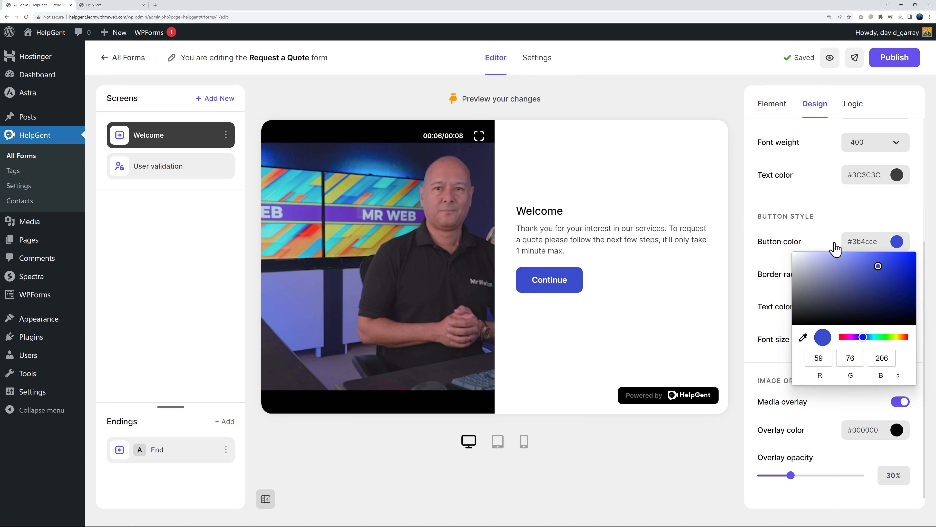
left_click(738, 334)
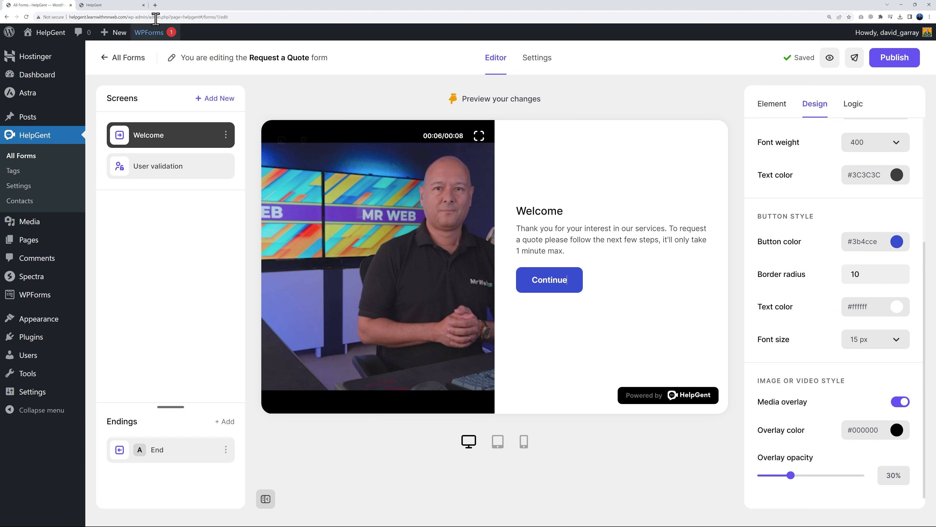
left_click(94, 6)
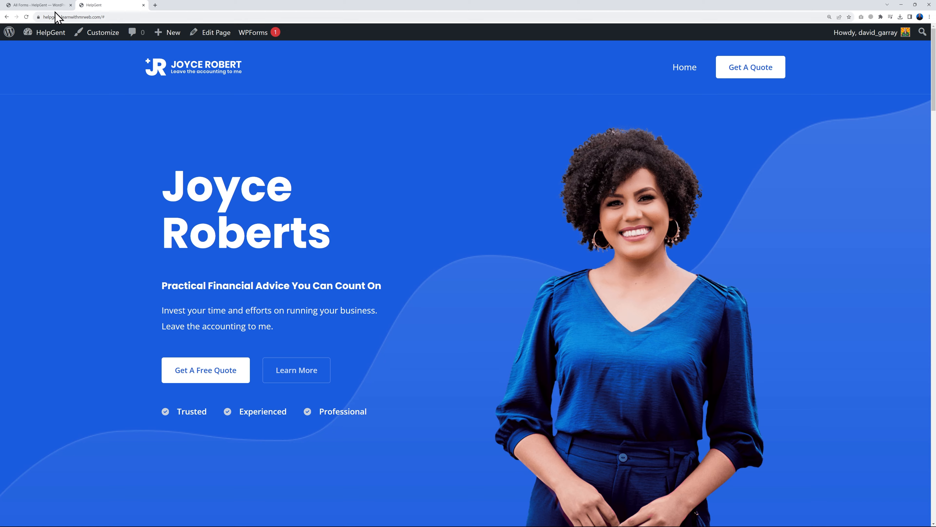
left_click(48, 5)
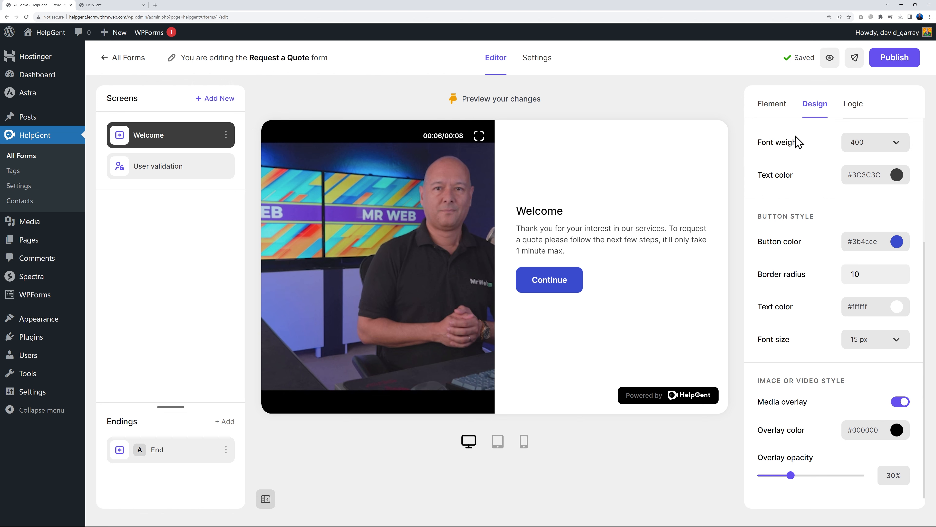
Replace the Welcome screen's video with the accountant.png photo
left_click(772, 107)
left_click(857, 386)
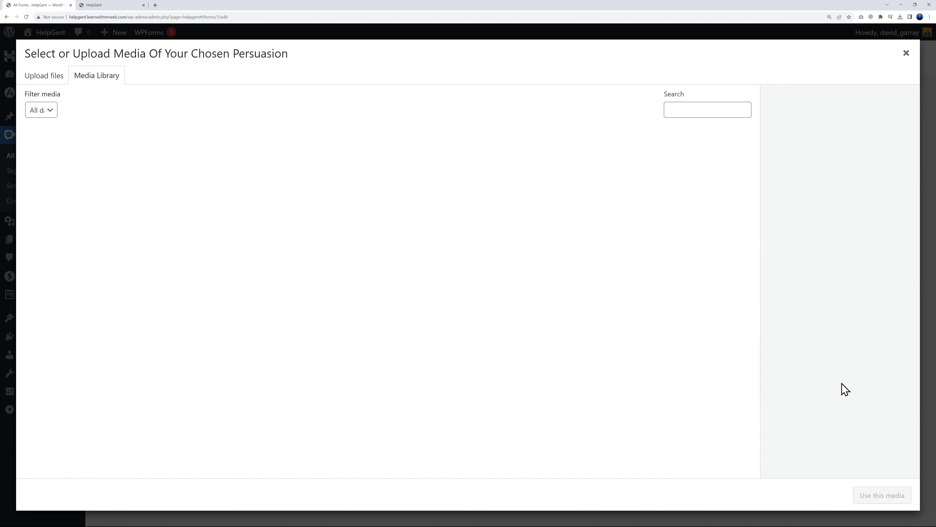
left_click(608, 341)
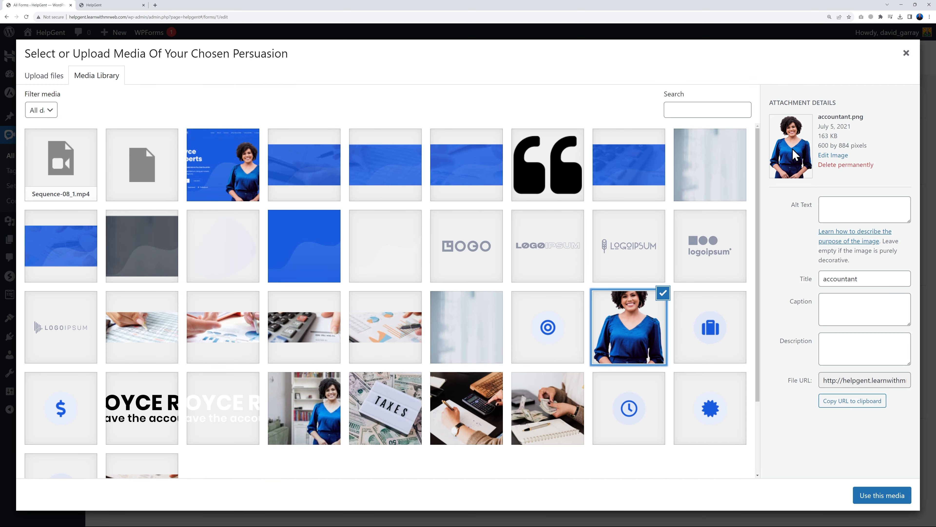
left_click(866, 492)
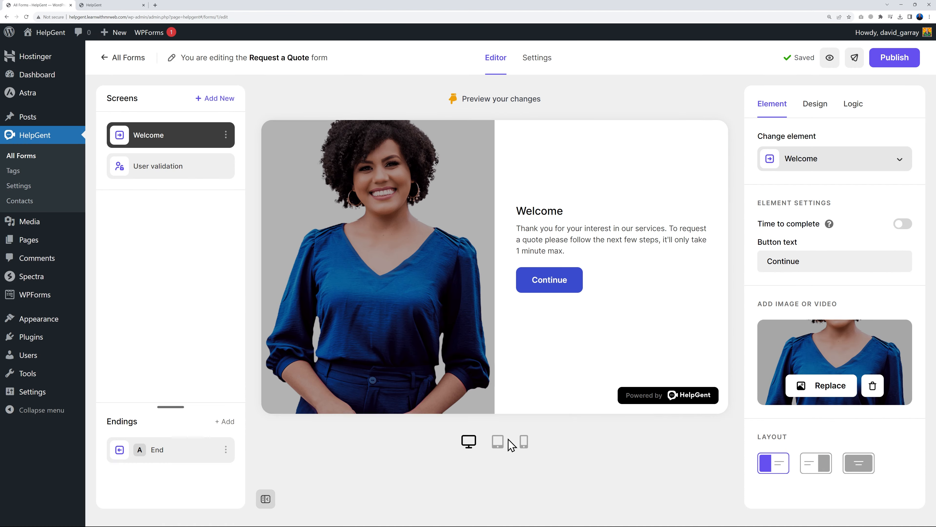
Give the Welcome image a #3d60c7 blue overlay at 45% opacity
left_click(815, 108)
scroll(824, 385, "down", 5)
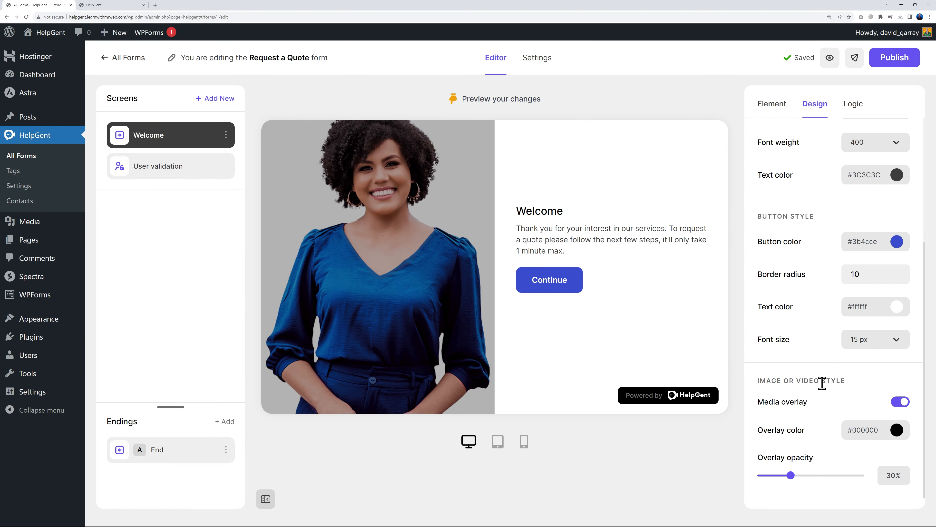
left_click(897, 432)
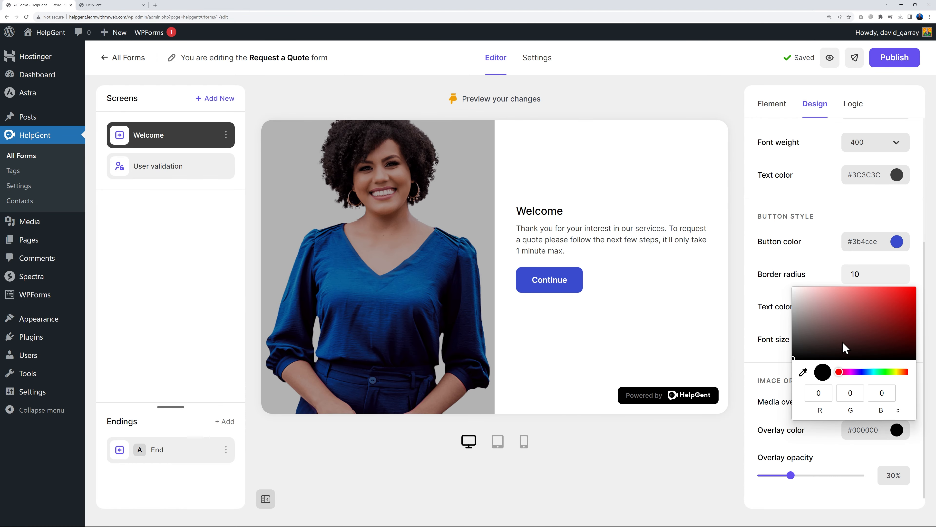
left_click_drag(845, 372, 864, 372)
left_click_drag(885, 295, 887, 302)
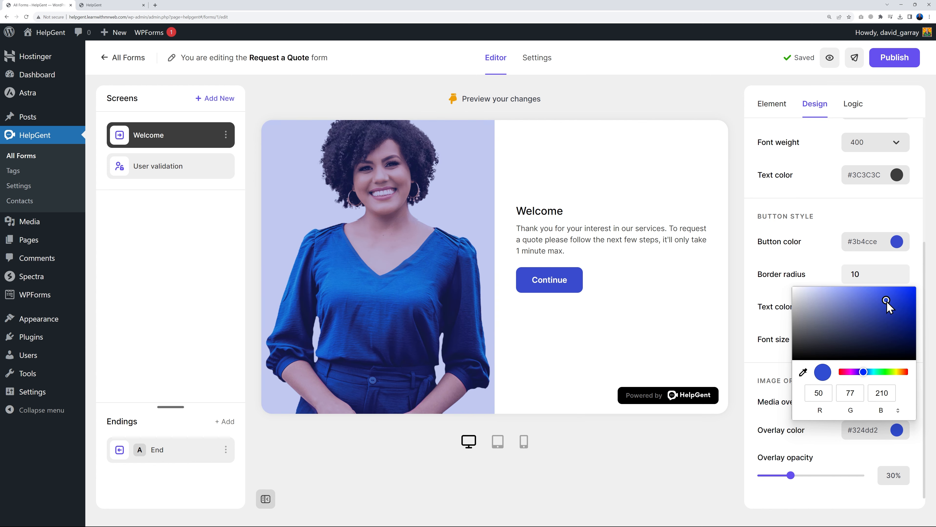
left_click(832, 271)
mouse_move(792, 475)
left_mouse_down()
mouse_move(832, 478)
mouse_move(806, 478)
left_mouse_up()
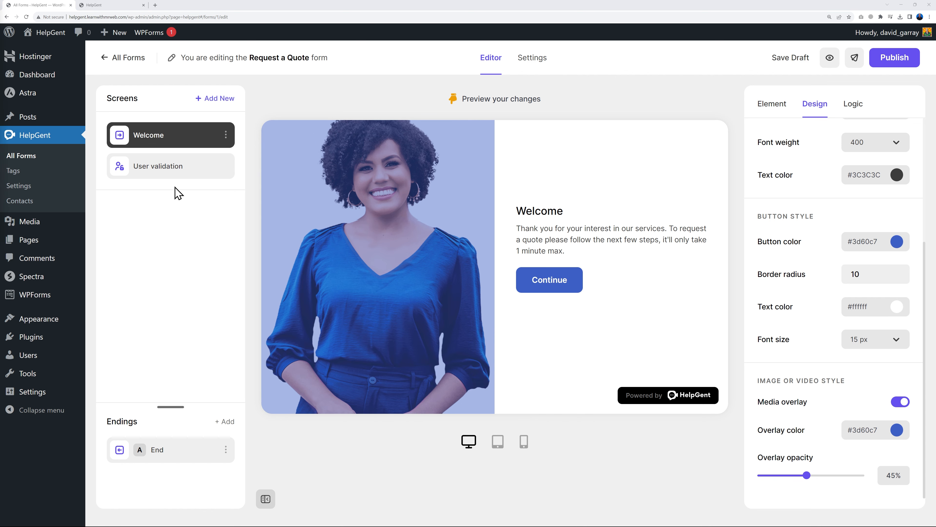
Expand the User validation screen's guest fields: Name, Company name and Phone number
left_click(171, 176)
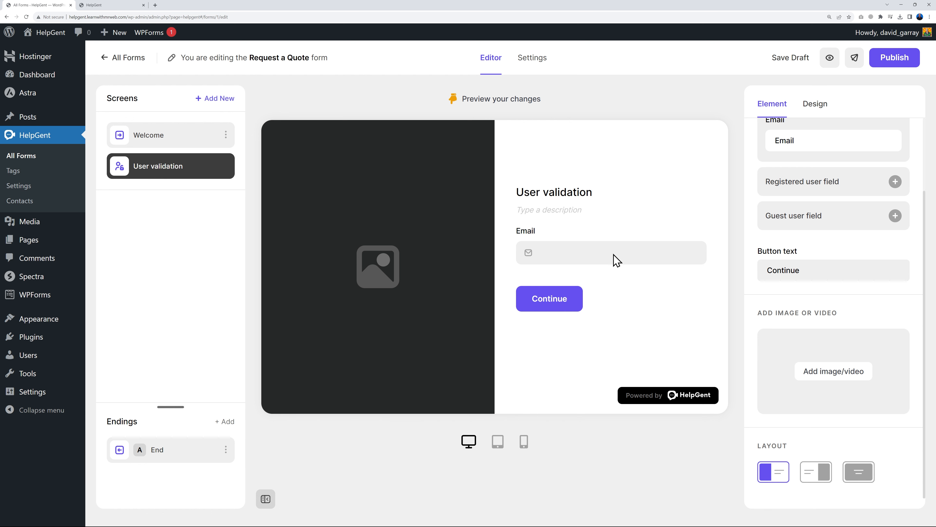
scroll(903, 324, "up", 3)
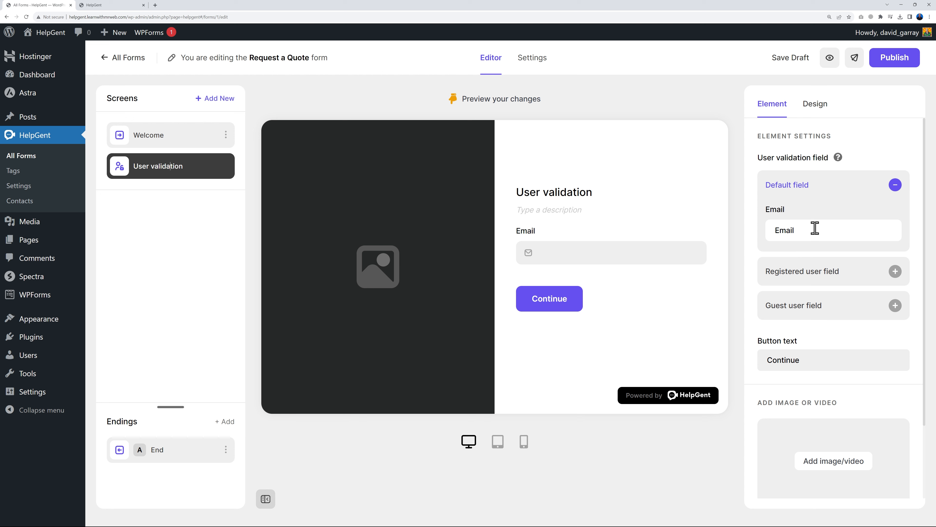
left_click(827, 275)
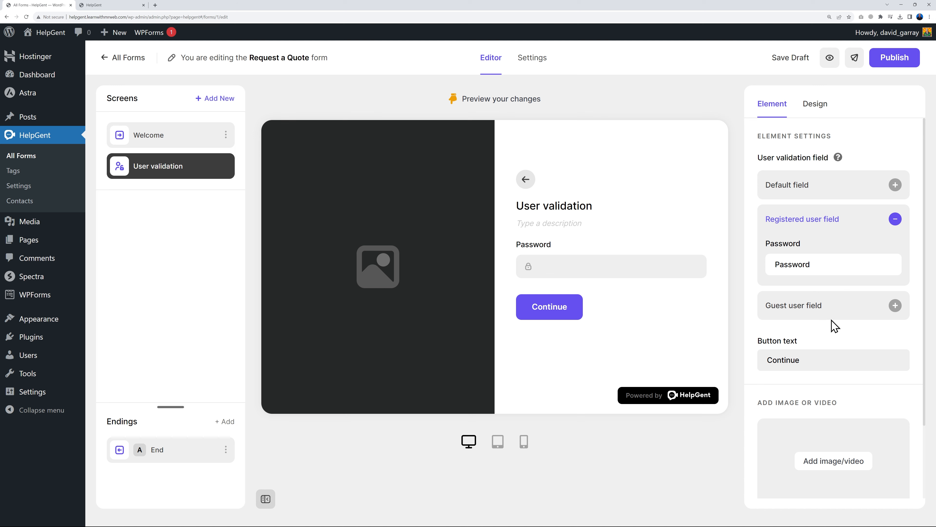
left_click(824, 311)
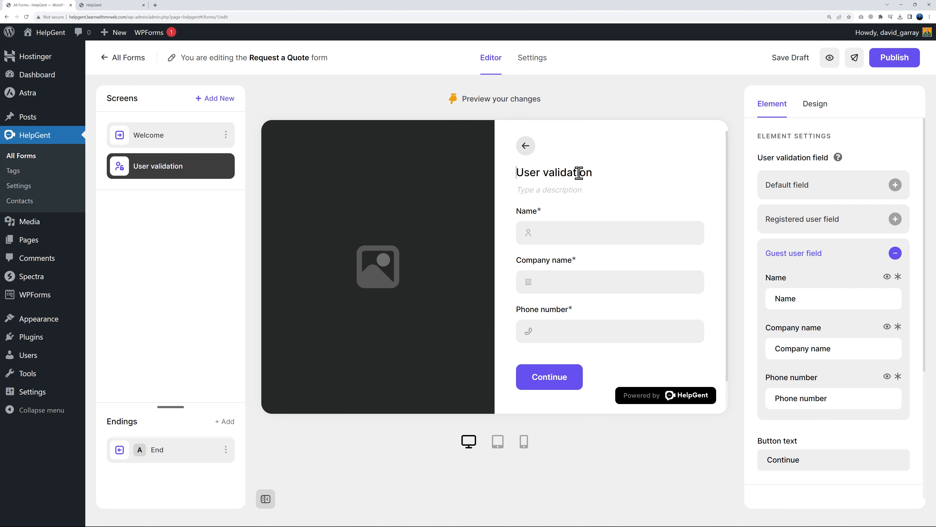
Retitle the screen 'Your Details', paste the contact-consent description, and hide Company name
left_click_drag(594, 174, 518, 182)
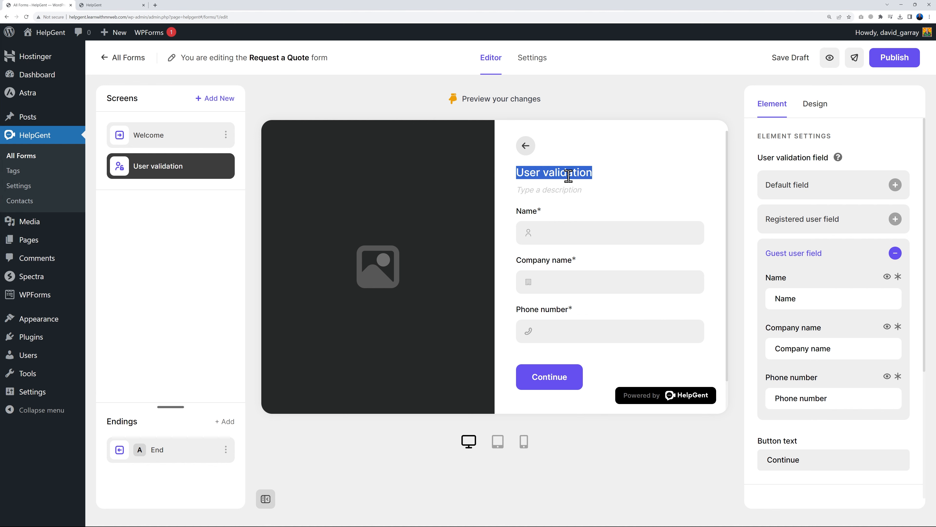
type("Your Details")
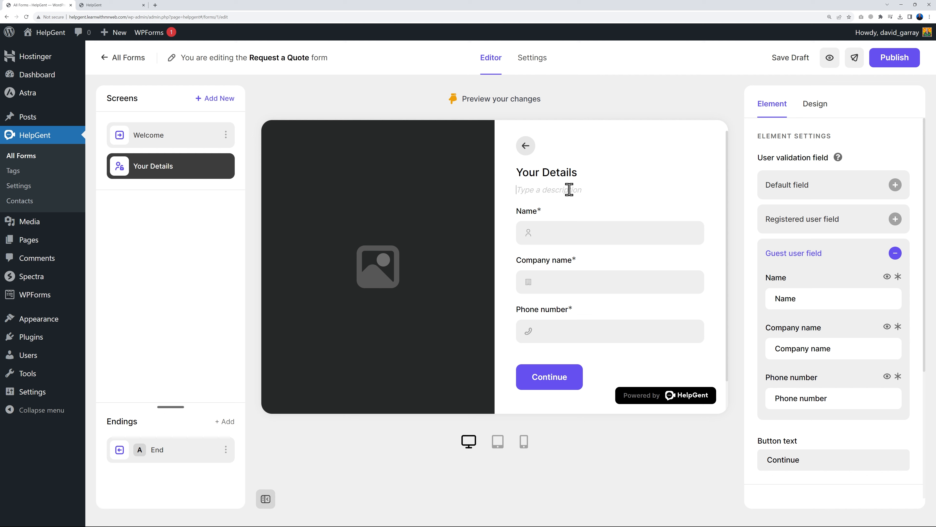
type("By filling out your details you authorise us to contact you by phone within office hours.")
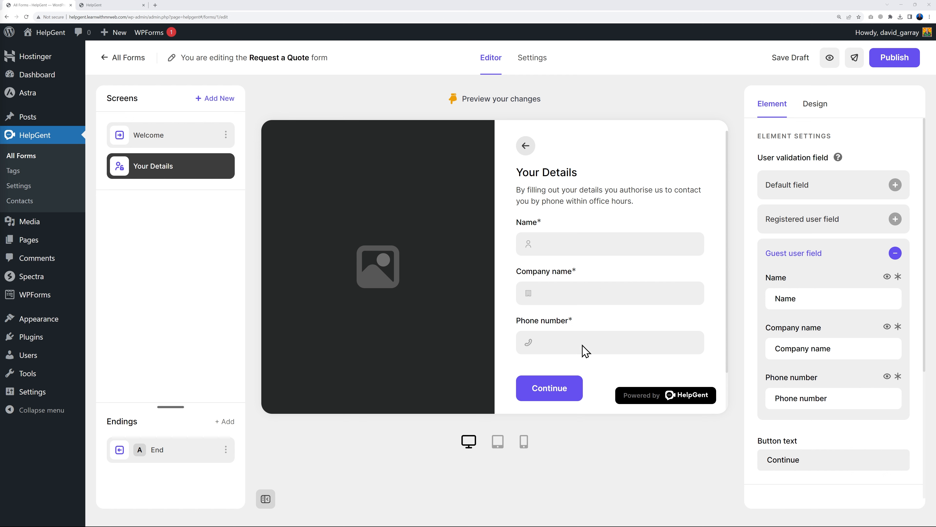
left_click(887, 328)
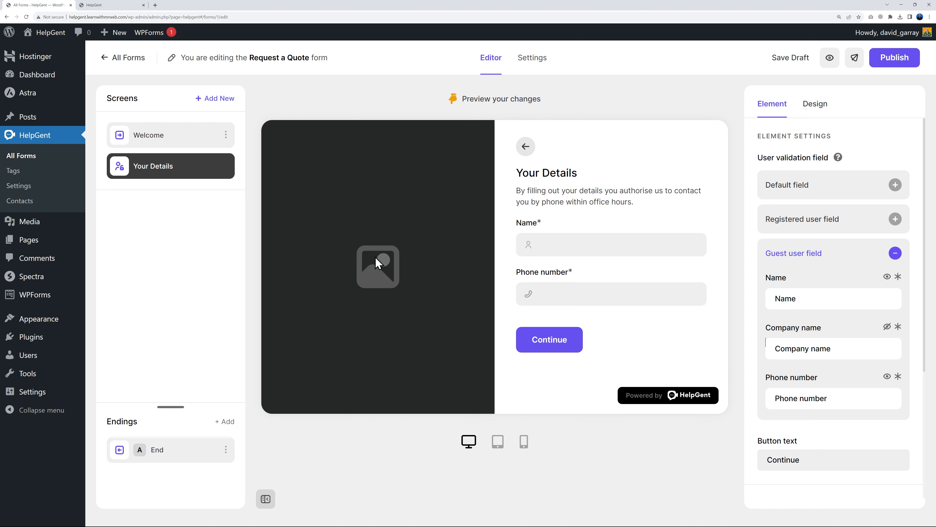
scroll(822, 409, "down", 5)
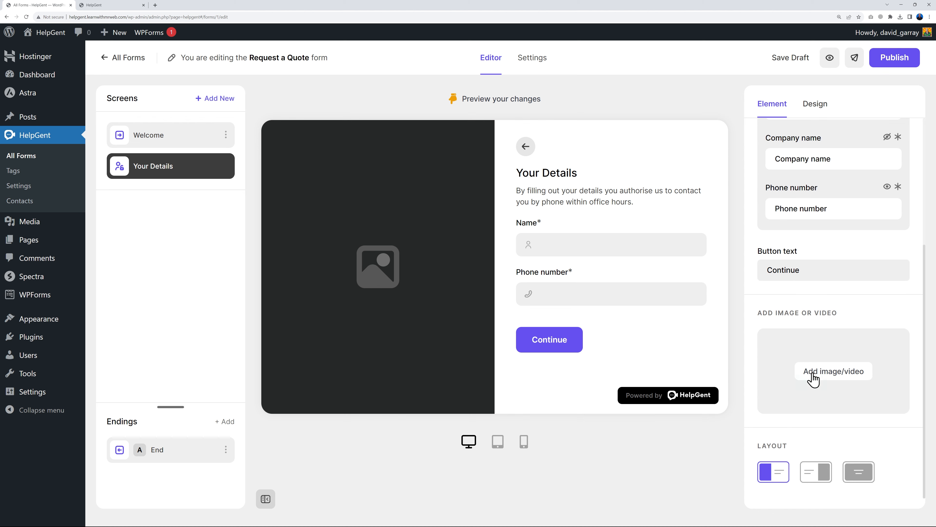
Add the woman-with-phone photo to the Your Details screen
left_click(814, 378)
left_click(89, 169)
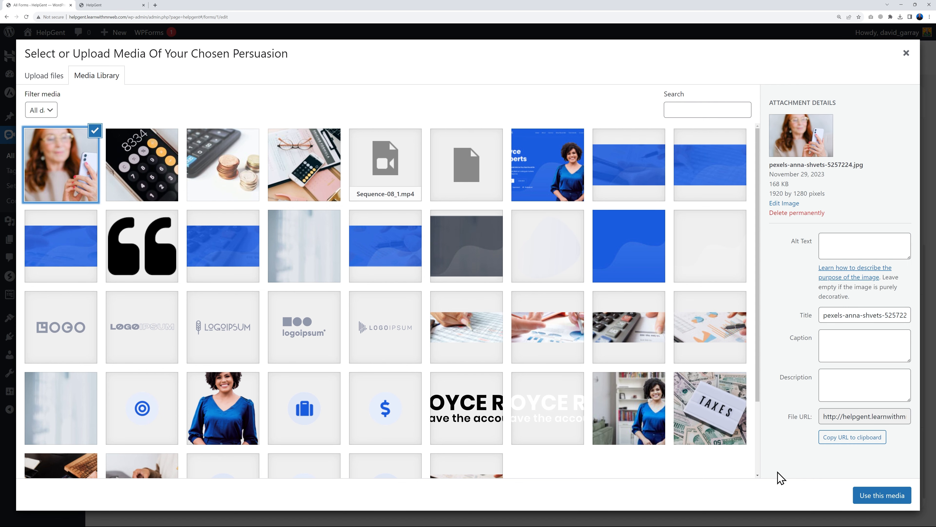
left_click(880, 496)
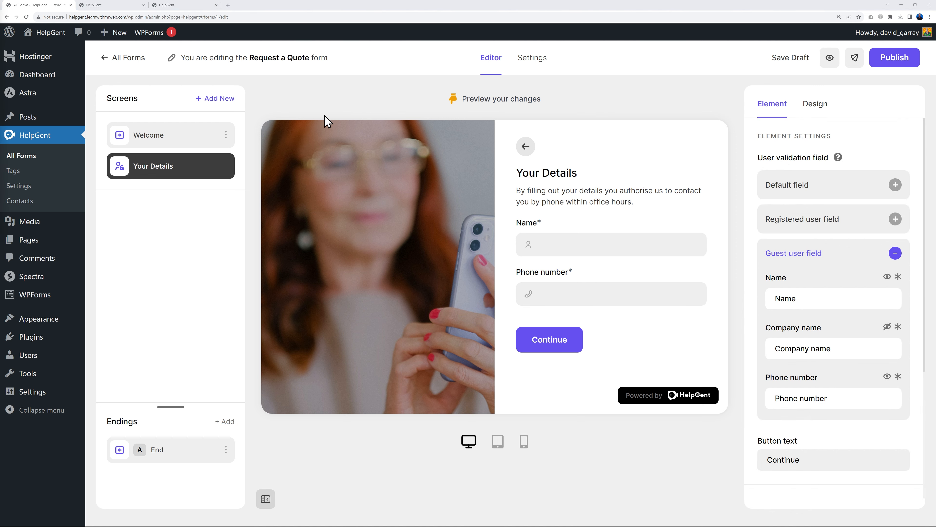
Return to the Welcome screen and bring up the All elements picker for a new screen
left_click(190, 136)
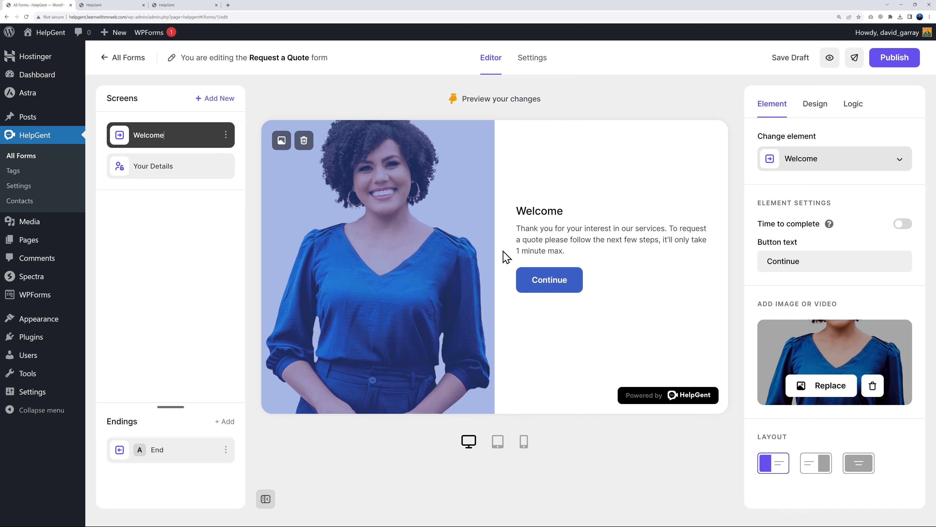
left_click(161, 173)
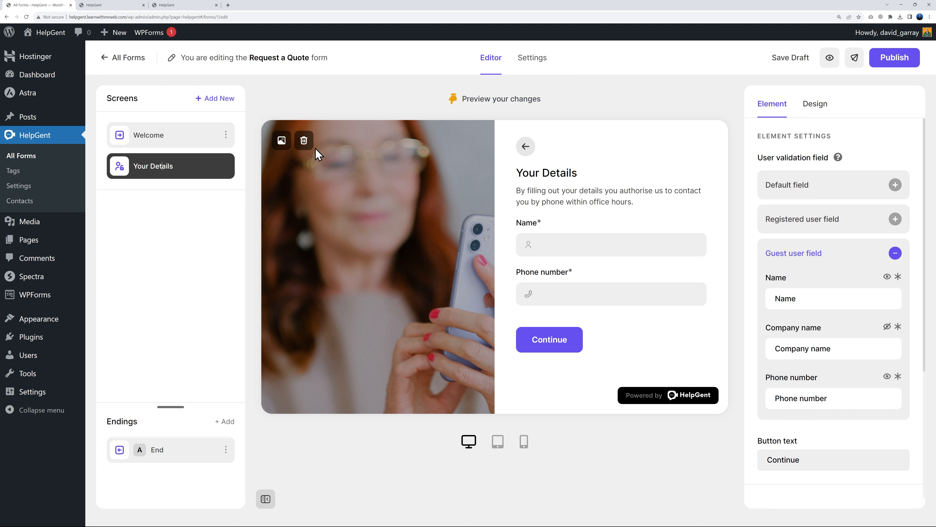
left_click(215, 99)
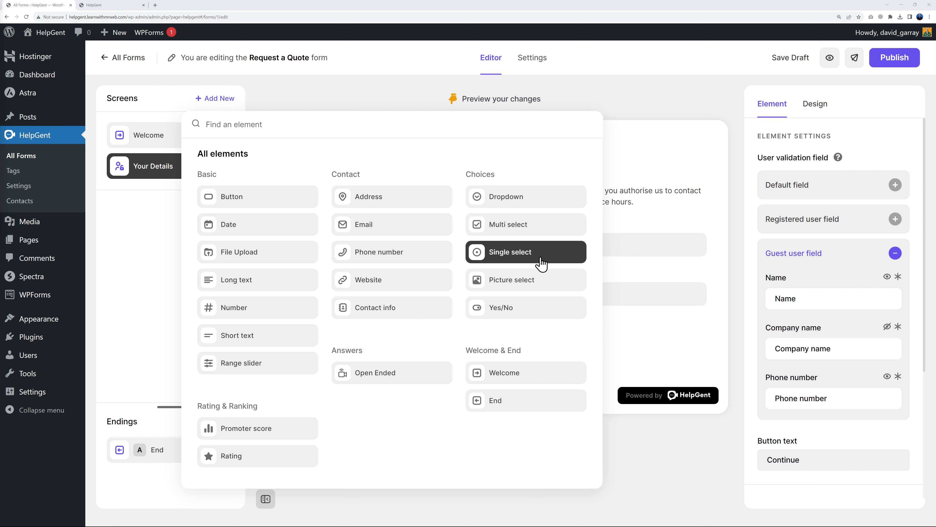
Add a Single select screen titled 'What is your annual turnover?'
left_click(505, 259)
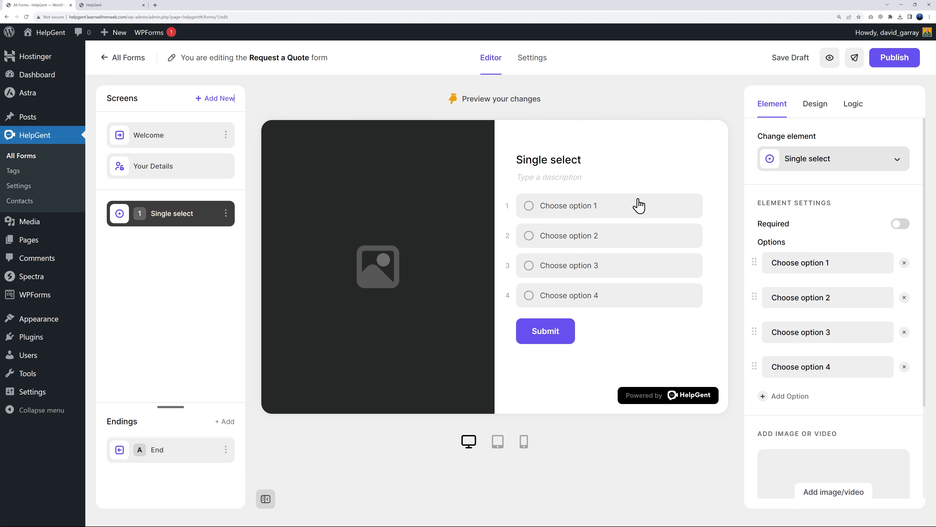
triple_click(814, 264)
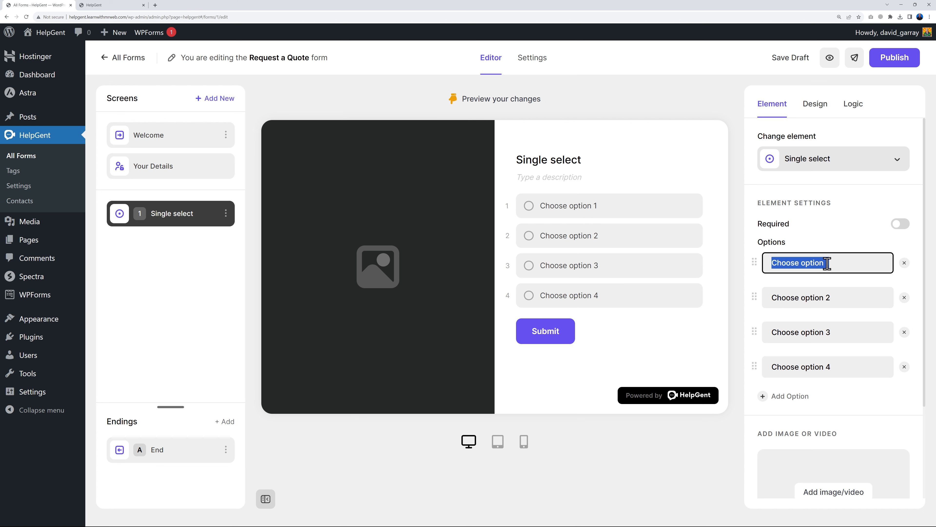
triple_click(564, 161)
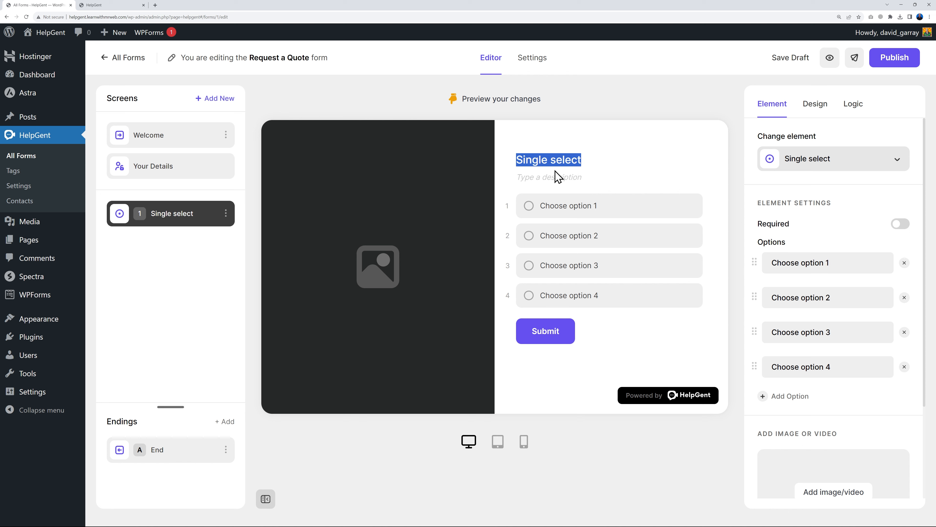
type("What is your ann")
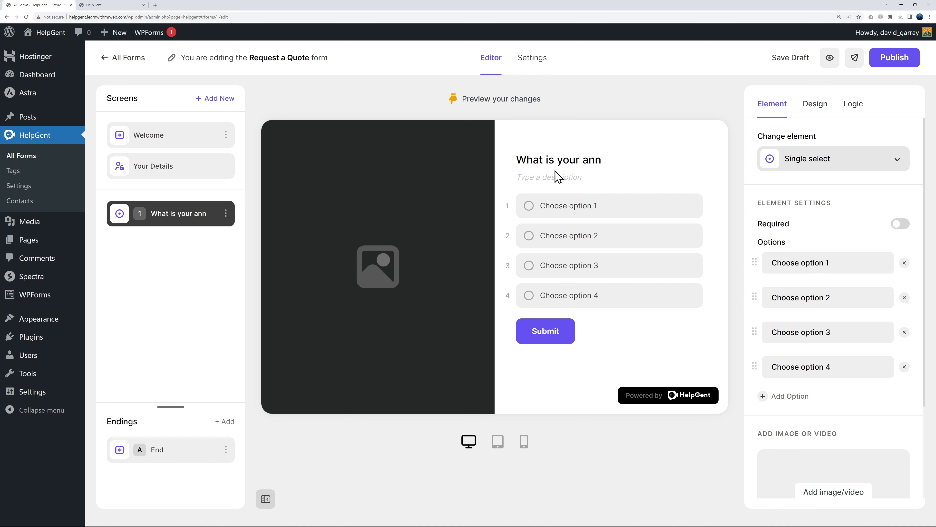
type("ual turnover?")
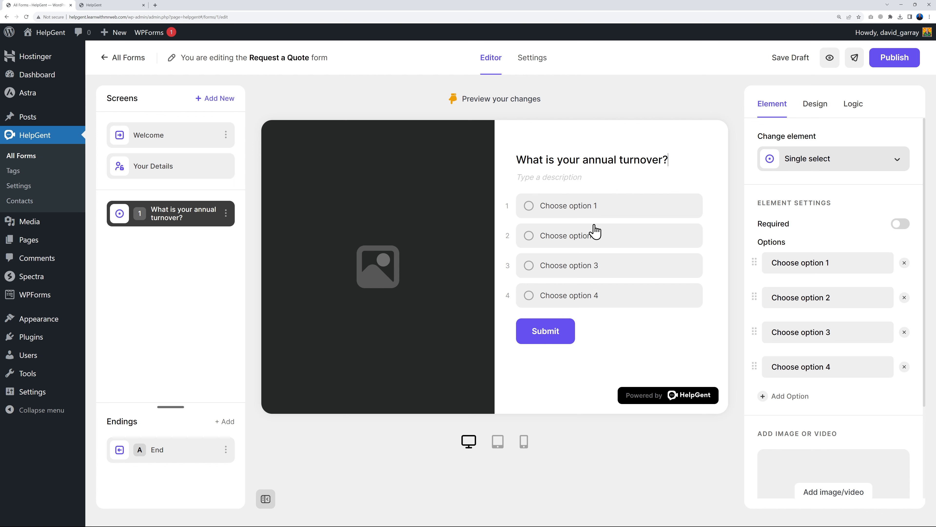
Fill in the turnover range options, adding a fifth option '500K +'
left_click(843, 265)
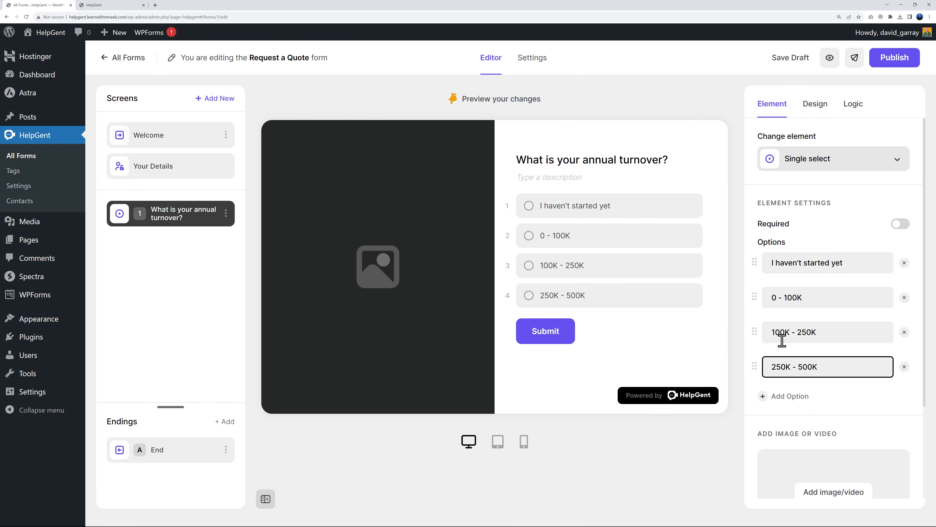
left_click(779, 398)
triple_click(829, 404)
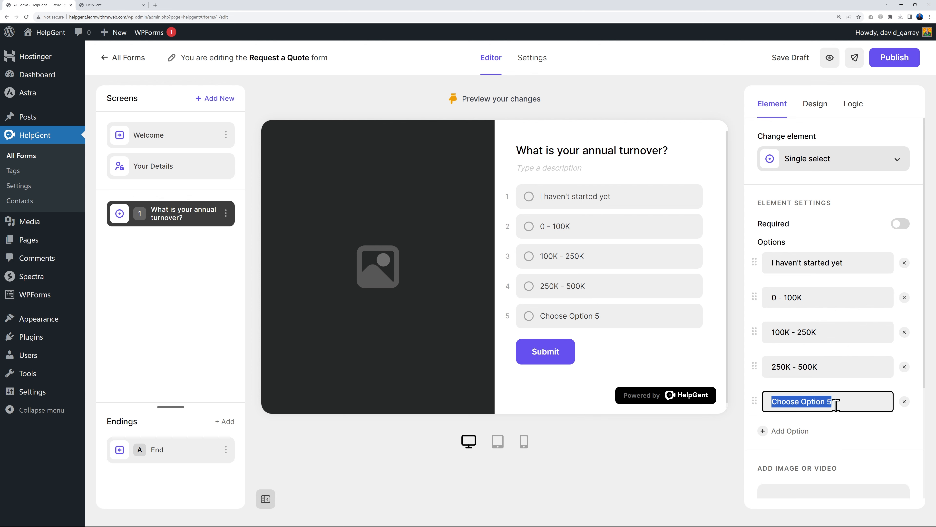
type("500K +")
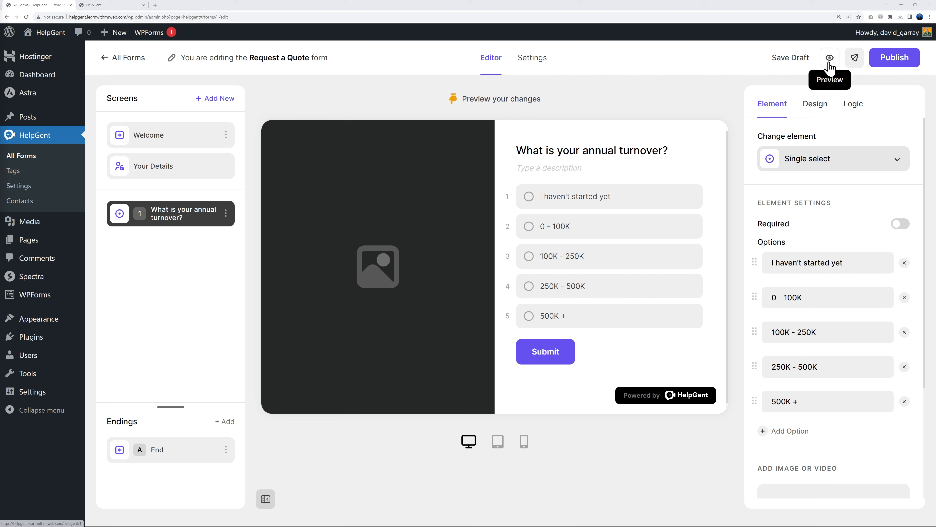
left_click(830, 57)
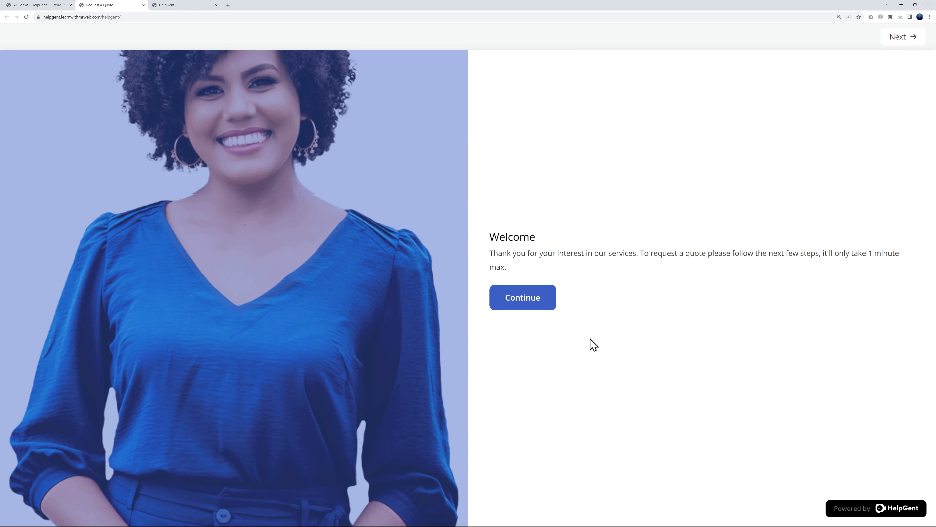
Submit a live test answer of 100K - 250K, then close the preview
left_click(540, 299)
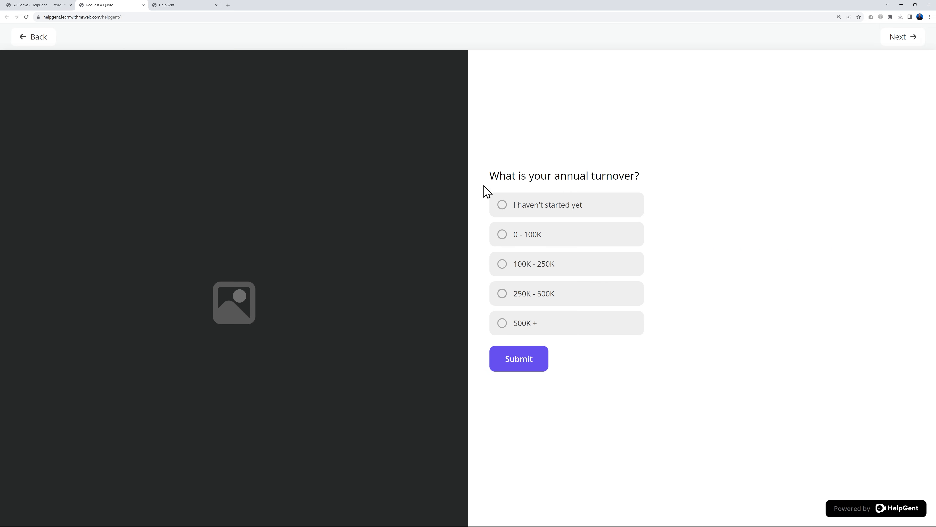
left_click(504, 271)
left_click(522, 367)
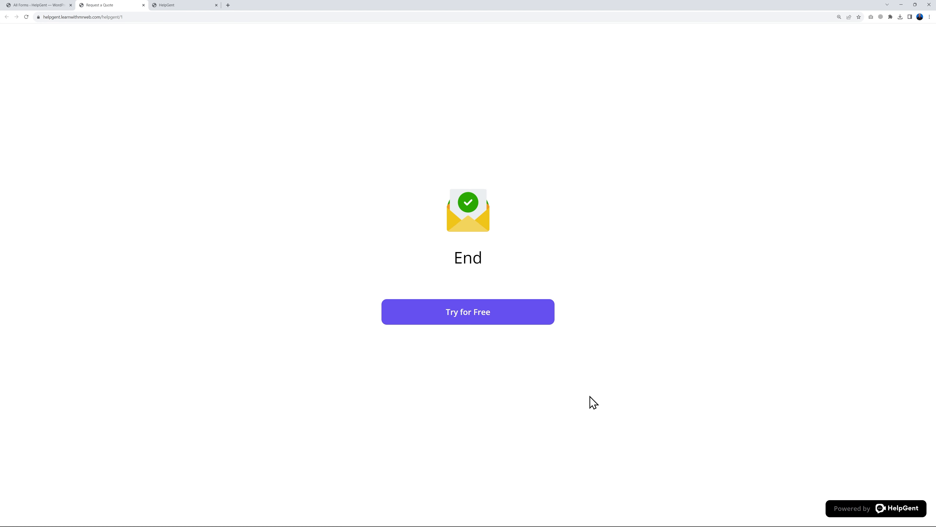
left_click(144, 5)
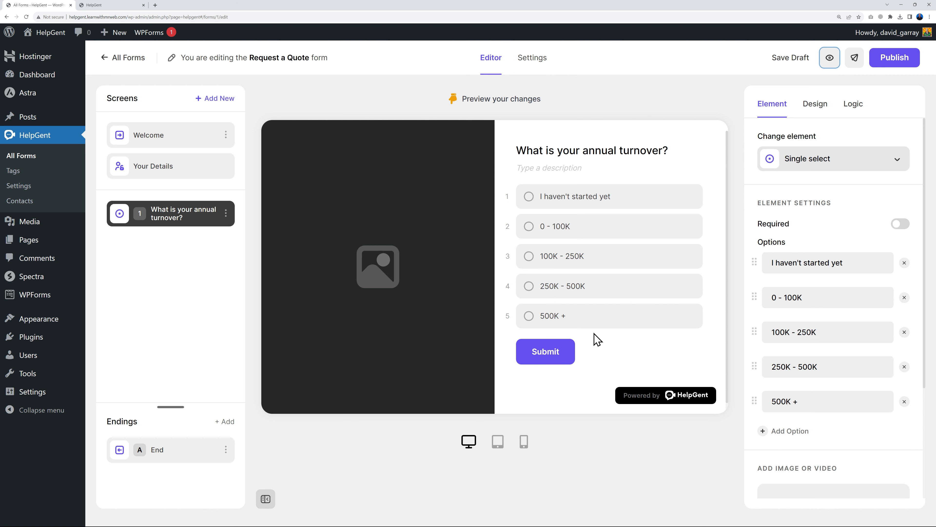
Add a logic rule: if the turnover question is 'I haven't started yet', leaving destination unset
left_click(852, 104)
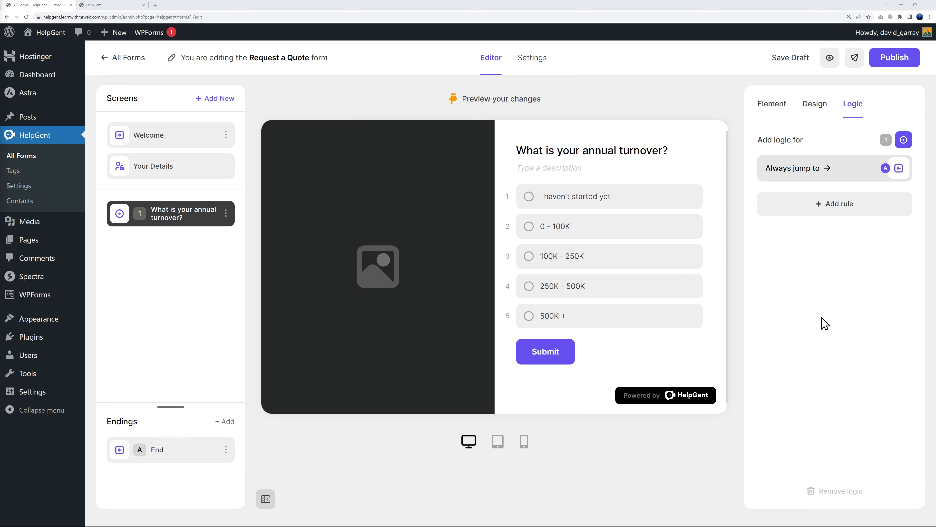
left_click(833, 209)
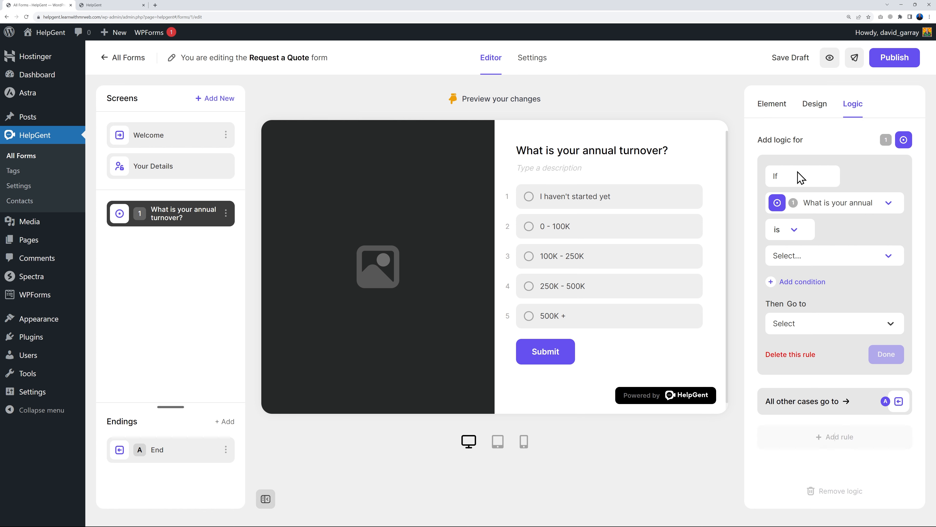
left_click(888, 204)
left_click(834, 231)
left_click(794, 235)
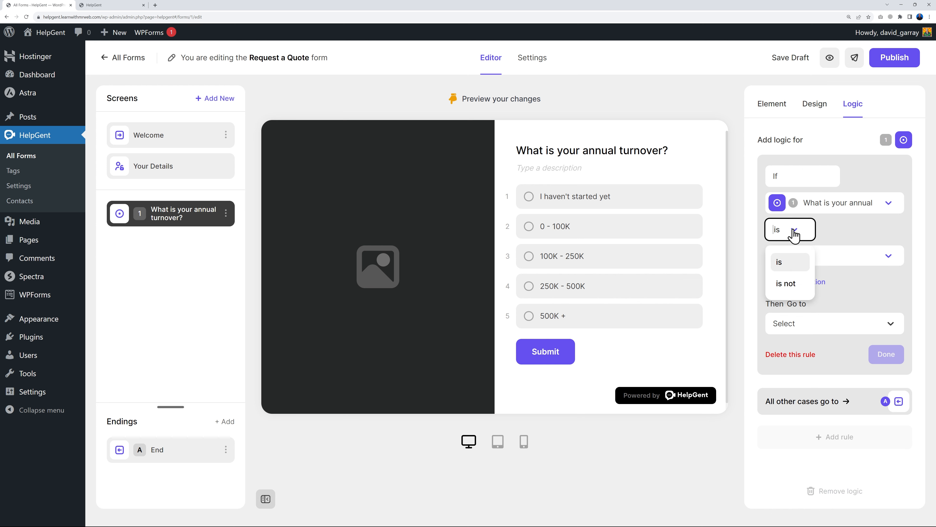
left_click(790, 264)
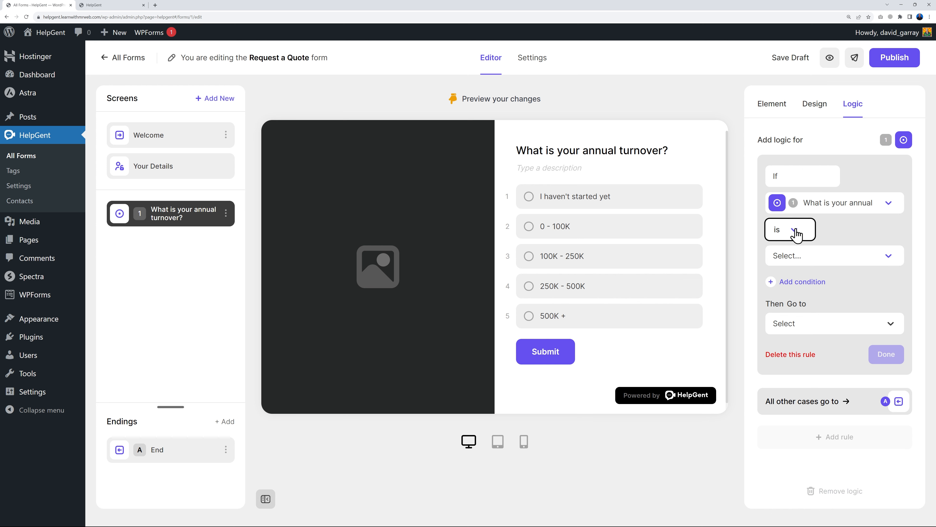
left_click(841, 262)
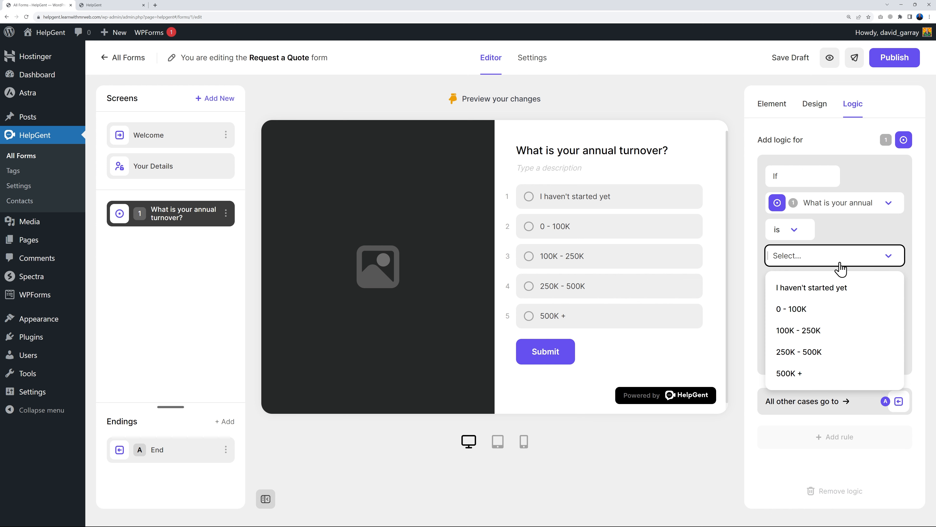
left_click(816, 290)
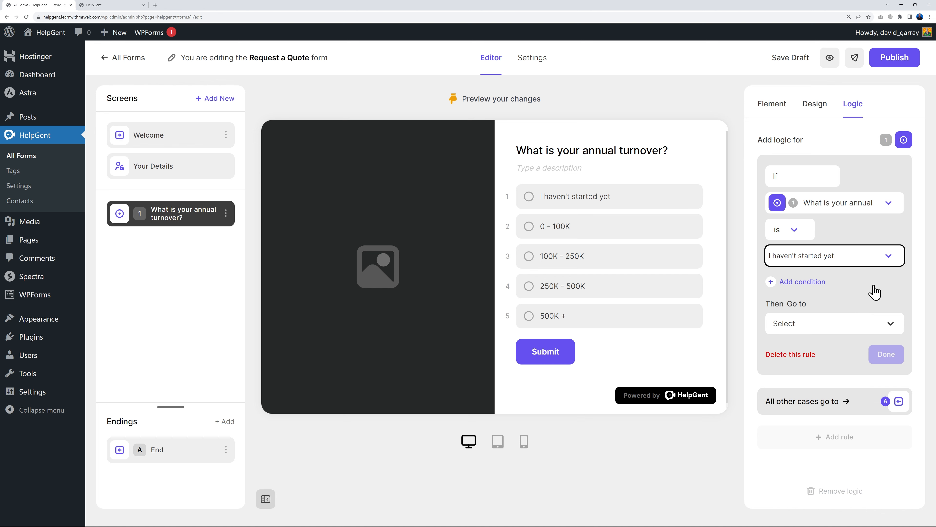
left_click(877, 330)
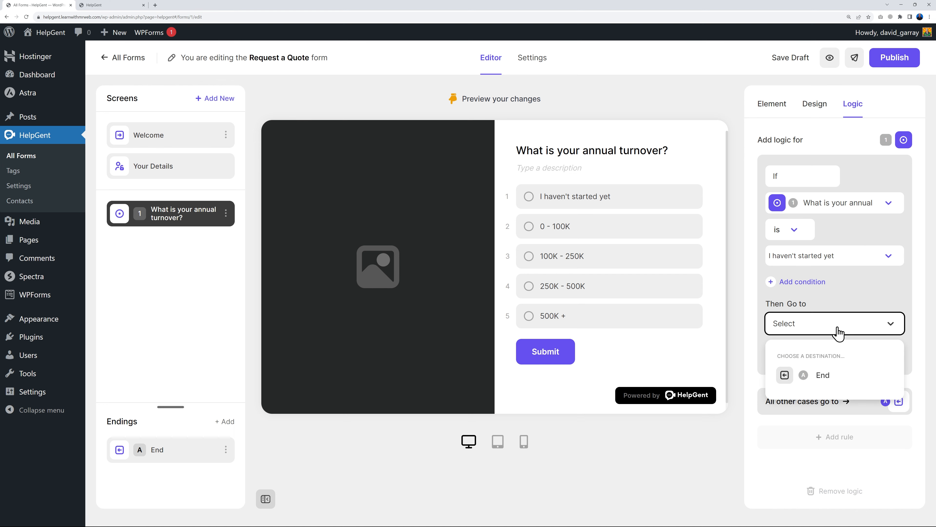
left_click(903, 295)
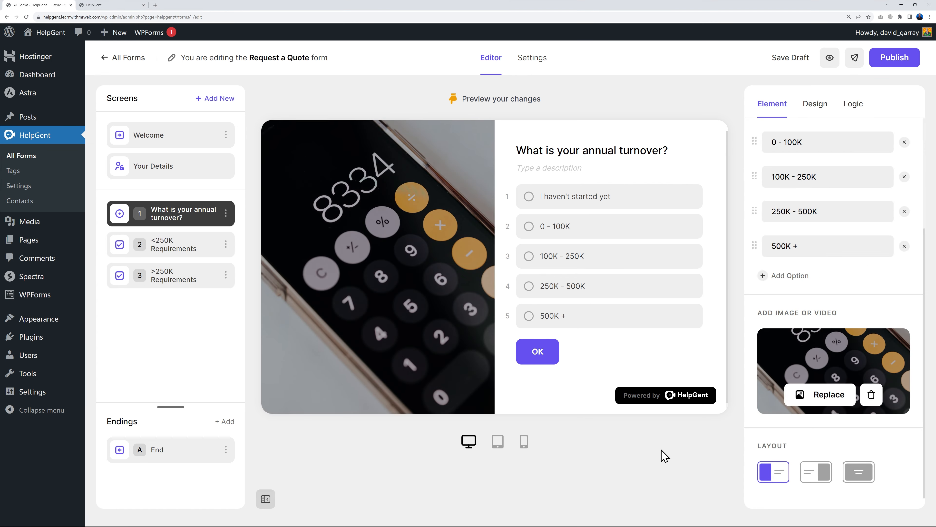
Review the <250K and >250K Requirements screens, then return to the turnover question
left_click(174, 248)
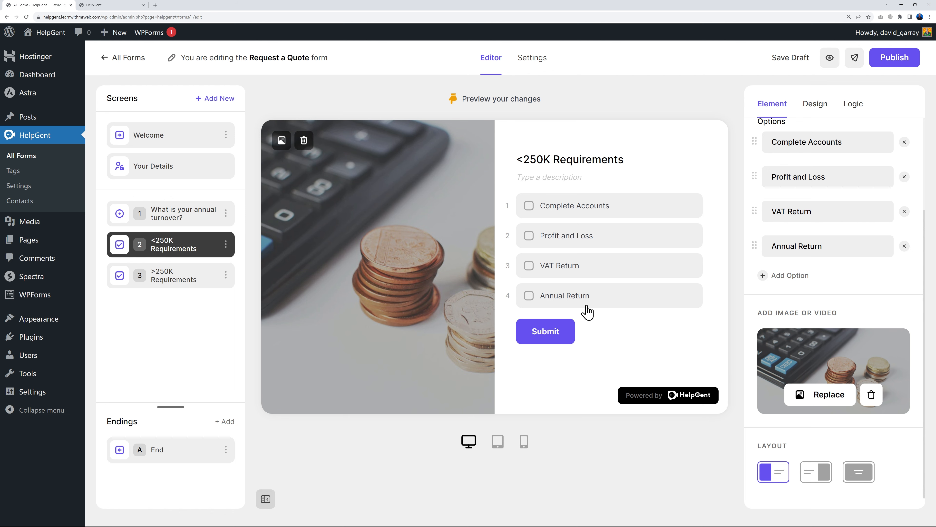
left_click(171, 280)
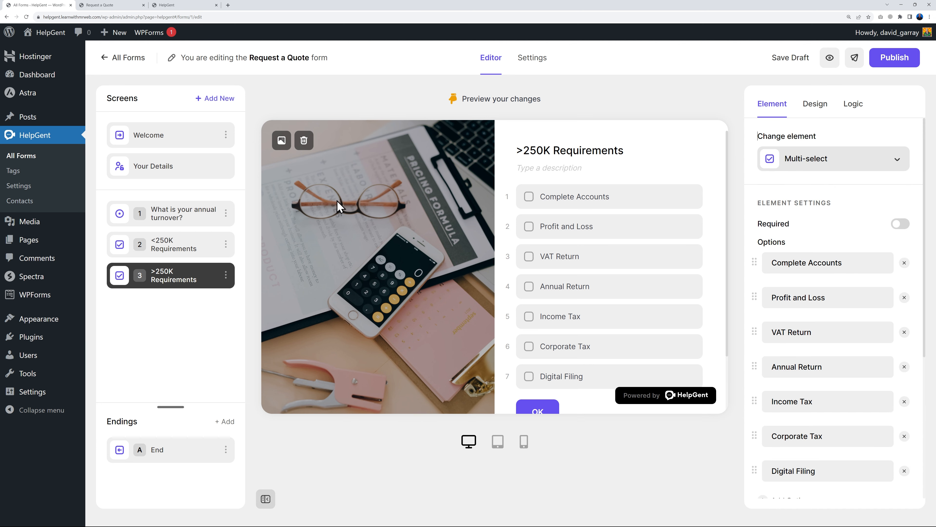
left_click(203, 214)
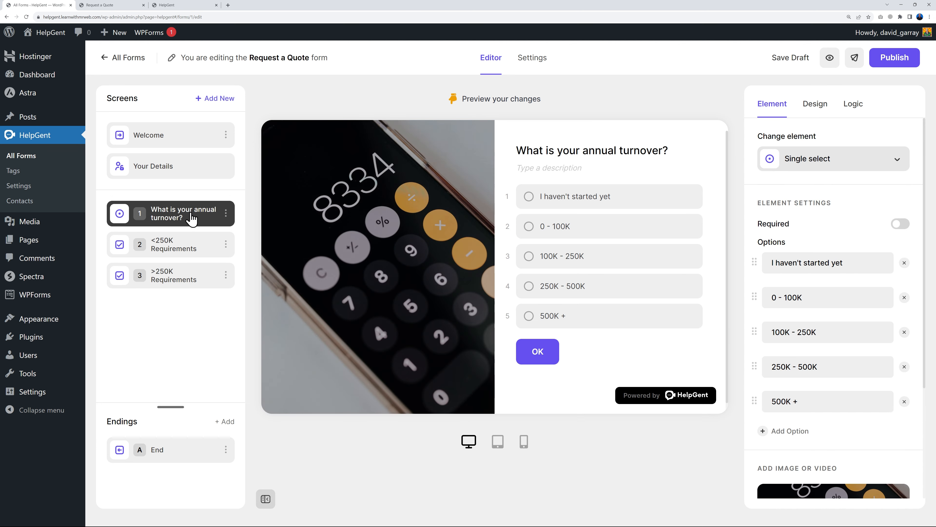
Add a rule sending 'I haven't started yet' to <250K Requirements, removing the extra And condition
left_click(855, 104)
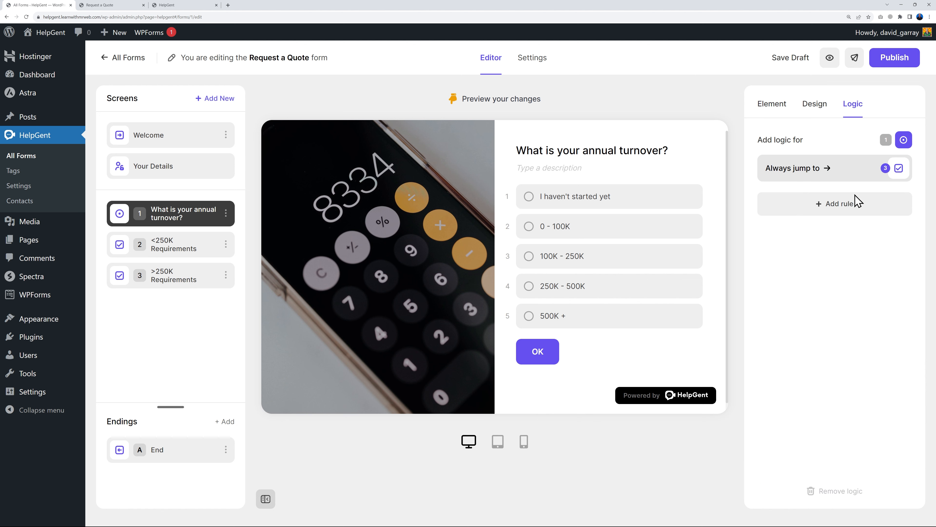
left_click(840, 211)
left_click(887, 205)
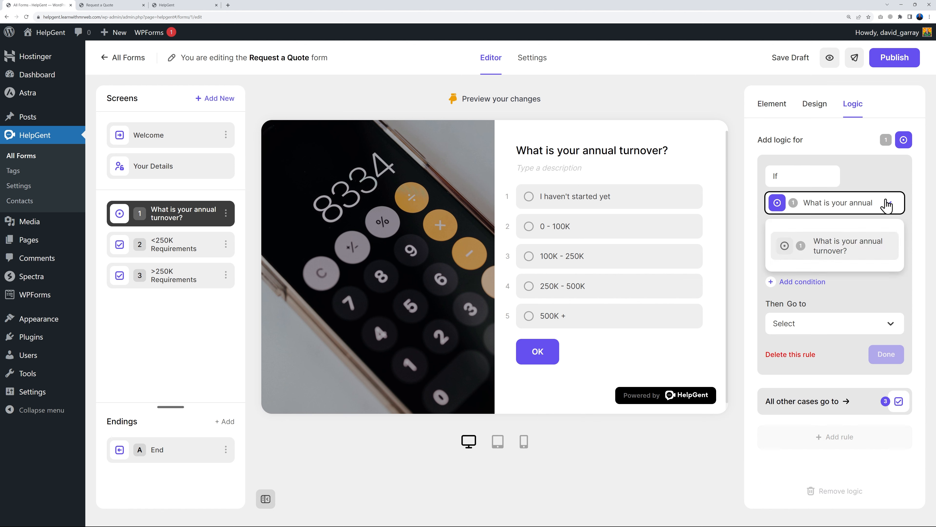
left_click(886, 204)
left_click(829, 259)
left_click(829, 292)
left_click(829, 325)
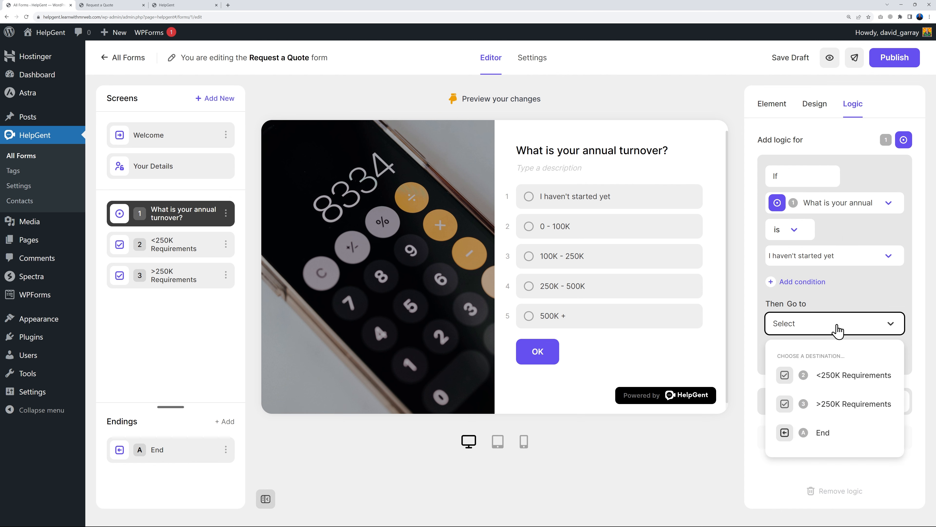
left_click(836, 380)
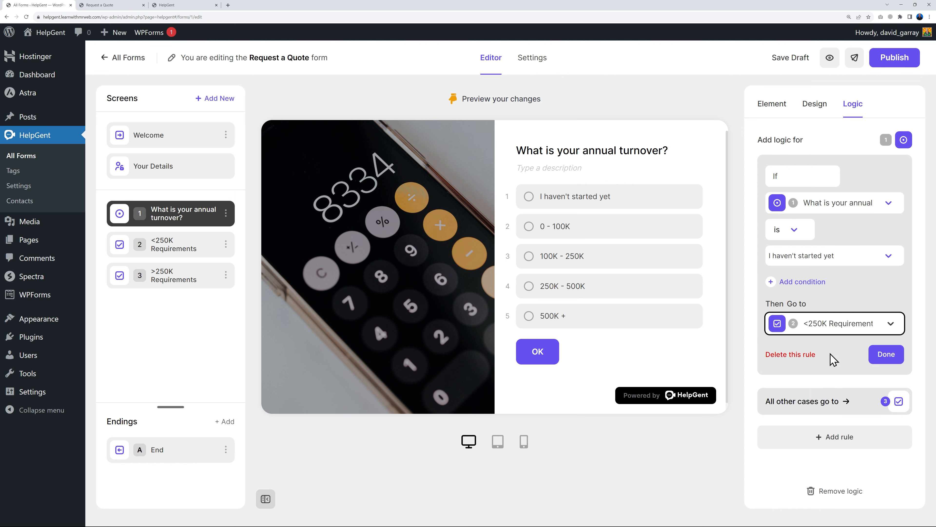
left_click(774, 283)
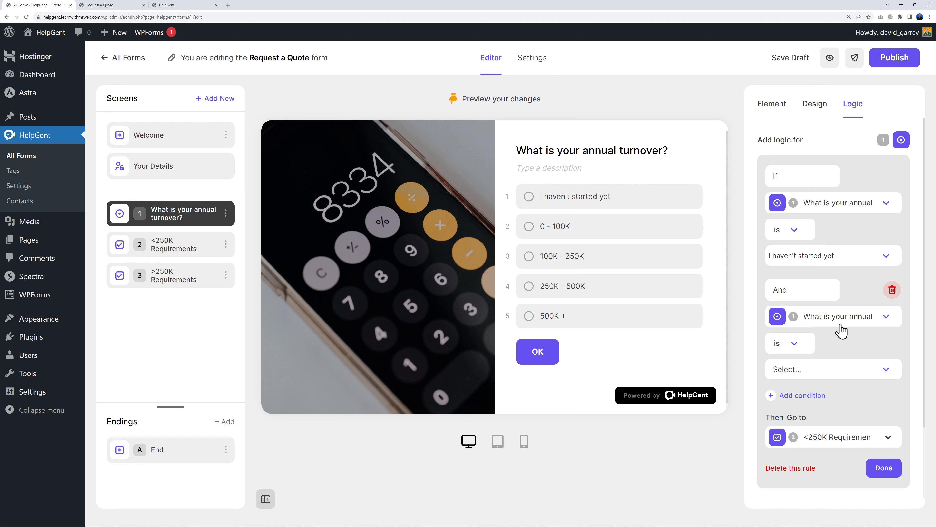
left_click(893, 288)
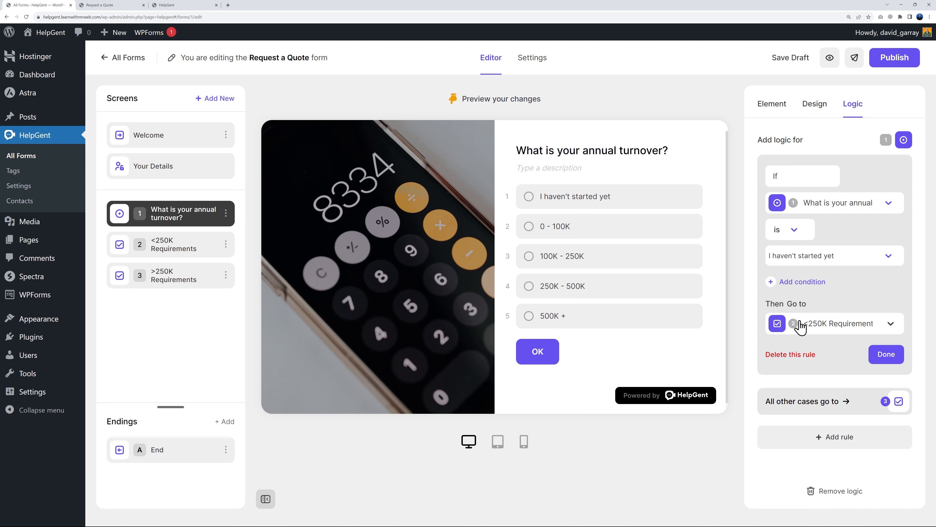
Add rules routing 0 - 100K and 100K - 250K answers to <250K Requirements
left_click(881, 355)
left_click(840, 236)
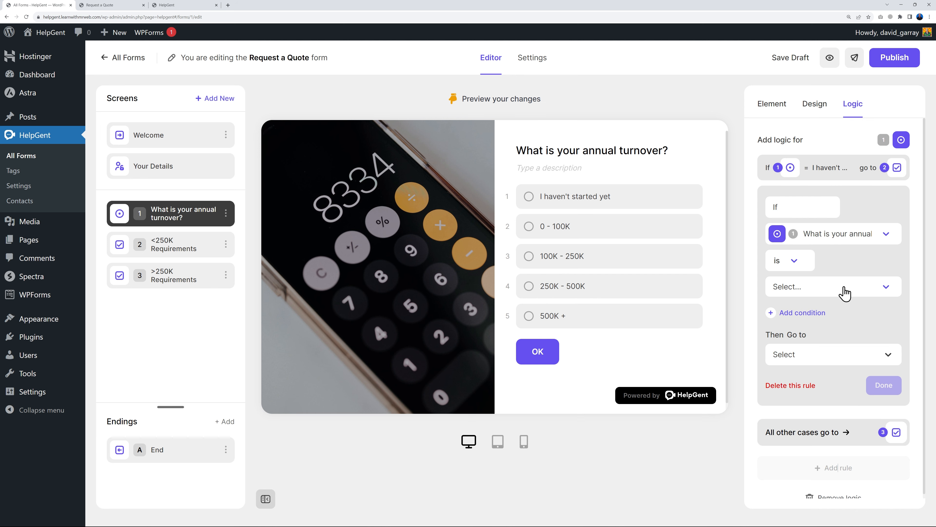
left_click(844, 295)
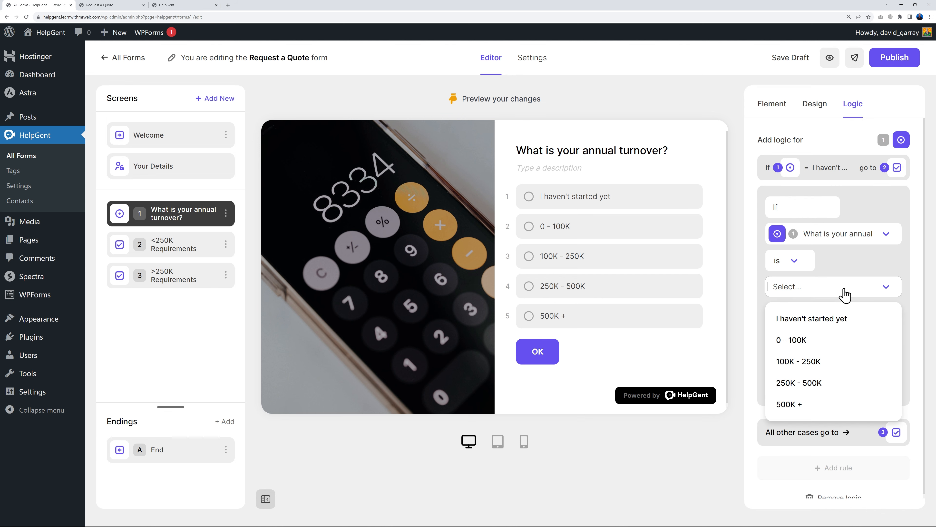
left_click(825, 338)
left_click(829, 357)
left_click(834, 405)
left_click(895, 387)
left_click(838, 268)
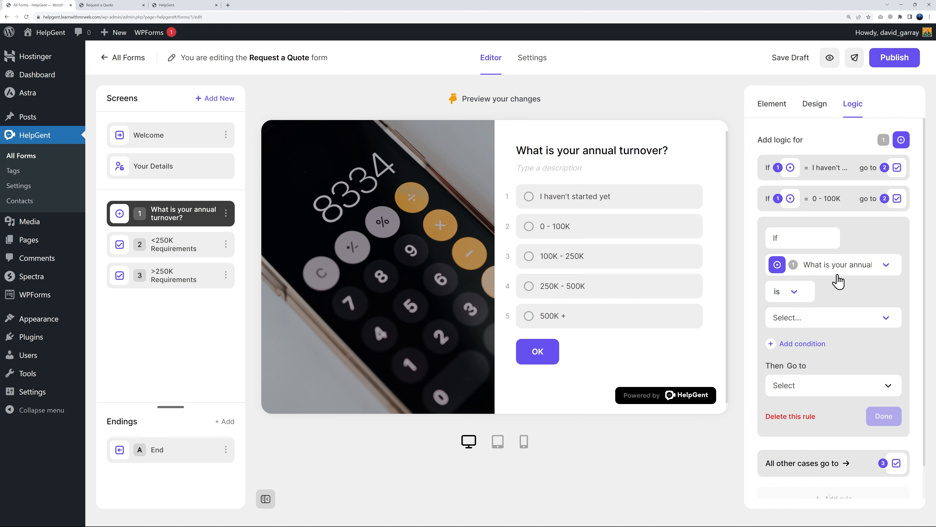
left_click(834, 317)
left_click(813, 396)
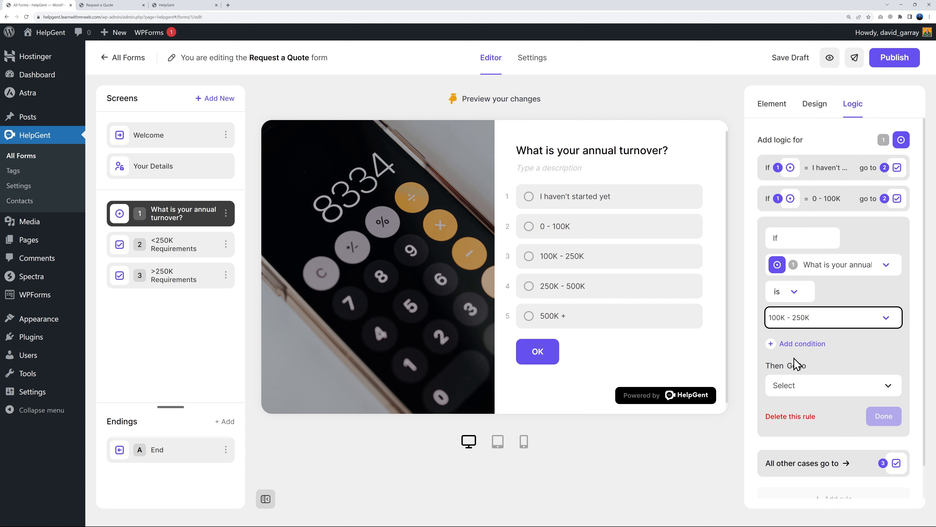
left_click(832, 385)
left_click(846, 439)
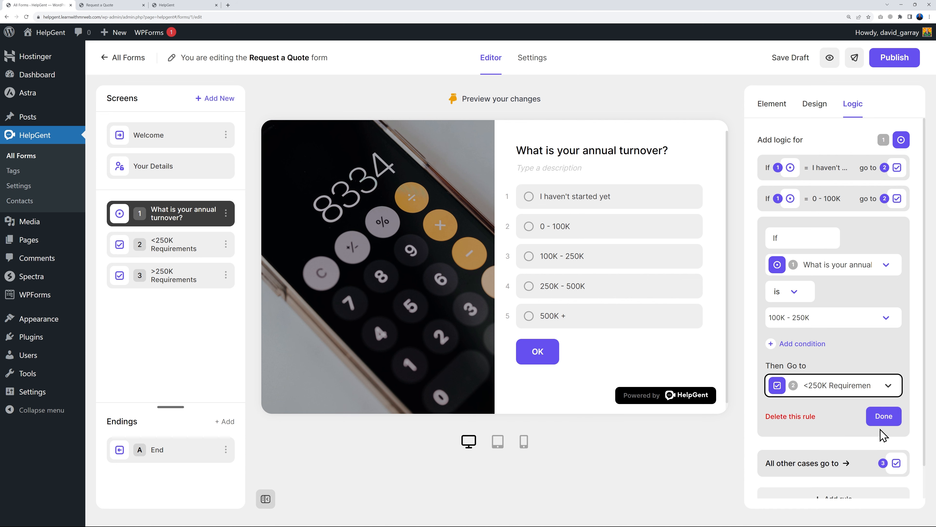
left_click(884, 417)
Route 250K - 500K and 500K + answers to >250K Requirements, then publish the form
left_click(836, 295)
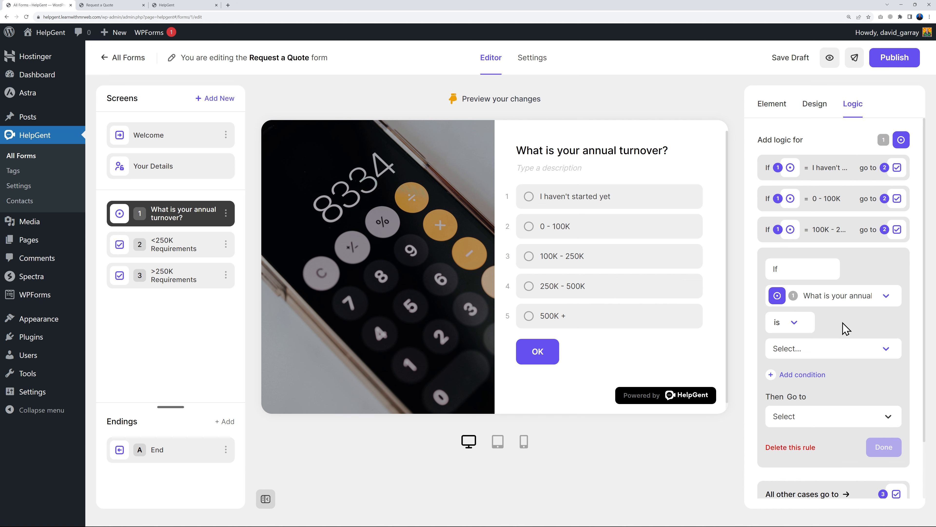
left_click(853, 347)
left_click(824, 446)
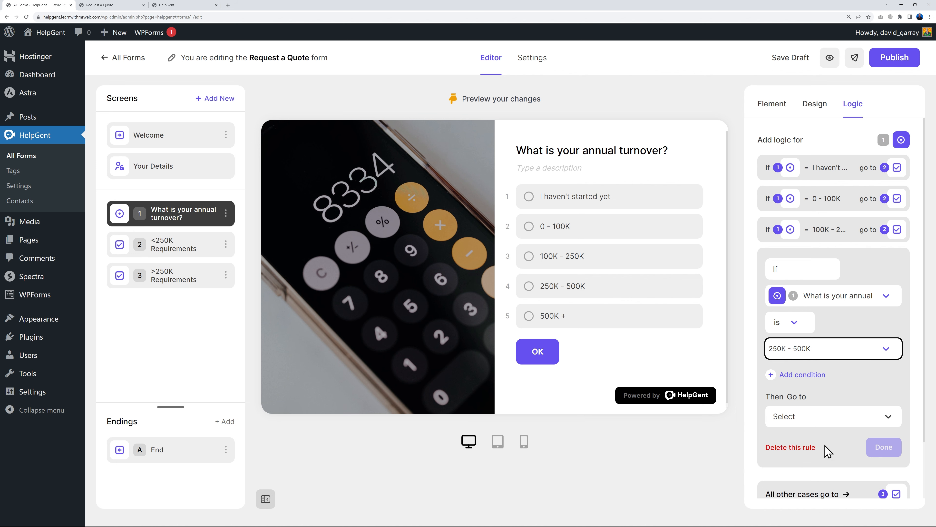
left_click(843, 413)
left_click(834, 495)
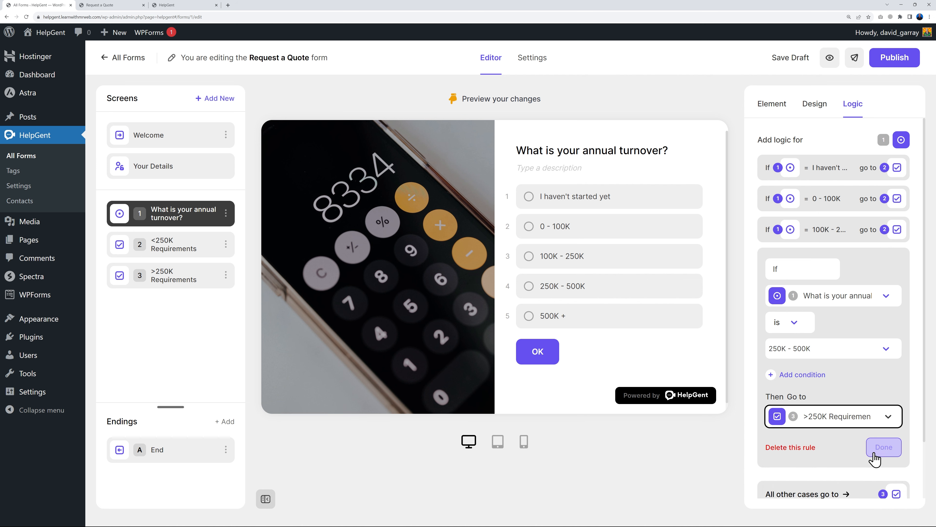
left_click(876, 452)
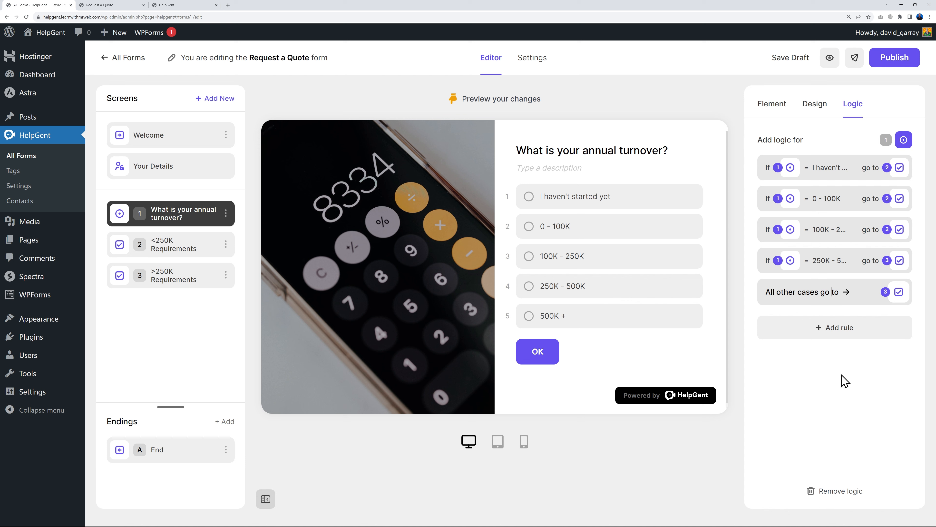
left_click(844, 333)
left_click(825, 384)
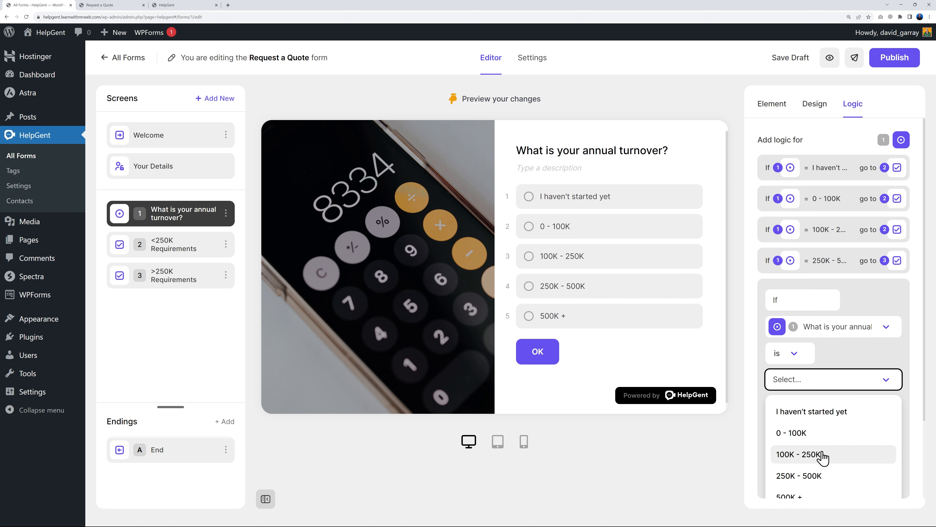
scroll(823, 458, "down", 3)
left_click(791, 401)
left_click(829, 352)
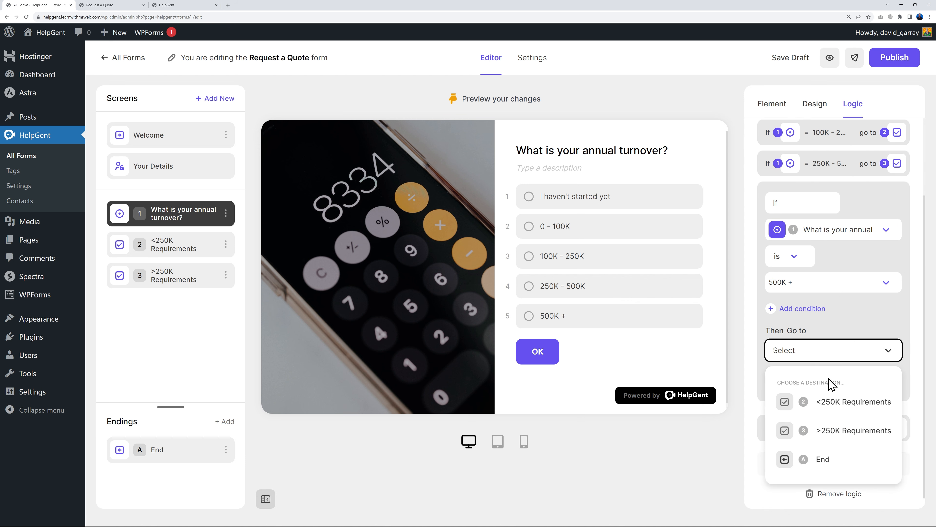
left_click(831, 438)
left_click(884, 386)
left_click(895, 57)
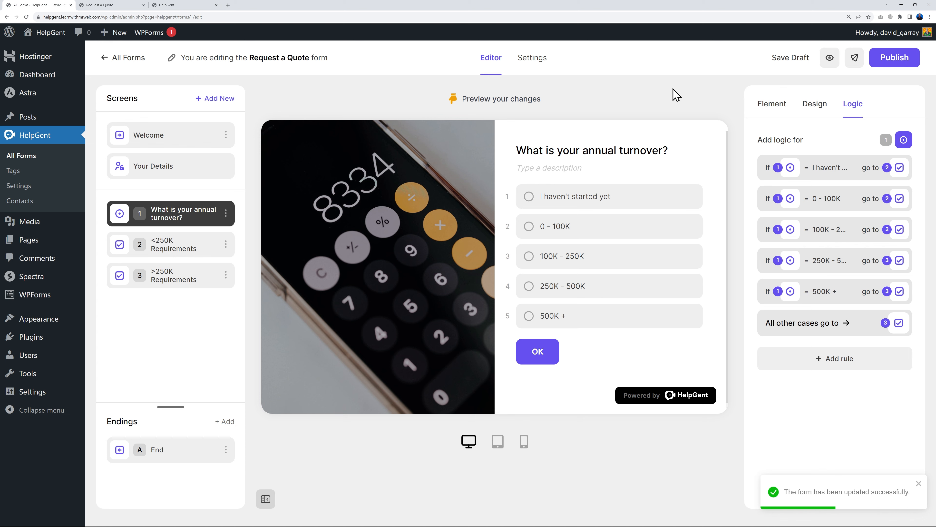
Open a fresh live preview and test the 0 - 100K turnover answer
left_click(144, 5)
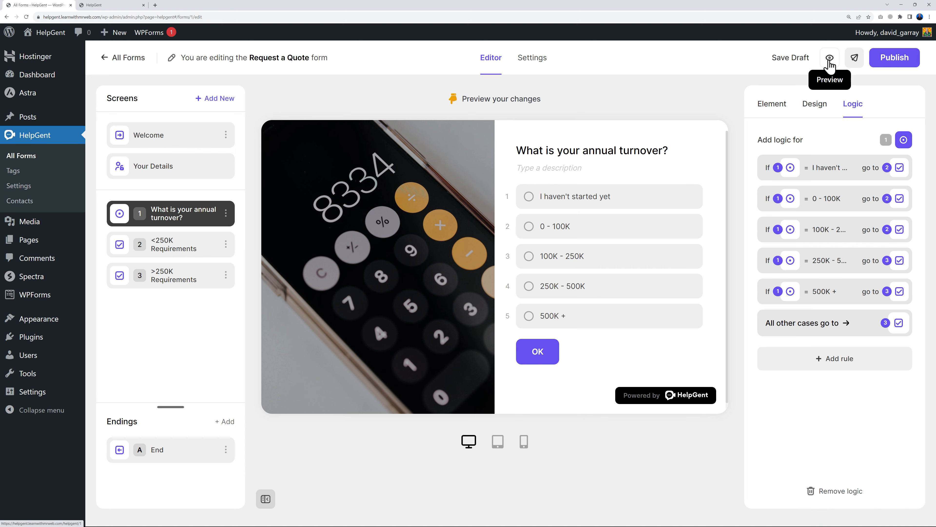
left_click(830, 59)
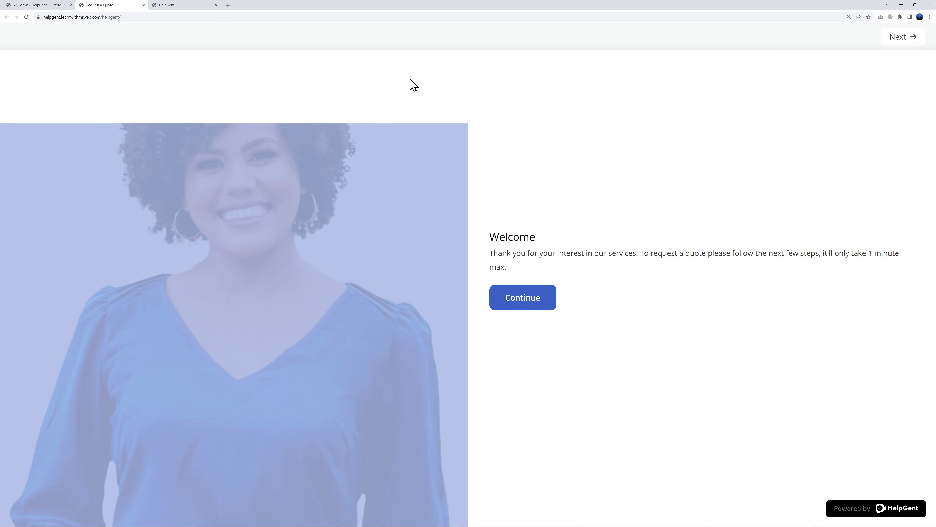
left_click(540, 305)
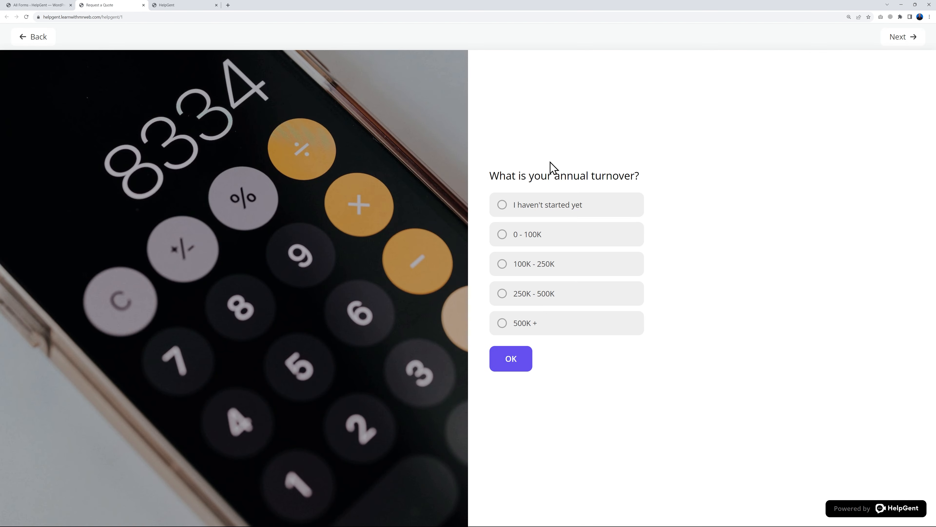
left_click(503, 236)
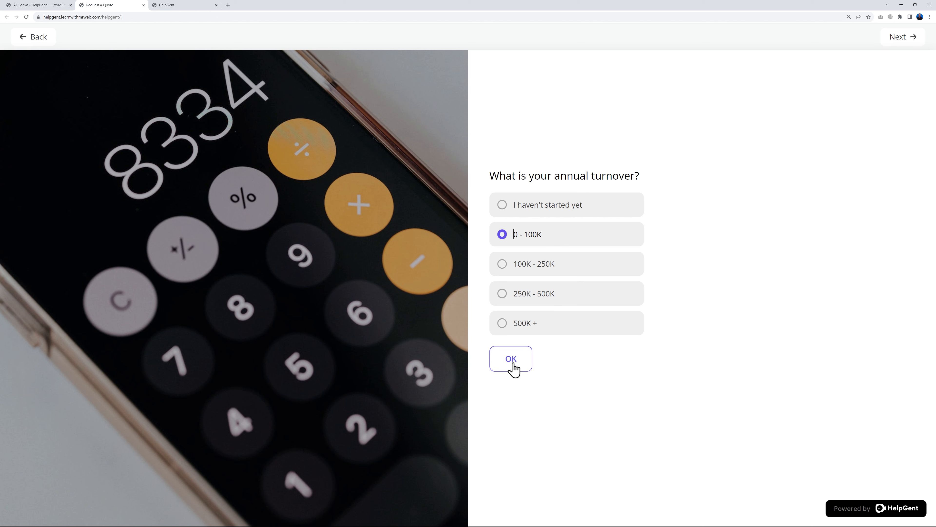
left_click(514, 367)
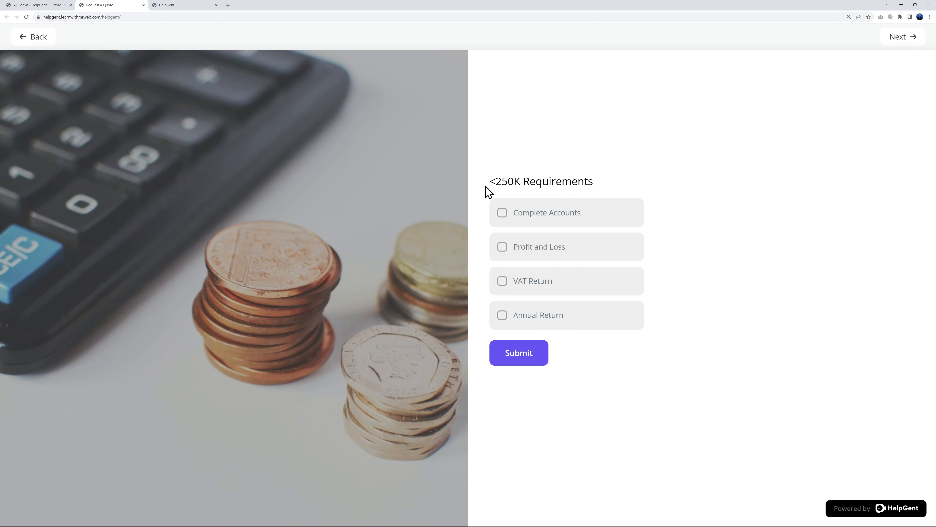
Test 250K - 500K, ticking Complete Accounts, Profit and Loss, VAT Return, Annual Return, Income Tax
left_click(49, 43)
left_click(539, 299)
left_click(523, 356)
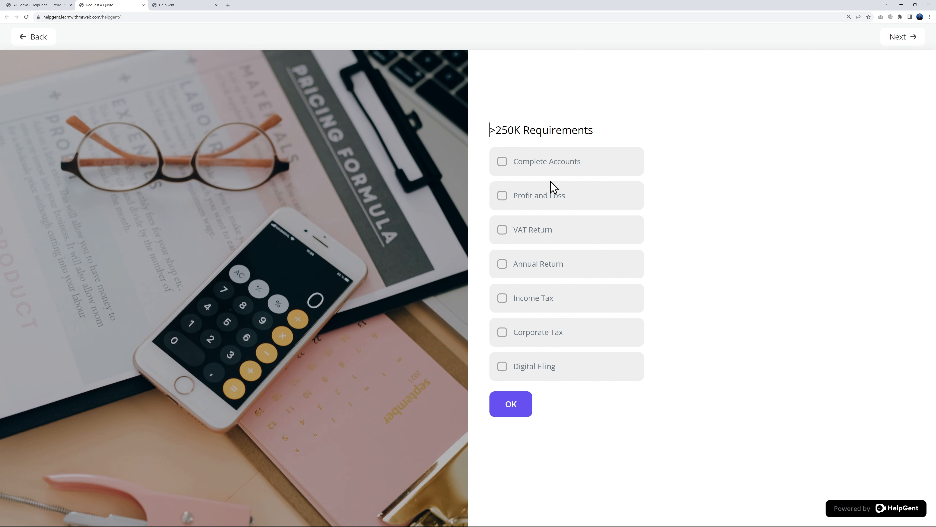
left_click(502, 164)
left_click(506, 201)
left_click(503, 236)
left_click(507, 273)
left_click(504, 301)
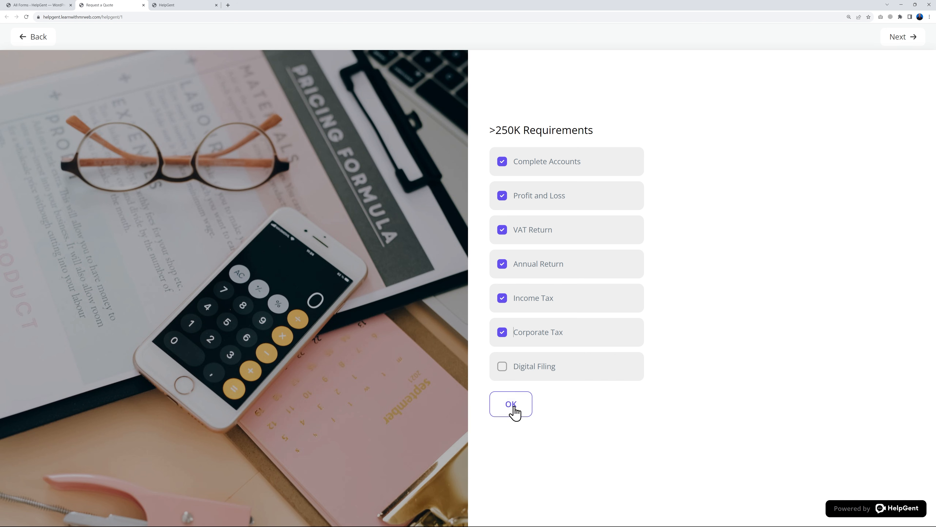
left_click(32, 9)
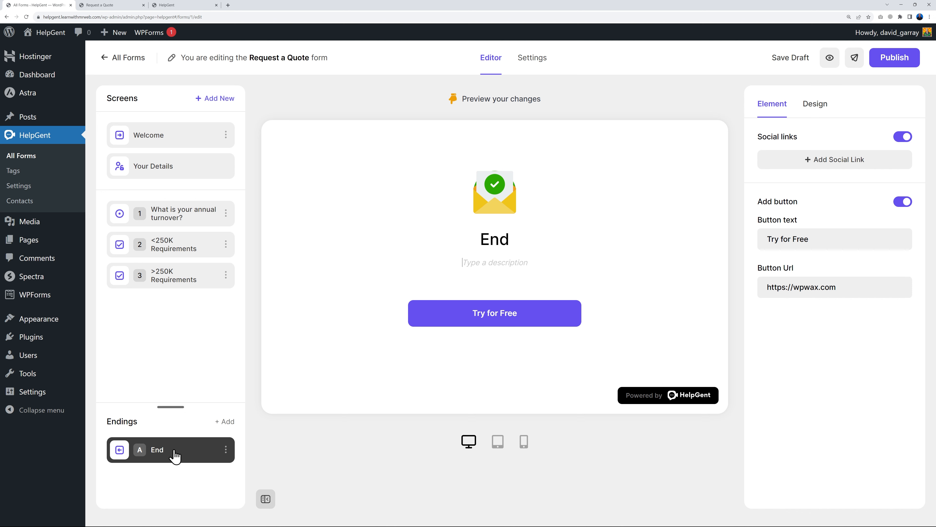
left_click(480, 261)
double_click(488, 243)
left_click(549, 258)
left_click_drag(761, 238, 838, 234)
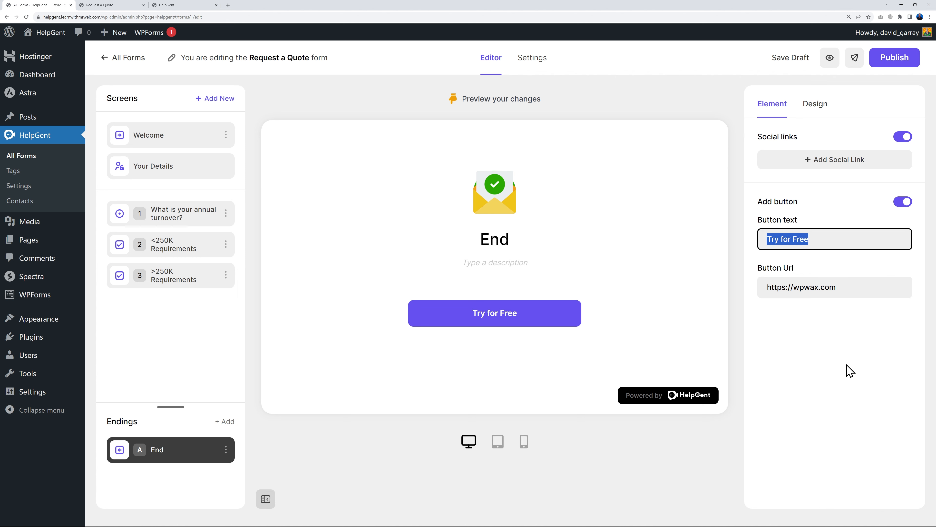
left_click_drag(767, 287, 852, 289)
left_click(854, 339)
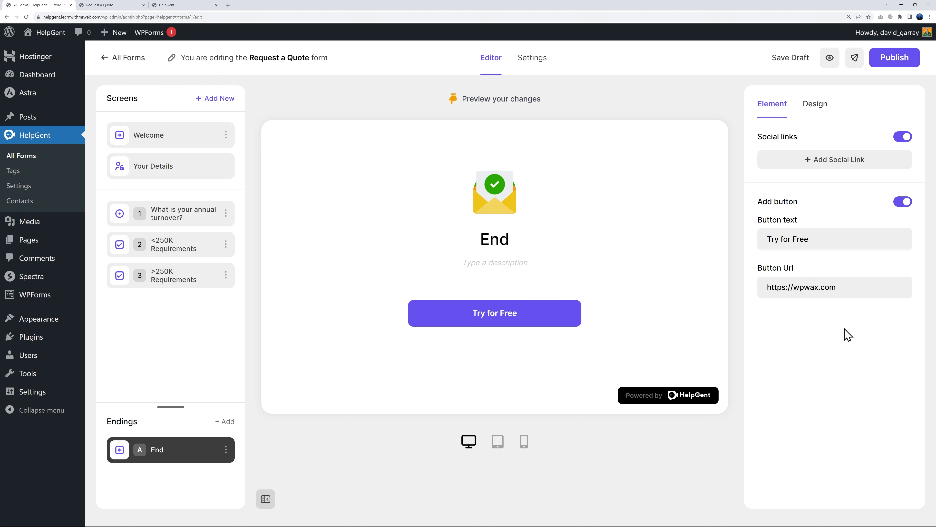
Add Facebook and Twitter social links, each with '#' as the URL
left_click(838, 162)
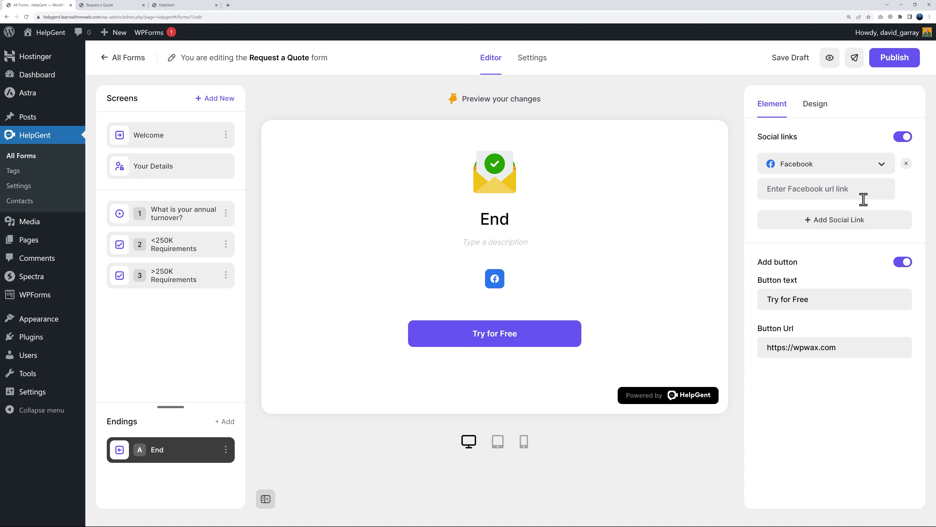
left_click(875, 165)
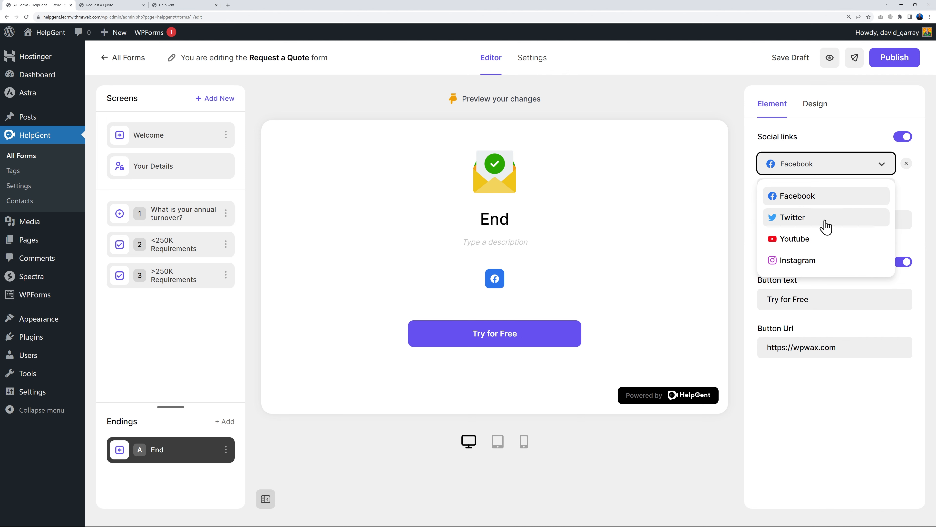
left_click(921, 191)
left_click(818, 192)
type("#")
left_click(857, 219)
left_click(871, 222)
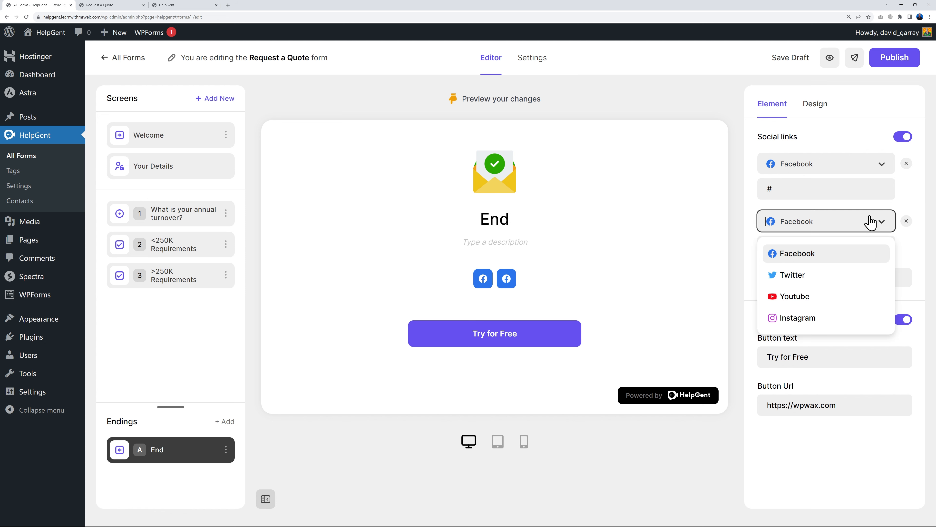
left_click(782, 274)
left_click(844, 247)
type("#")
Add a Youtube social link with '#' as its URL
left_click(863, 279)
left_click(864, 282)
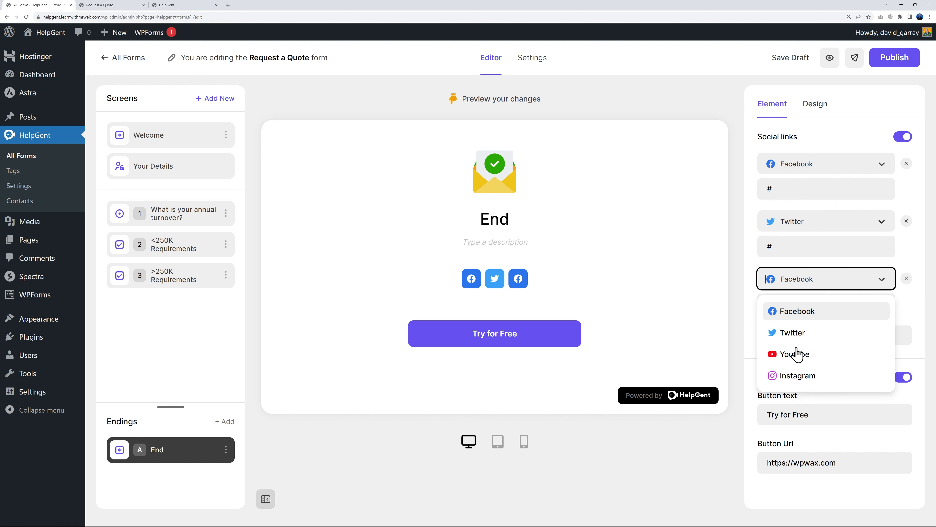
left_click(796, 354)
left_click(808, 306)
type("#")
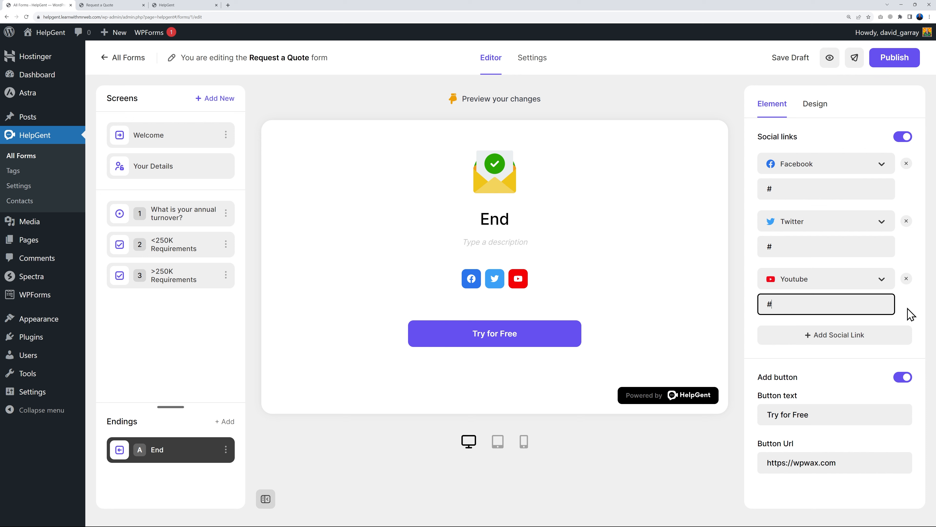
left_click(907, 316)
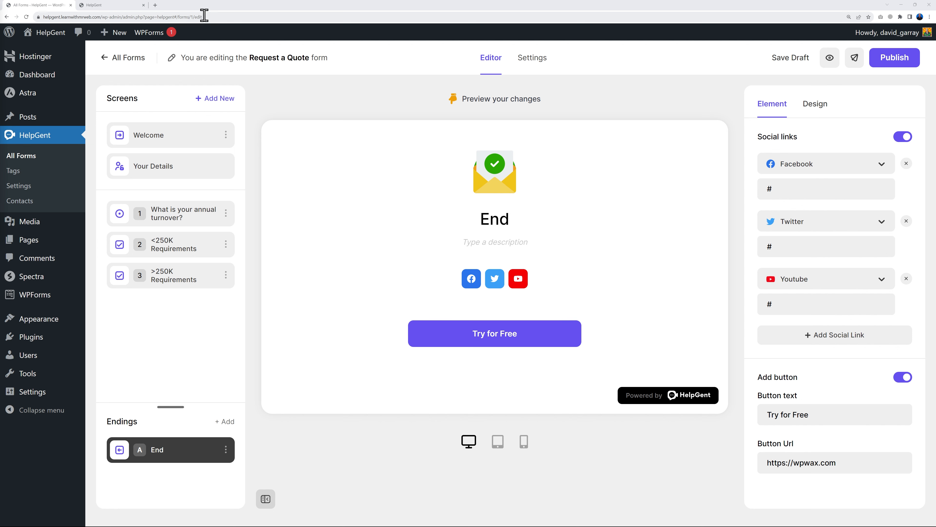
Leave the live page and return to the Request a Quote form editor's Settings tab
left_click(115, 5)
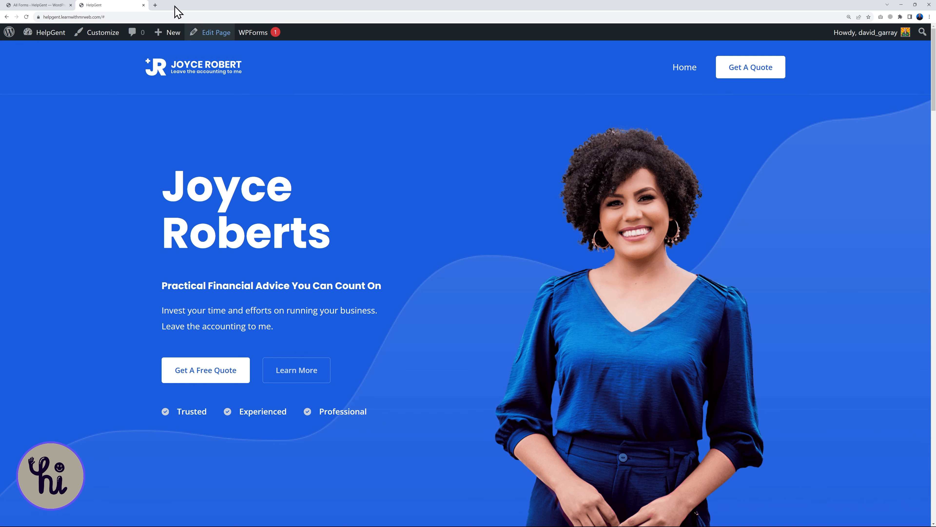
left_click(30, 8)
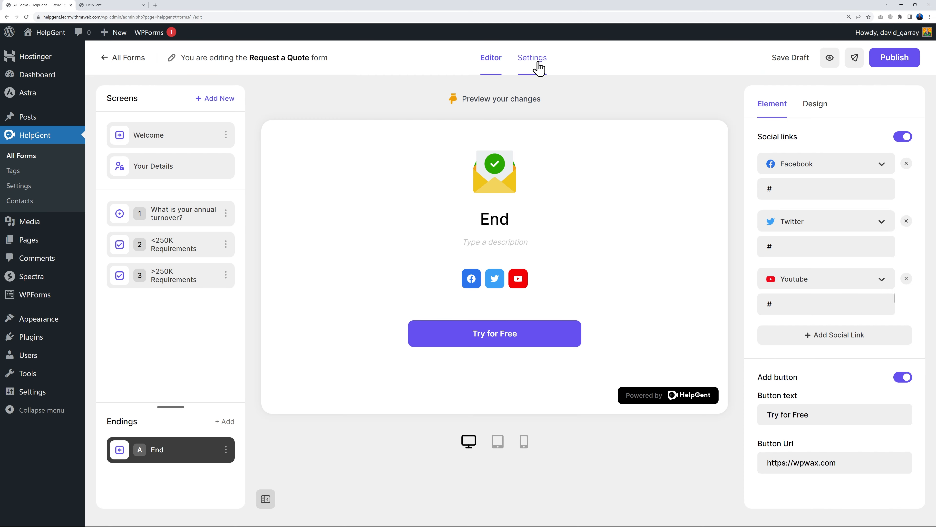
left_click(535, 61)
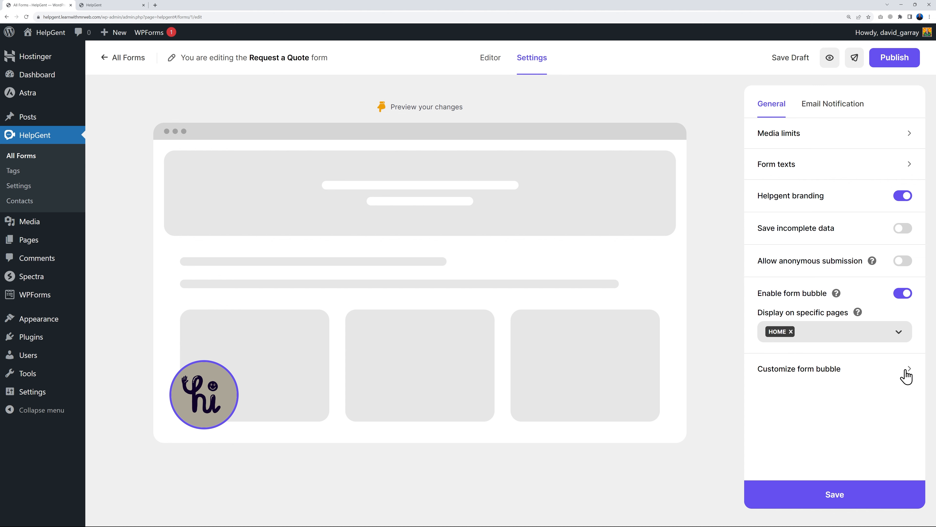
Try rectangle and portrait bubble shapes and the border, then place a round bubble bottom-right
left_click(908, 376)
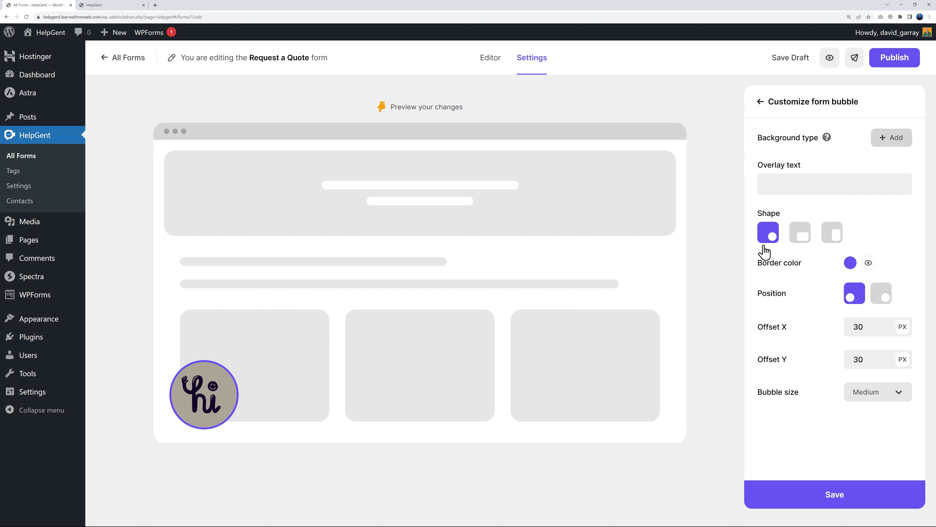
left_click(803, 238)
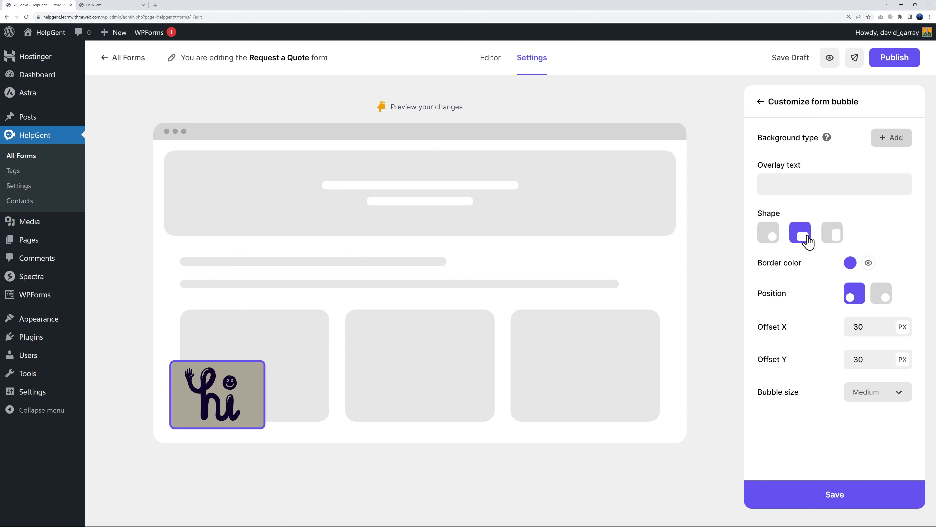
left_click(831, 239)
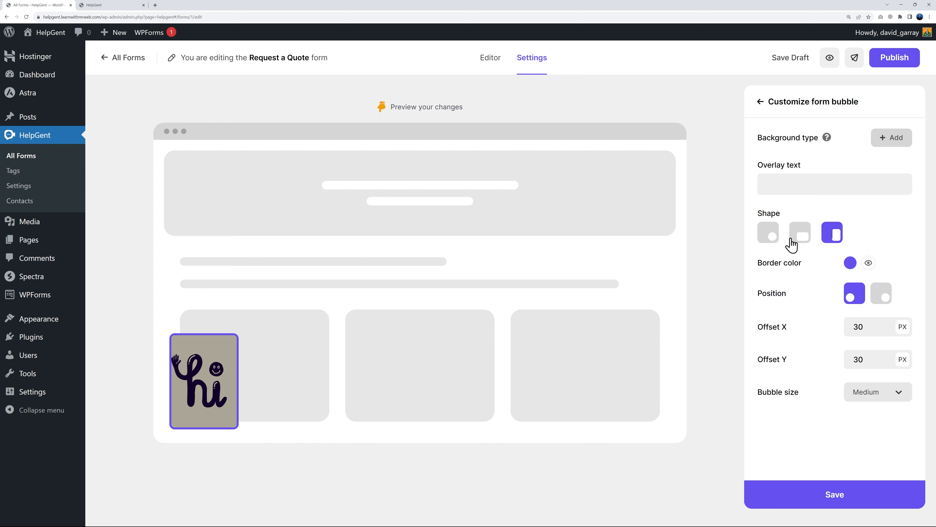
left_click(803, 240)
left_click(830, 239)
left_click(868, 263)
left_click(869, 264)
left_click(879, 297)
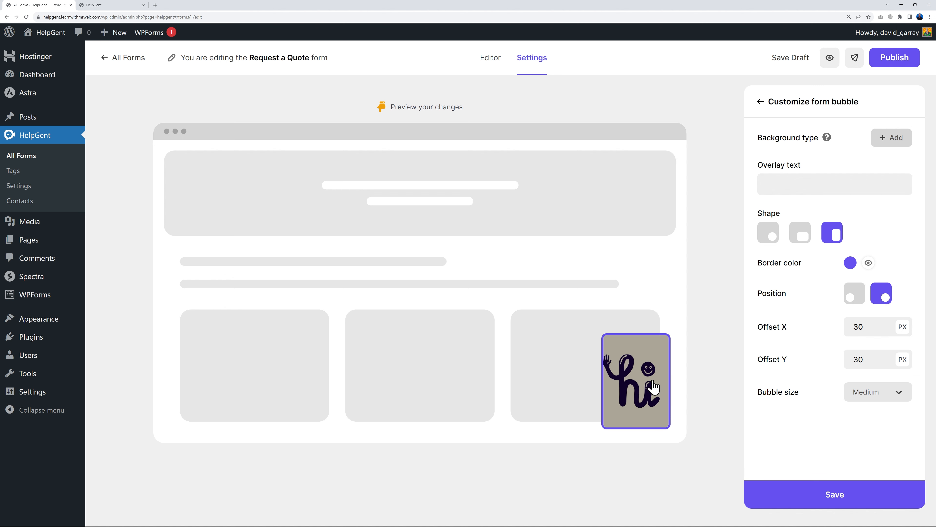
left_click(768, 232)
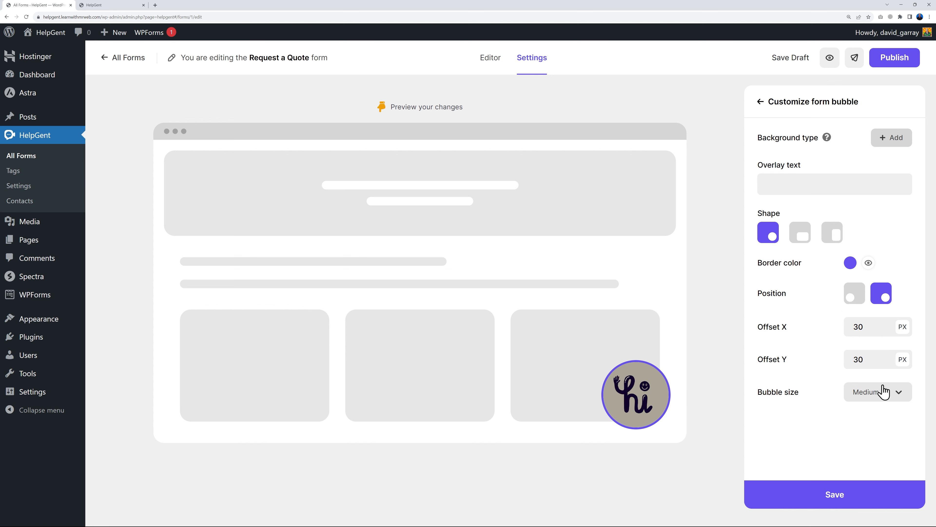
Set the bubble size to Medium after trying Small and Large, and save the bubble settings
left_click(891, 394)
left_click(888, 327)
left_click(888, 394)
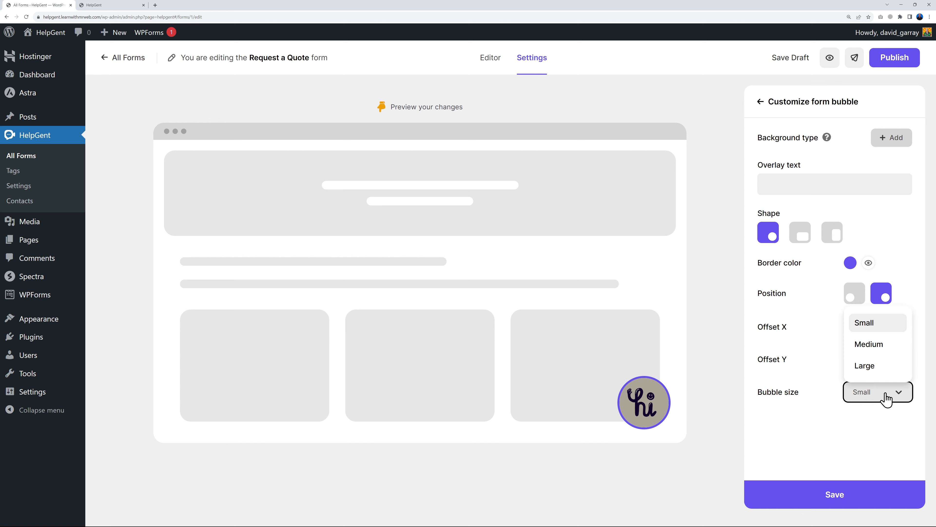
left_click(880, 367)
left_click(894, 396)
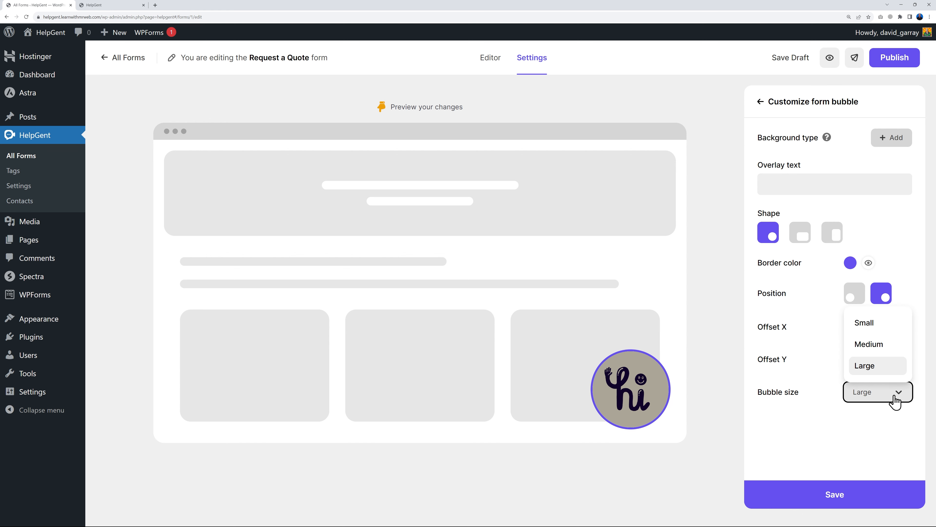
left_click(877, 347)
left_click(840, 500)
left_click(767, 105)
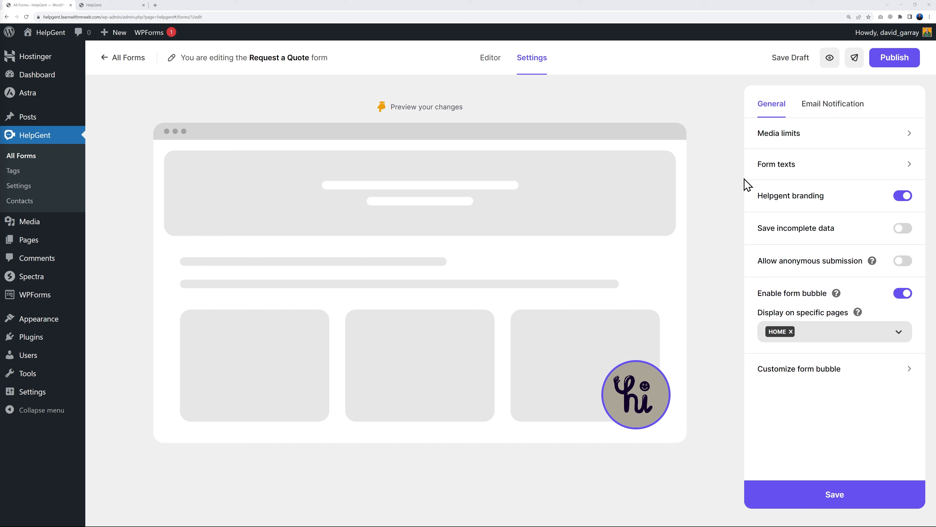
Leave HelpGent branding on, enable Save incomplete data, and switch to the All Forms list
left_click(901, 199)
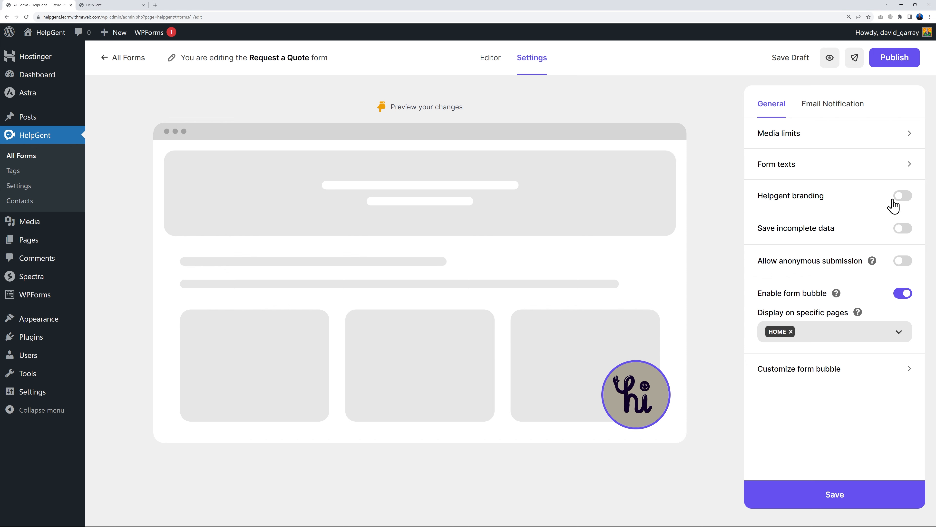
left_click(907, 201)
left_click(902, 230)
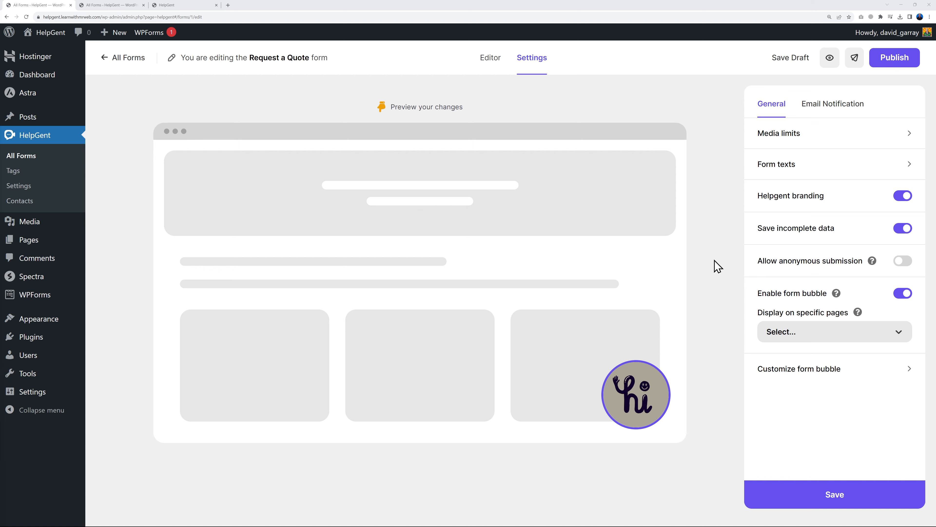
left_click(122, 7)
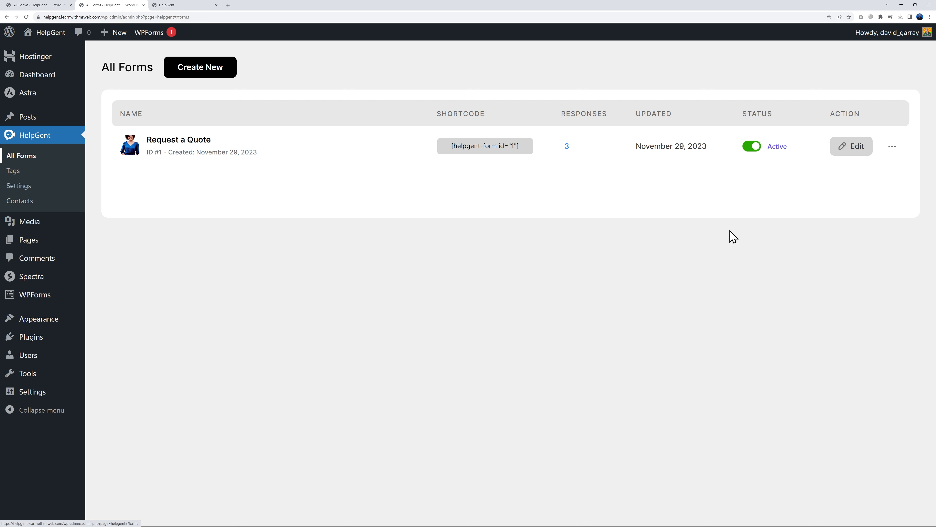
Filter Request a Quote's responses to Incomplete, then go back to the form's settings tab
left_click(893, 148)
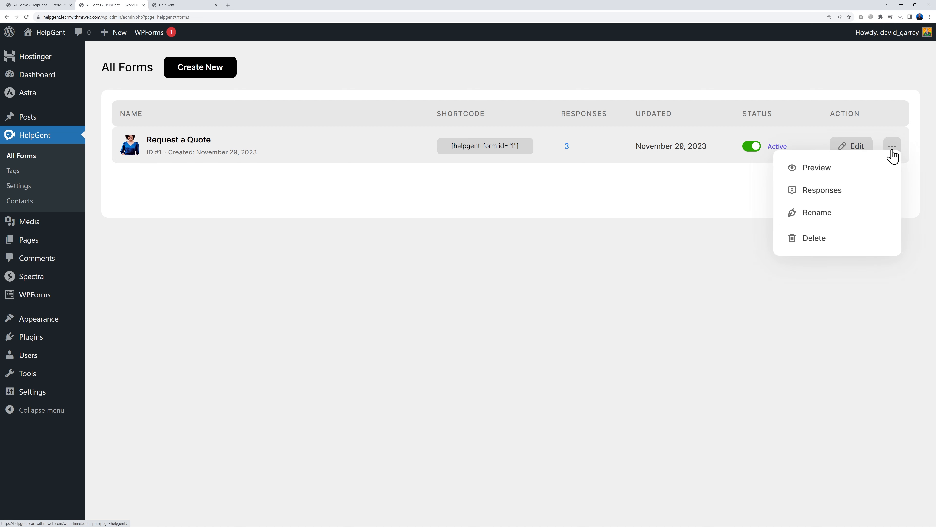
left_click(841, 194)
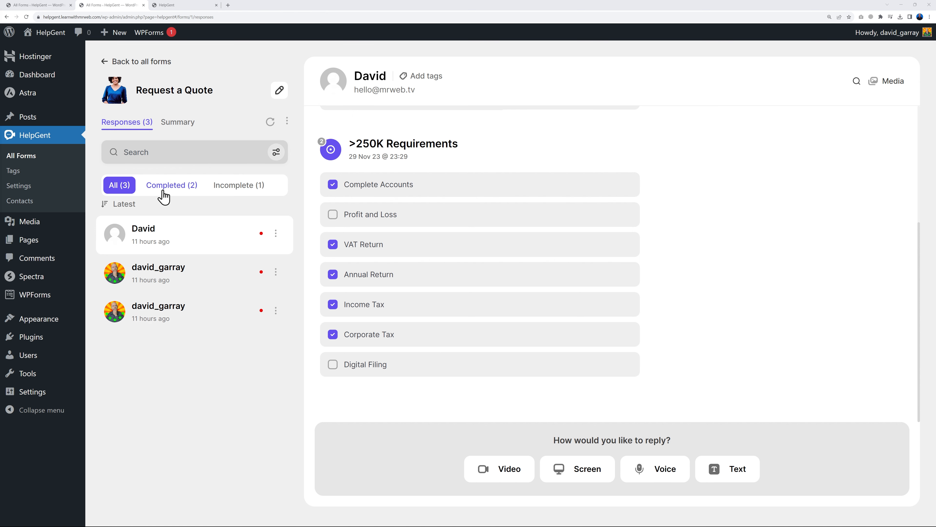
left_click(232, 191)
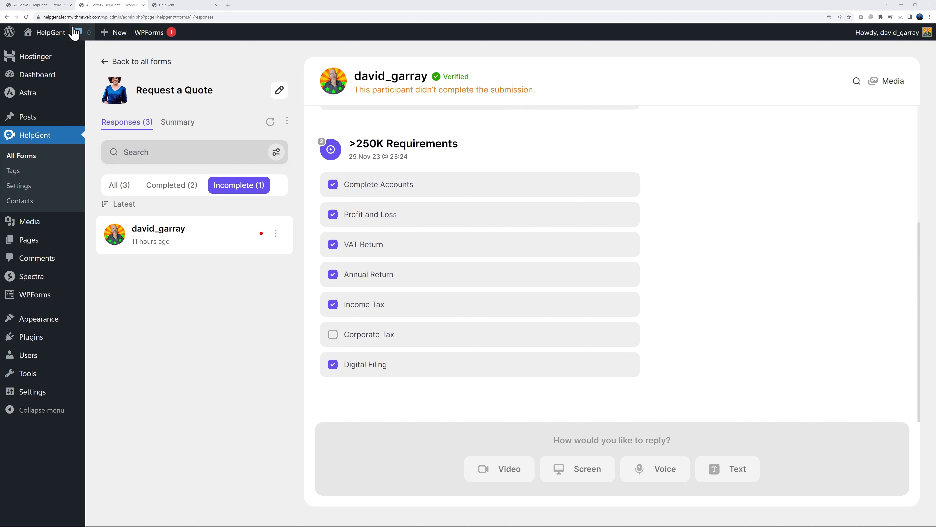
left_click(33, 6)
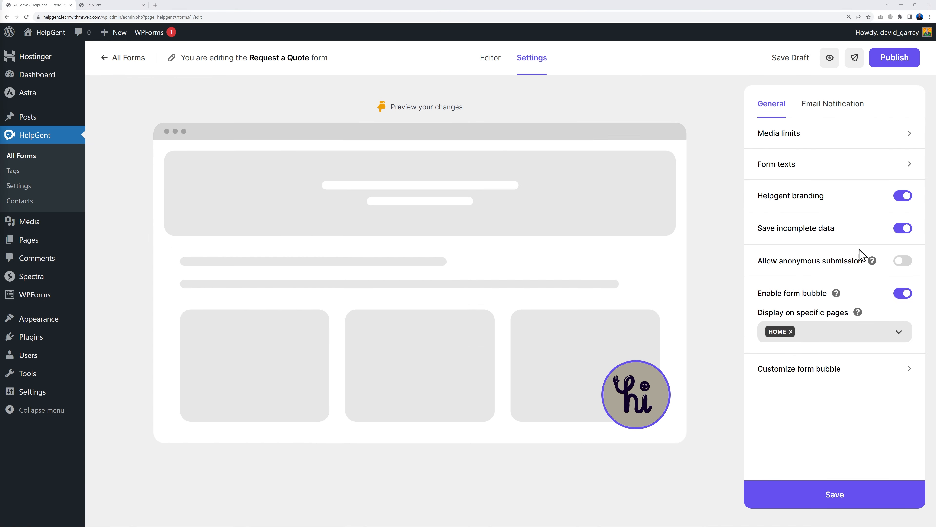
left_click(903, 262)
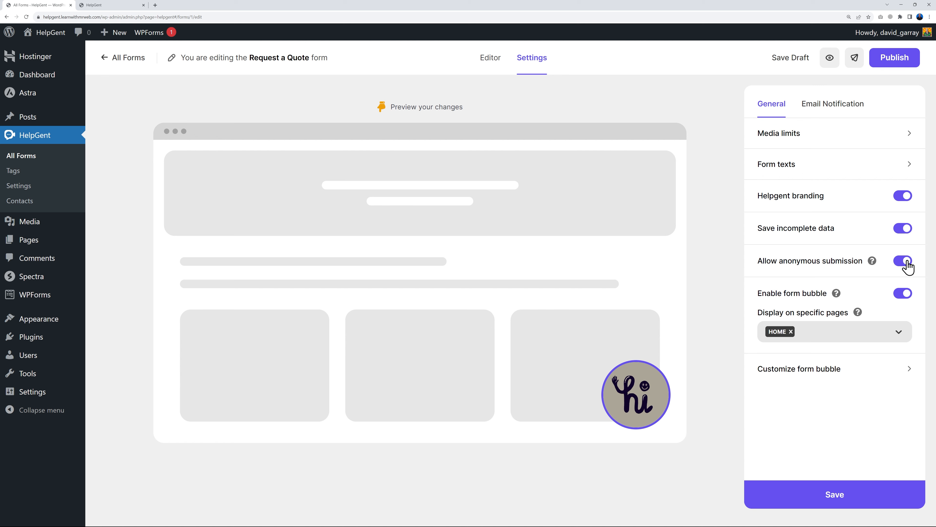
left_click(904, 263)
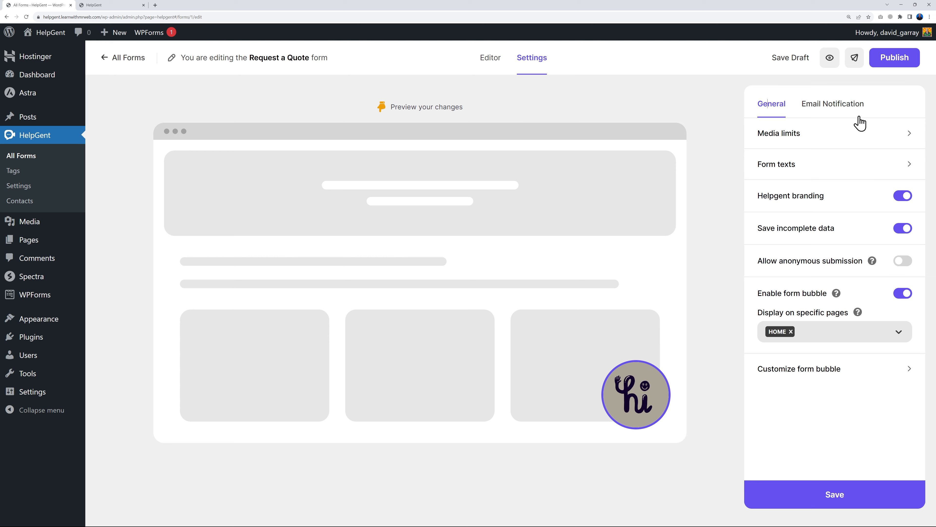
Scroll through the submission email's content in the Email Notification settings
left_click(847, 107)
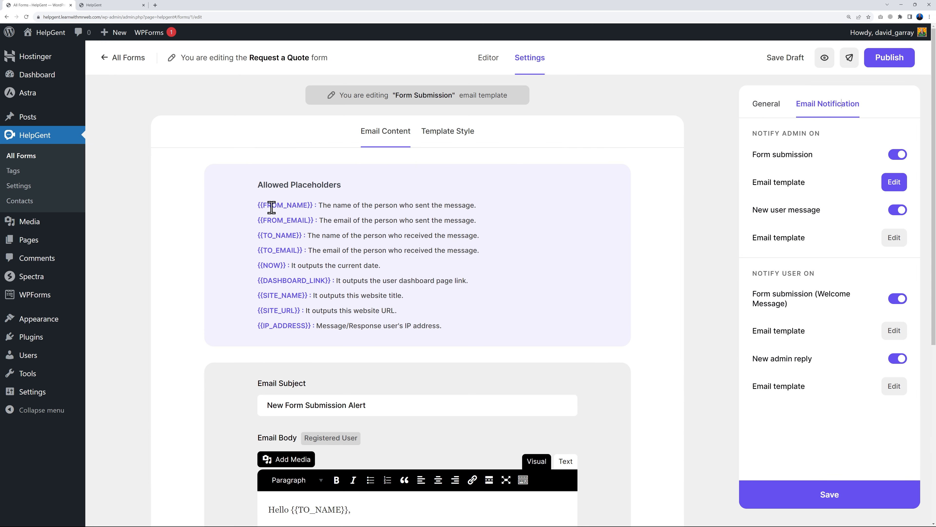
scroll(656, 335, "down", 6)
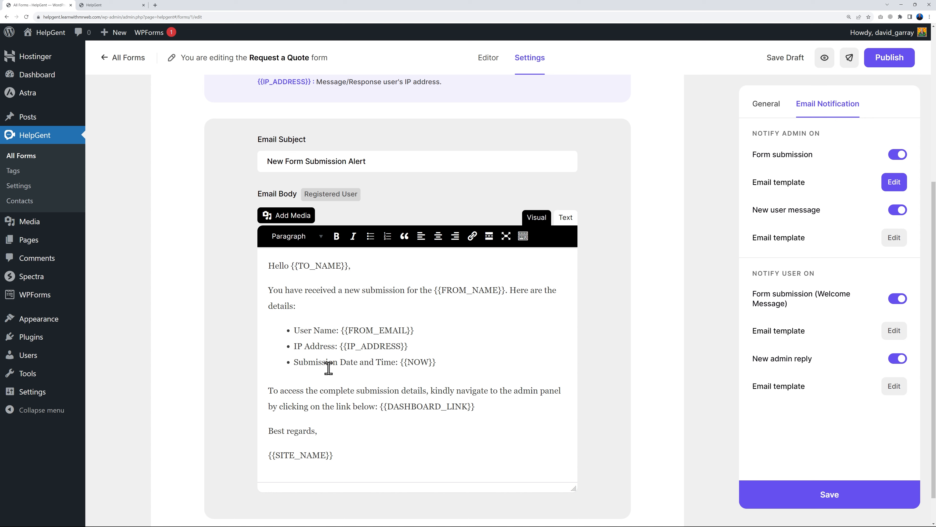
scroll(597, 374, "up", 5)
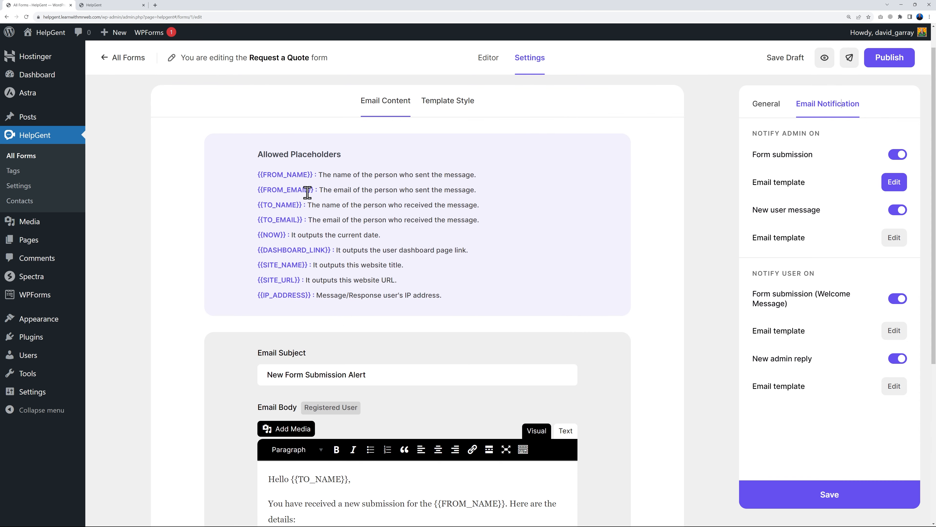
scroll(447, 403, "down", 4)
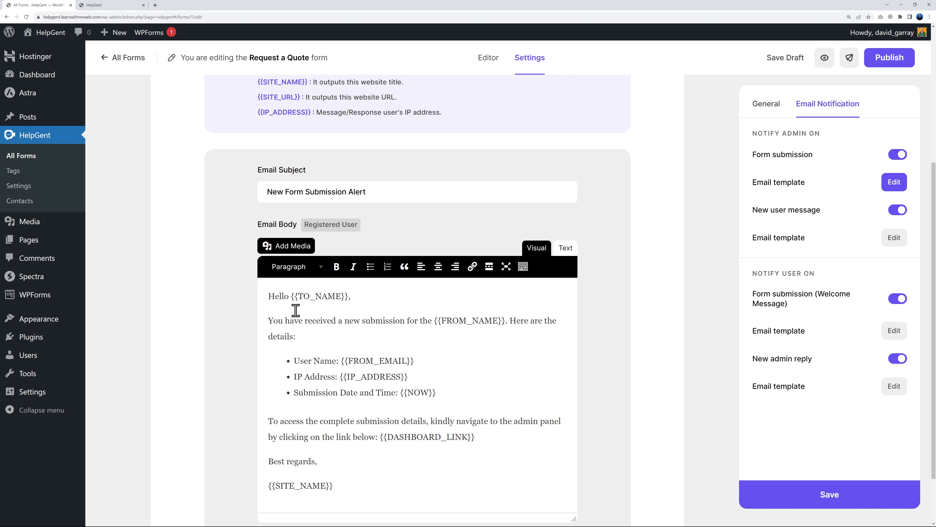
scroll(360, 377, "down", 1)
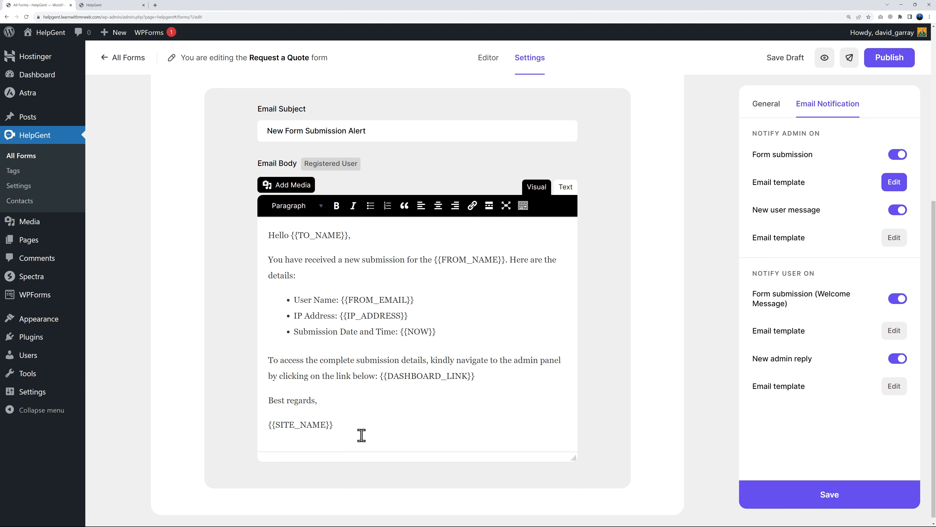
scroll(452, 432, "up", 2)
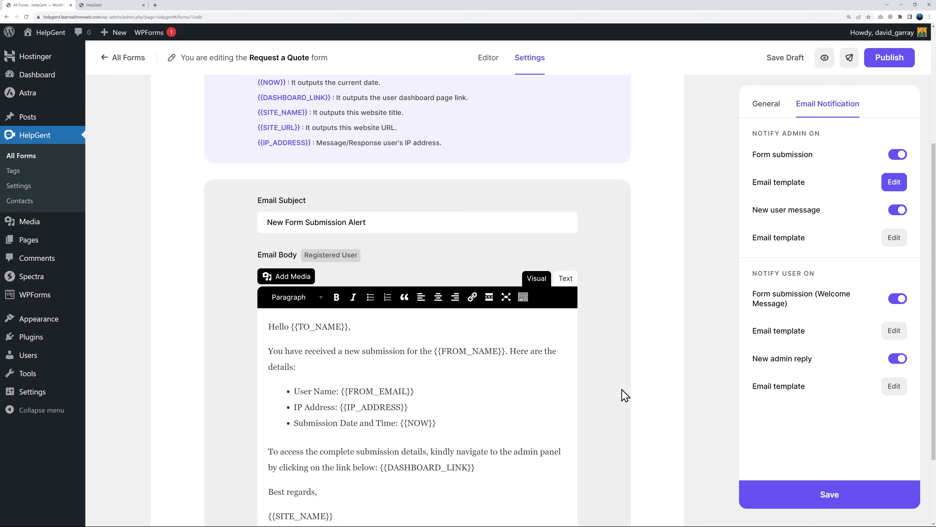
scroll(634, 393, "up", 3)
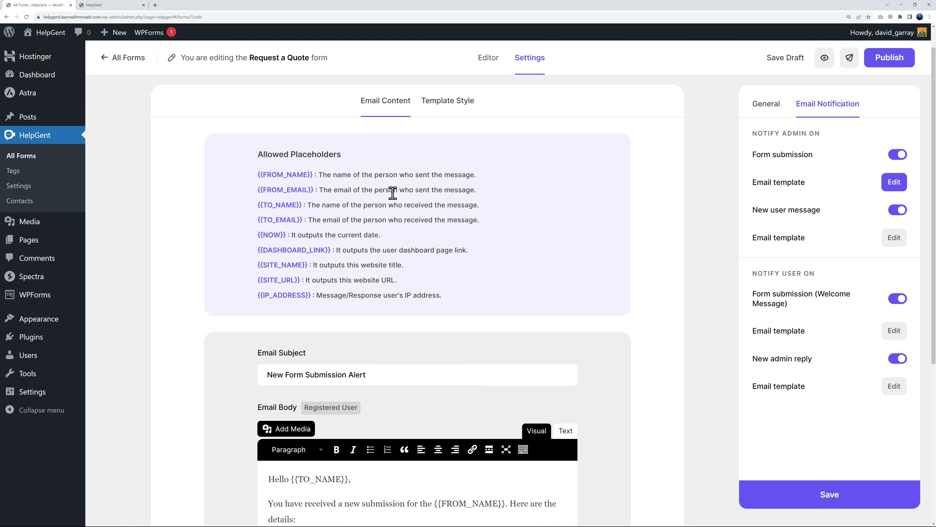
Check the email's Template Style header and footer, then publish the Request a Quote form
left_click(459, 108)
scroll(648, 313, "down", 3)
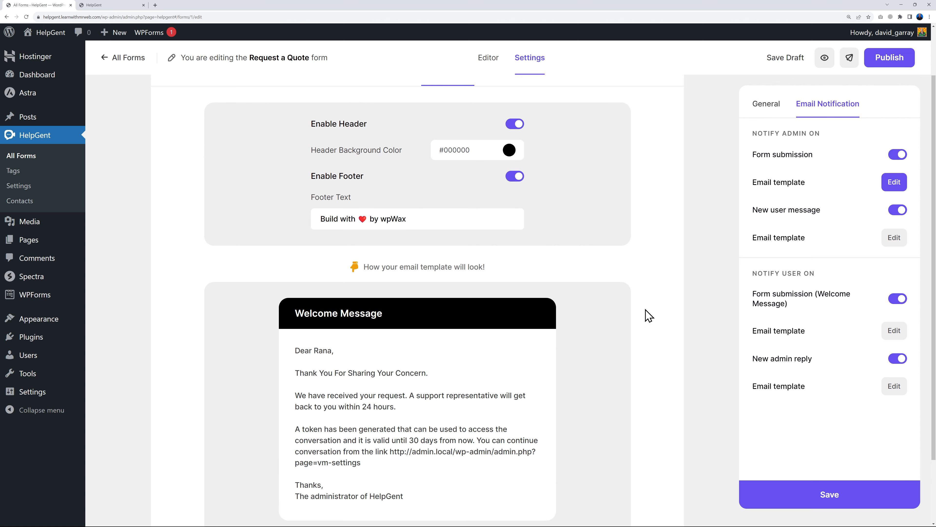
scroll(649, 315, "up", 2)
scroll(649, 315, "up", 2)
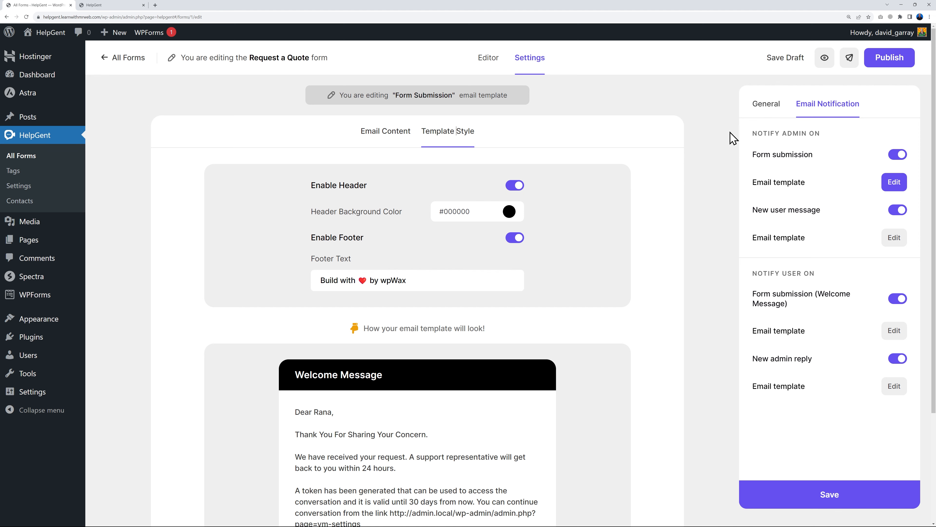
left_click(896, 64)
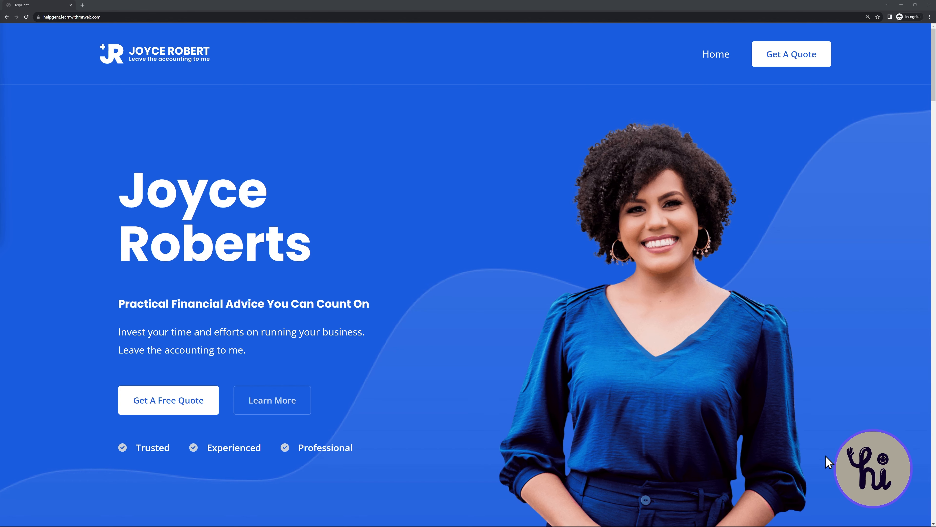
Open the quote popup and enter the test email address, name and phone number
left_click(863, 472)
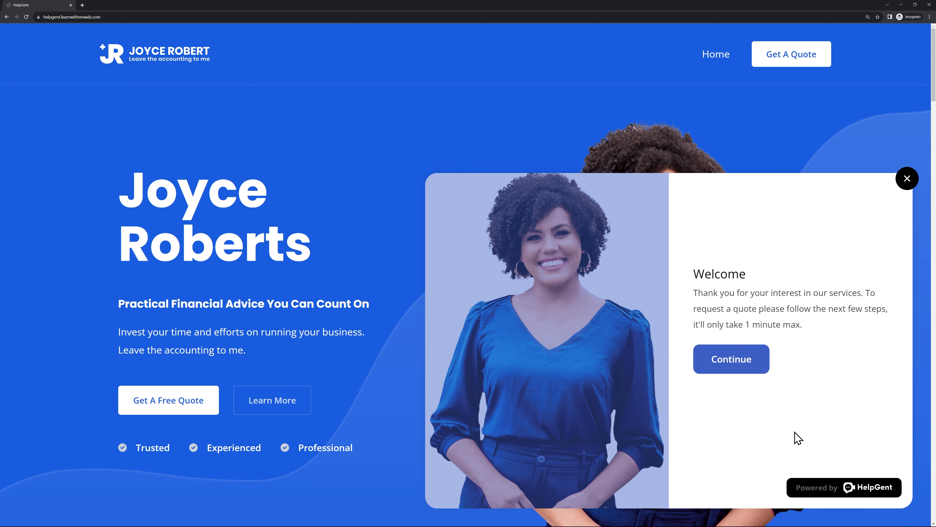
left_click(763, 369)
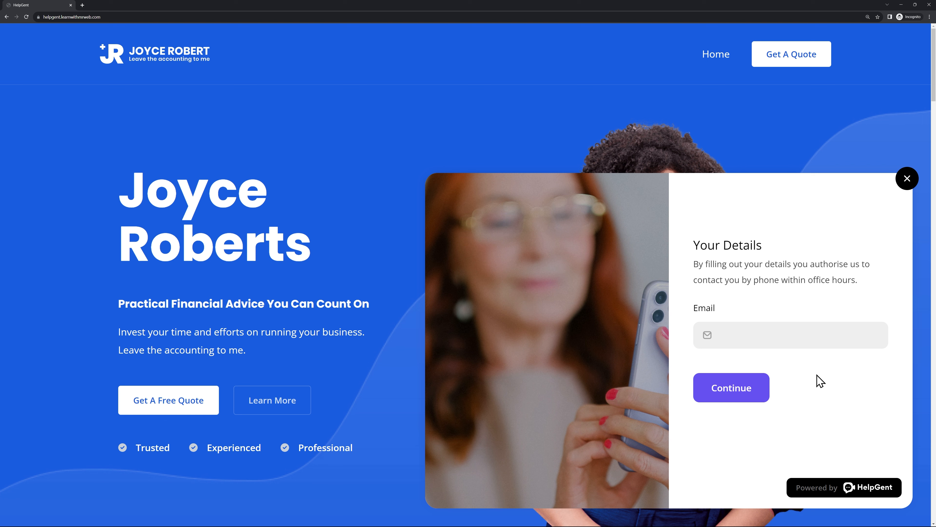
left_click(794, 337)
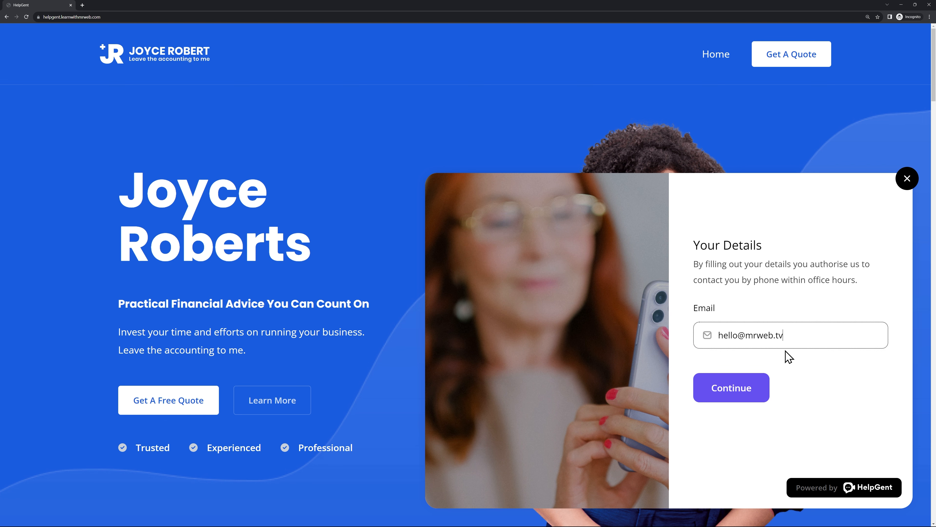
left_click(704, 386)
left_click(801, 323)
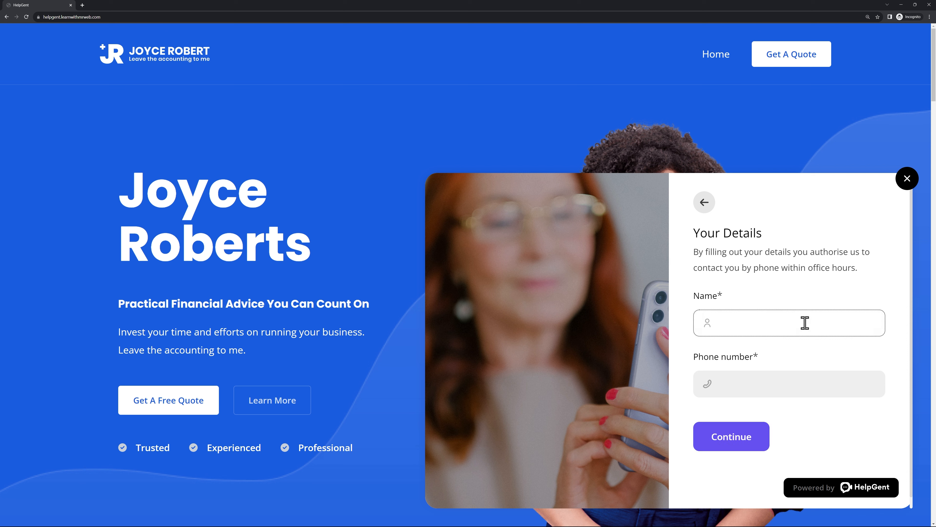
key("Tab")
type("0")
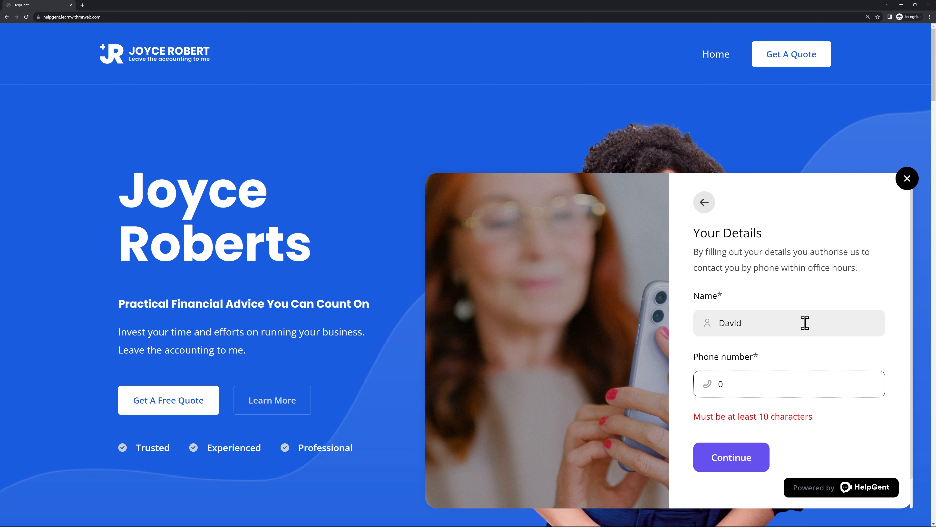
type("1 234 5678")
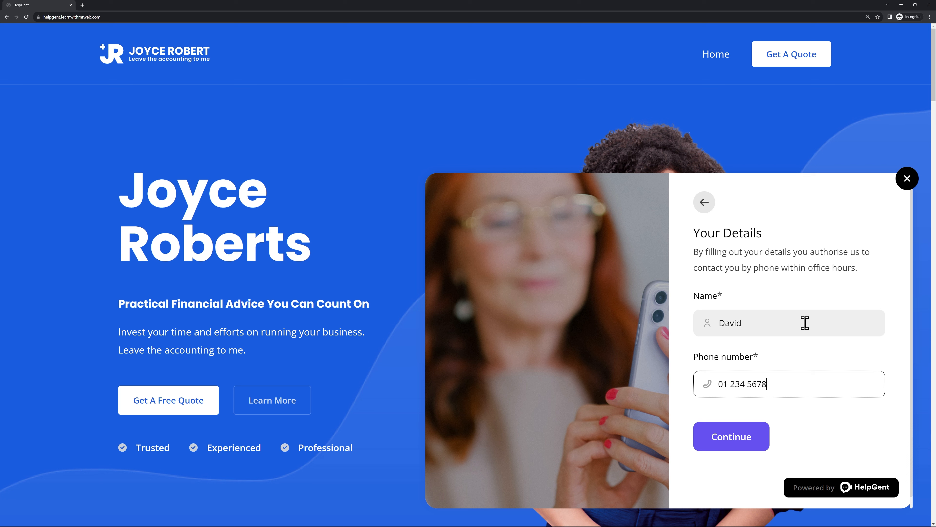
left_click(756, 441)
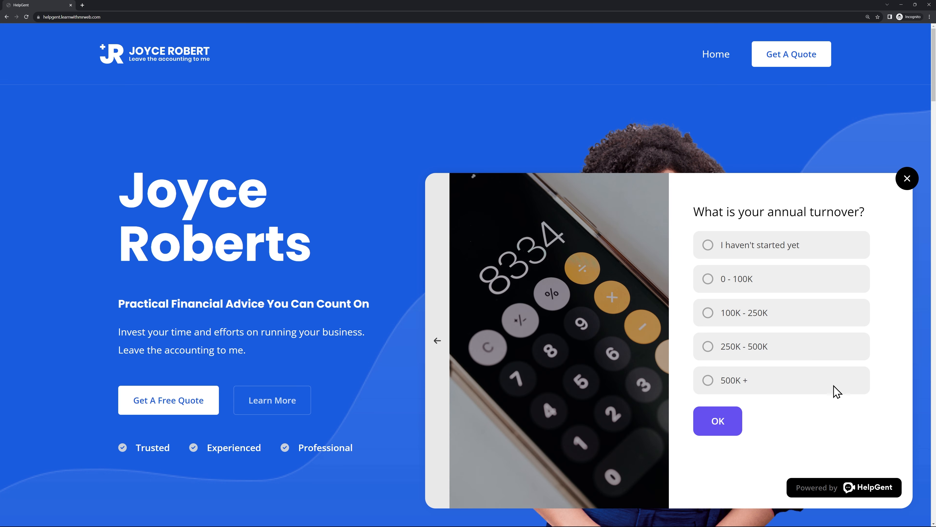
Pick 250K - 500K turnover, tick Complete Accounts, VAT, Annual, Income and Corporate Tax, and submit
left_click(710, 348)
left_click(721, 428)
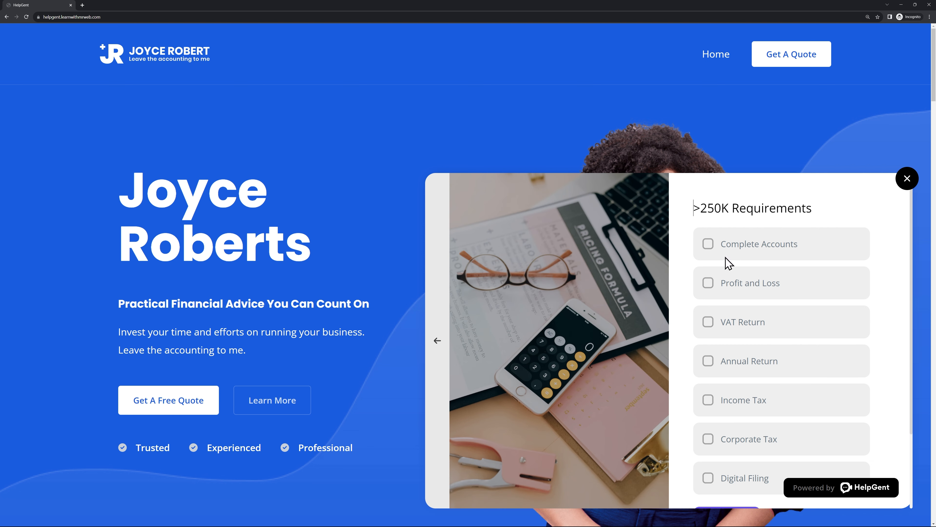
left_click(709, 245)
left_click(712, 330)
left_click(708, 362)
scroll(784, 372, "down", 2)
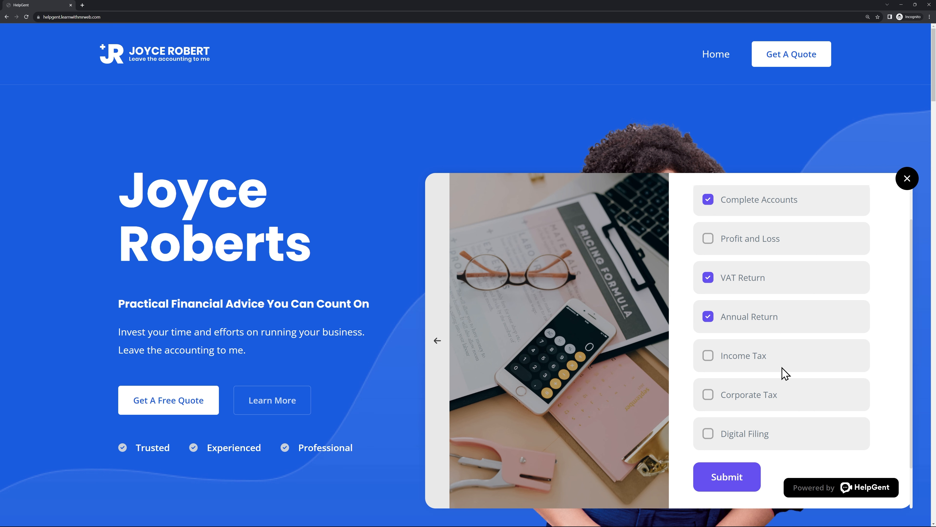
left_click(713, 340)
left_click(712, 379)
scroll(802, 416, "up", 2)
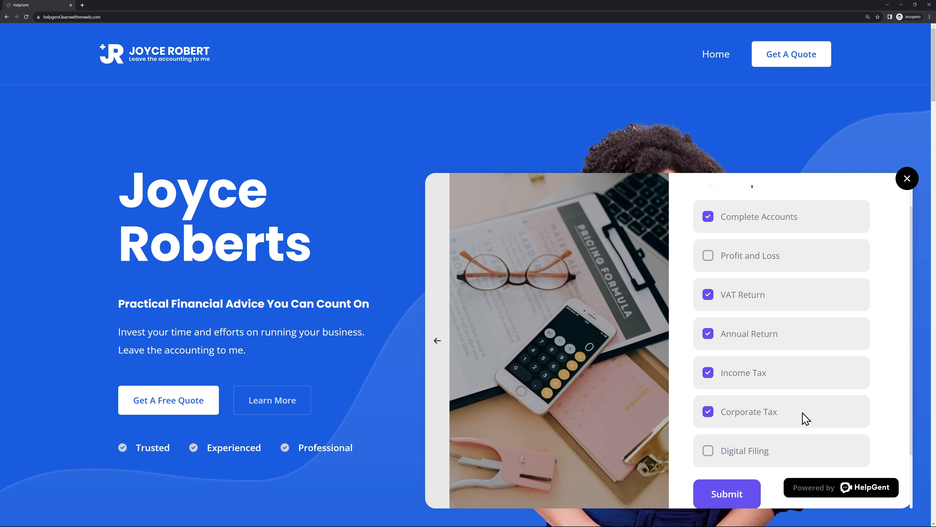
scroll(802, 416, "down", 3)
left_click(732, 437)
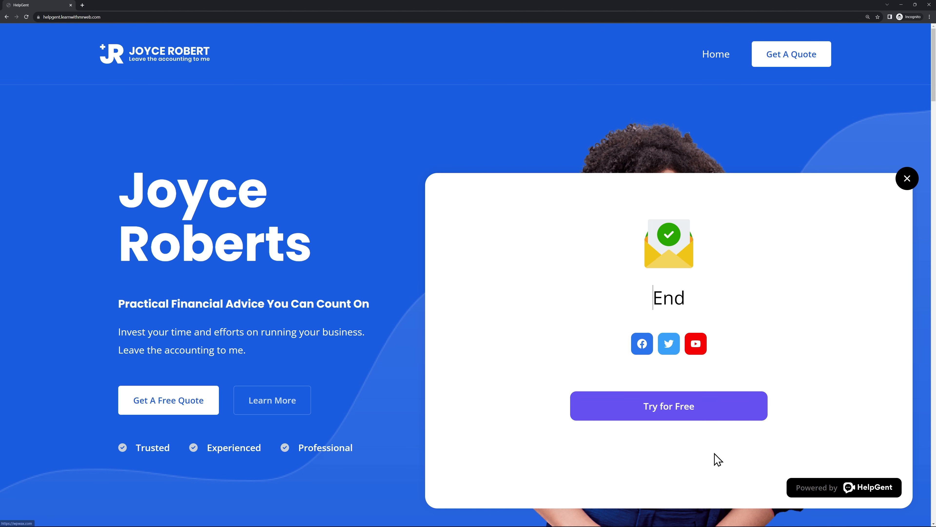
left_click(904, 184)
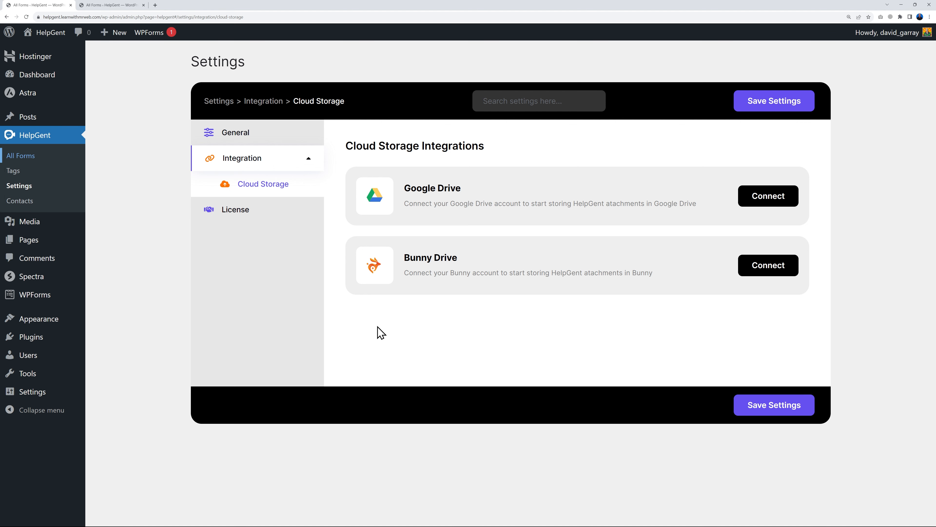
Glance at the form editor's element types, then return to the HelpGent settings
left_click(116, 5)
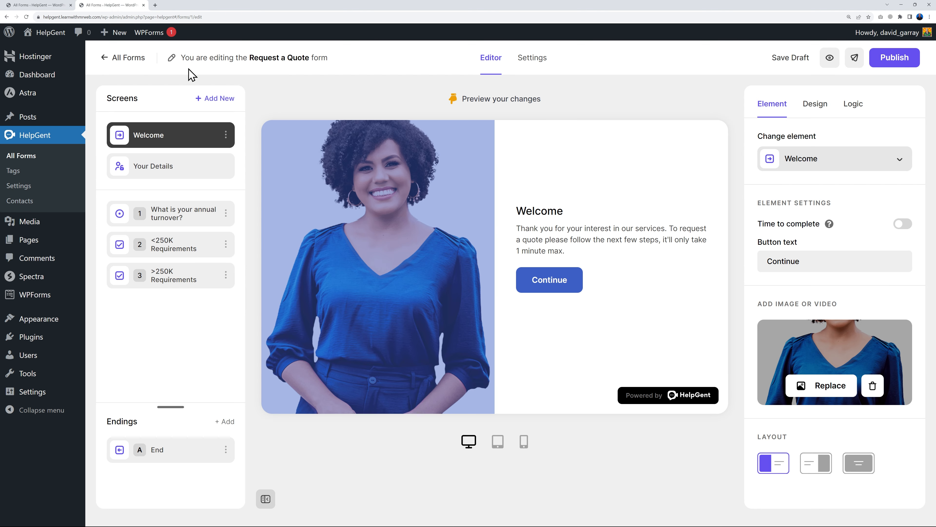
left_click(223, 99)
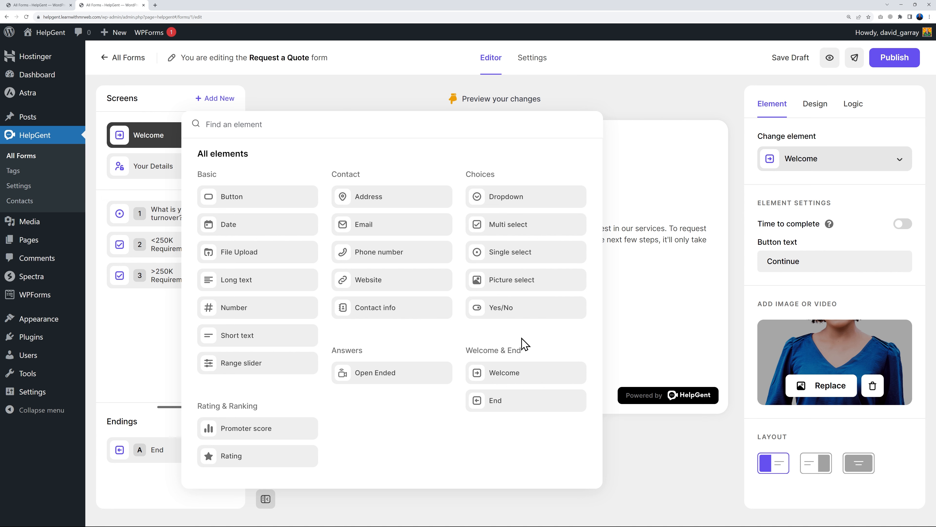
left_click(33, 5)
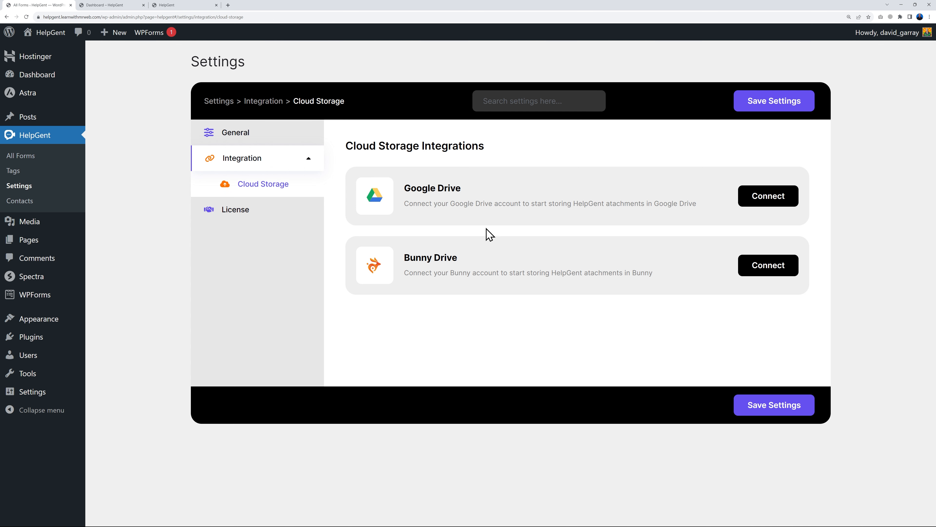
Confirm Dashboard as the User Dashboard Page in General settings, then open the Pages list
left_click(246, 136)
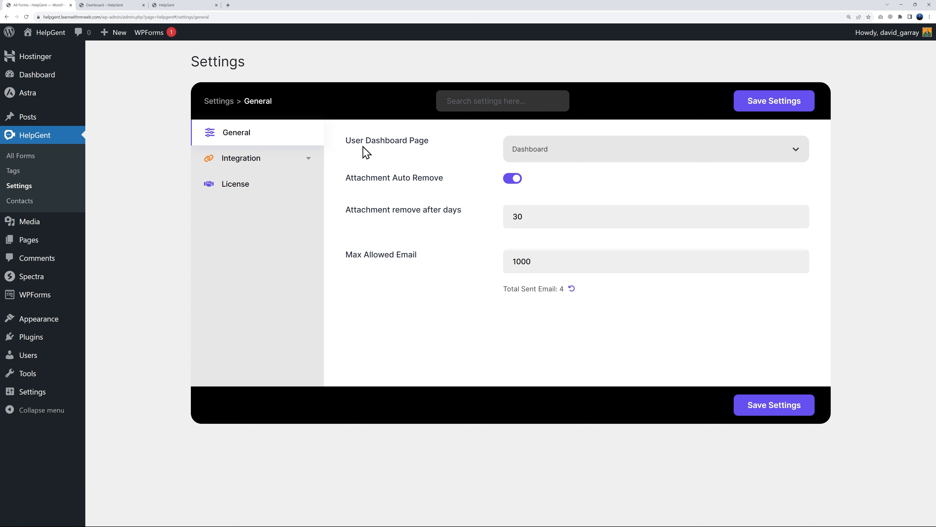
left_click(623, 150)
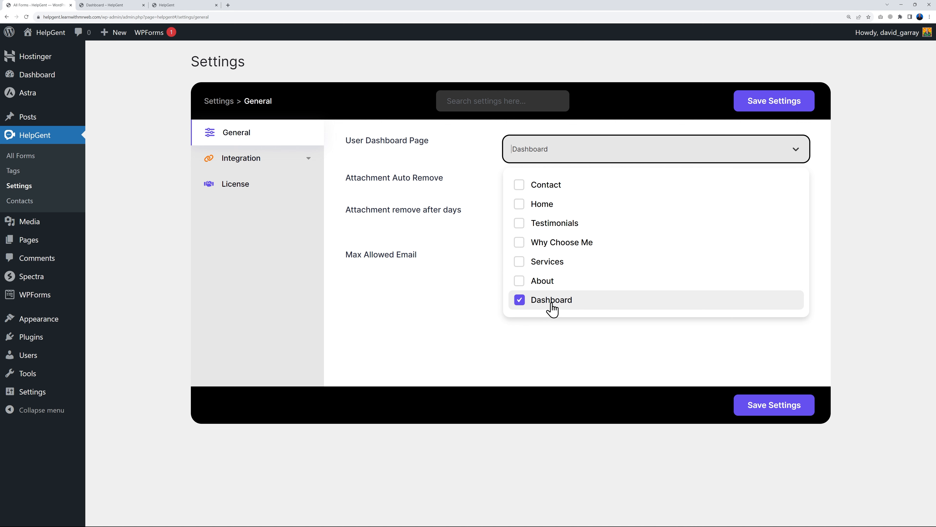
left_click(574, 353)
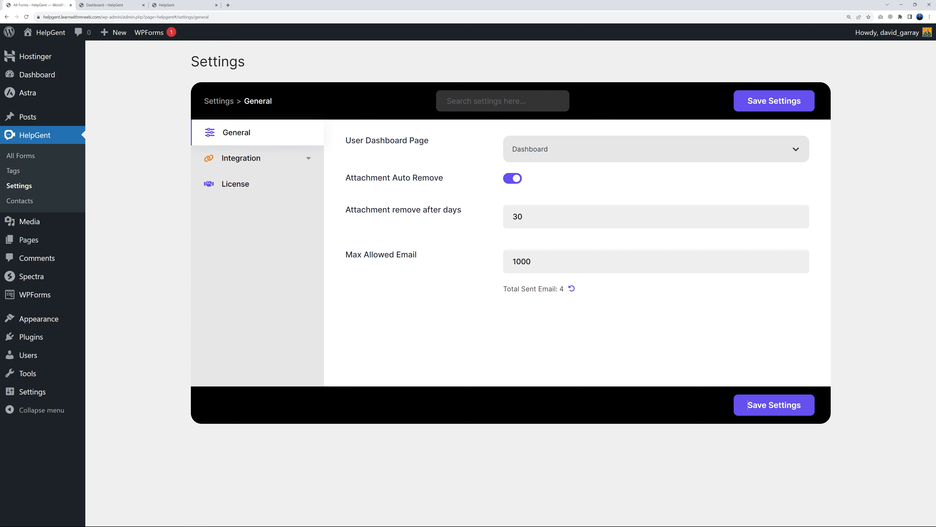
left_click(37, 240)
mouse_move(146, 208)
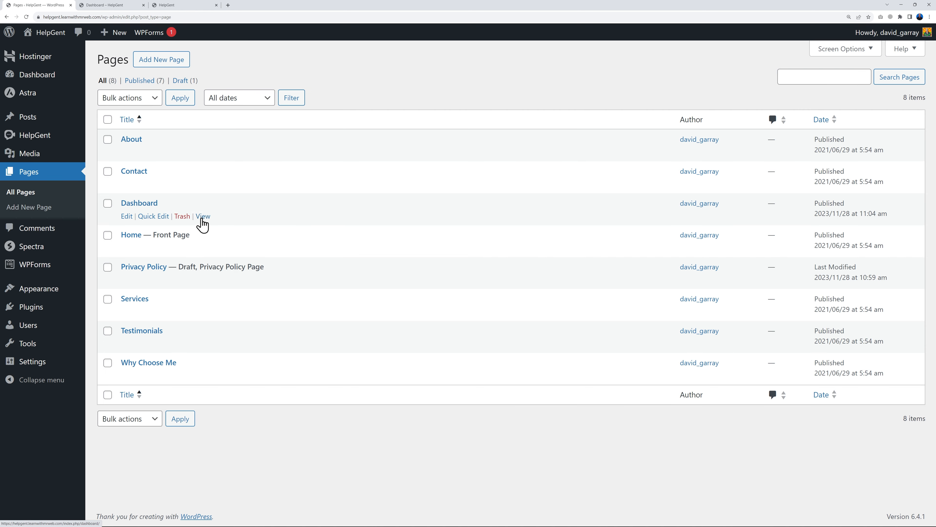
View the live Dashboard page and scroll through the quote's 250K - 500K turnover and ticked services
left_click(121, 5)
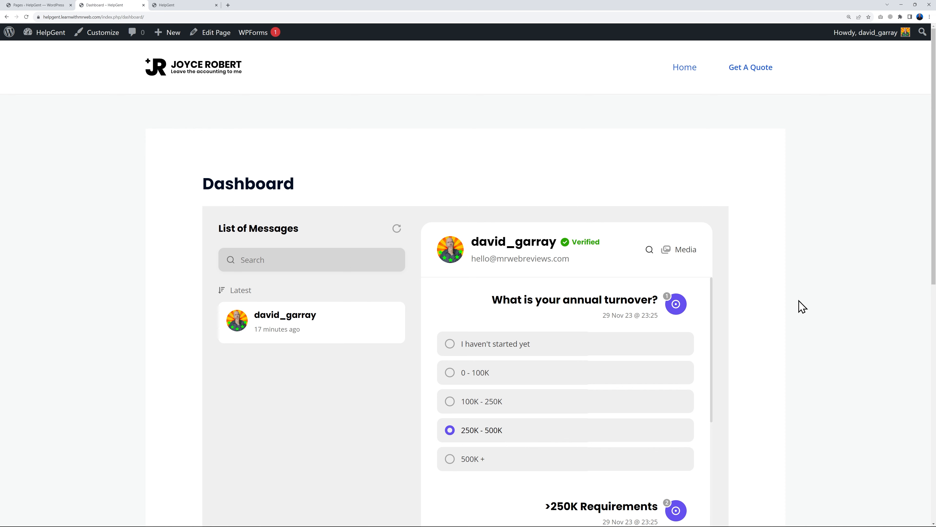
scroll(800, 307, "down", 2)
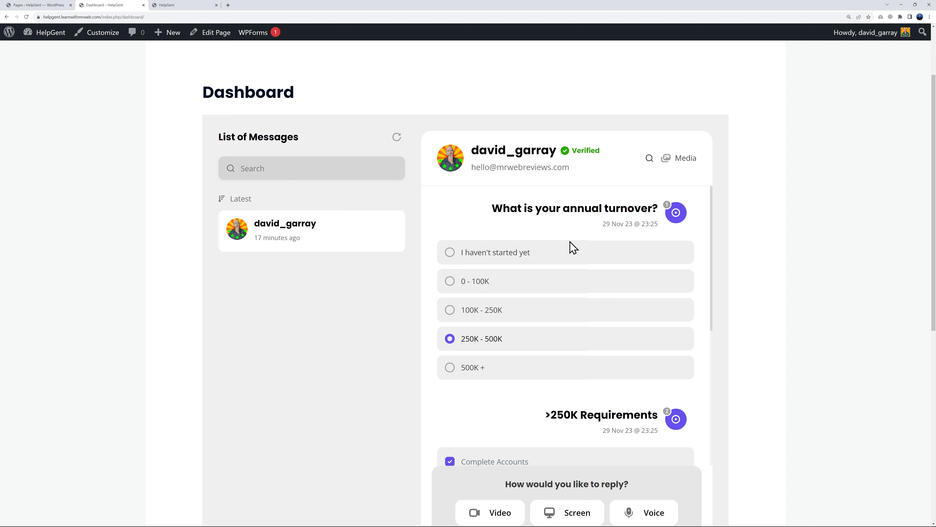
scroll(682, 342, "down", 2)
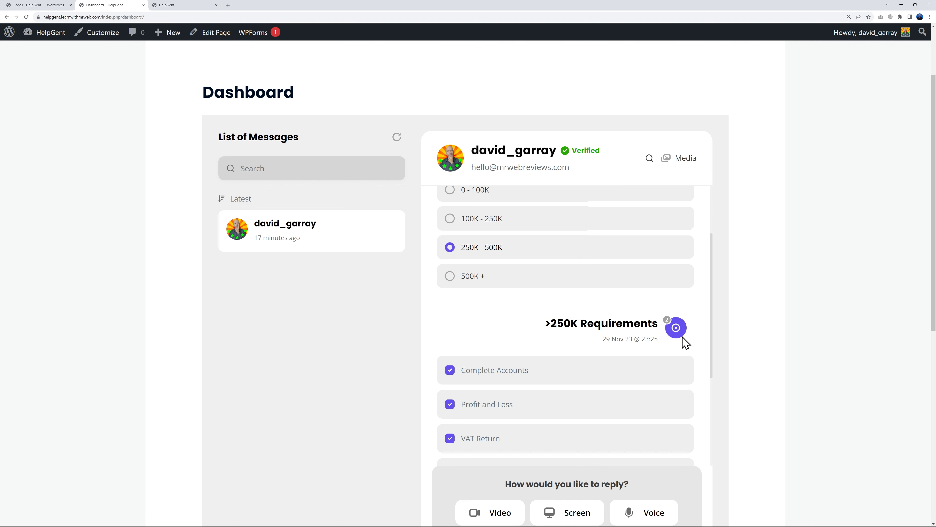
scroll(691, 341, "down", 3)
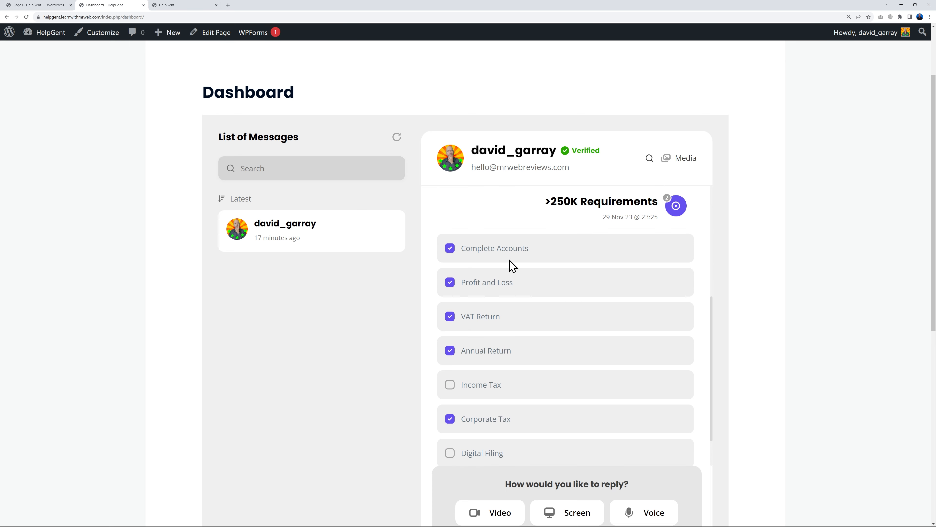
scroll(693, 369, "down", 1)
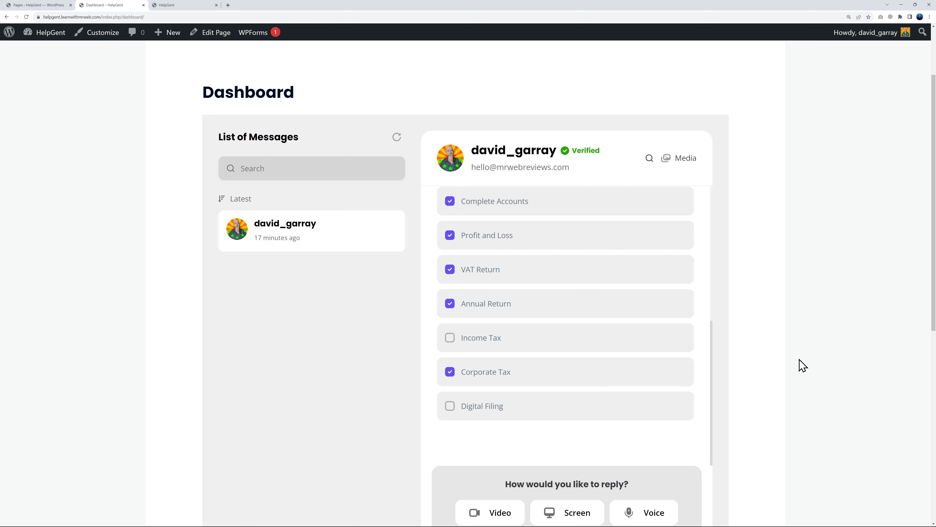
scroll(803, 365, "down", 3)
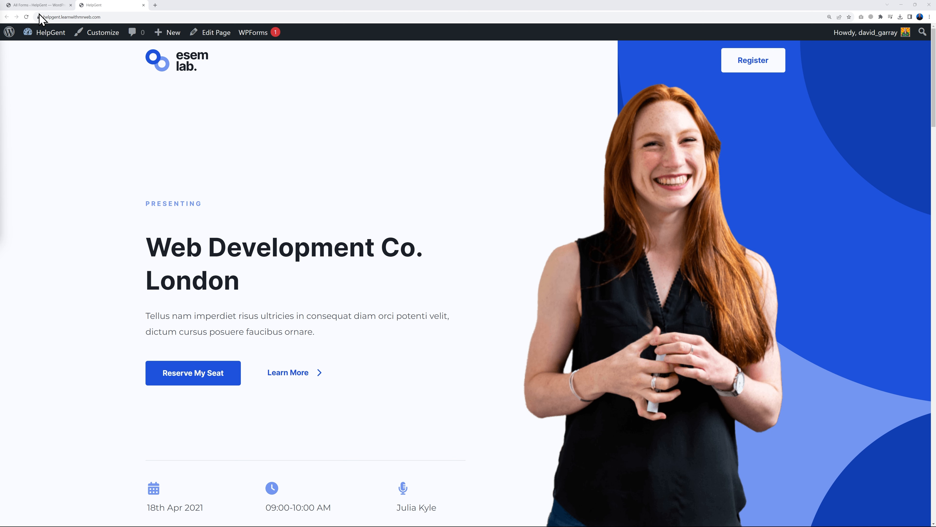
Add an Open Ended 'Support Team' screen with a photo to Web Development Company and publish
left_click(36, 5)
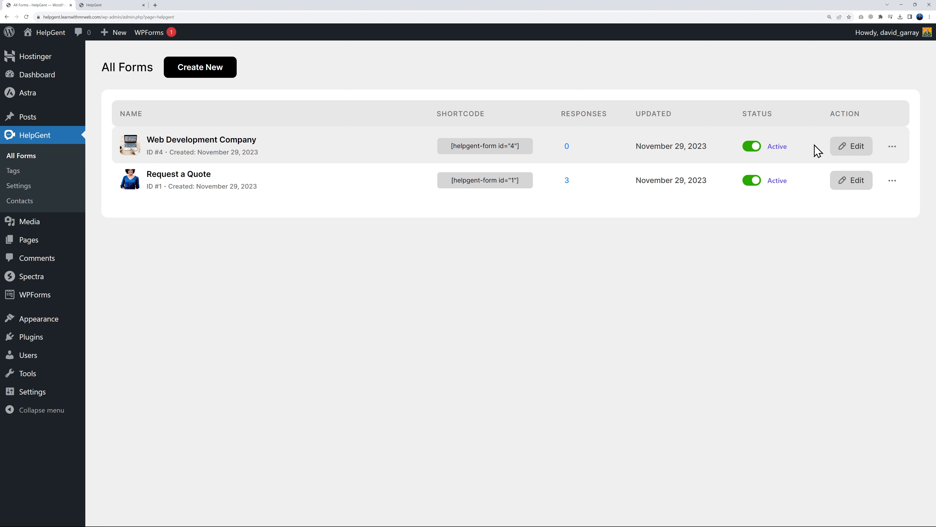
left_click(850, 147)
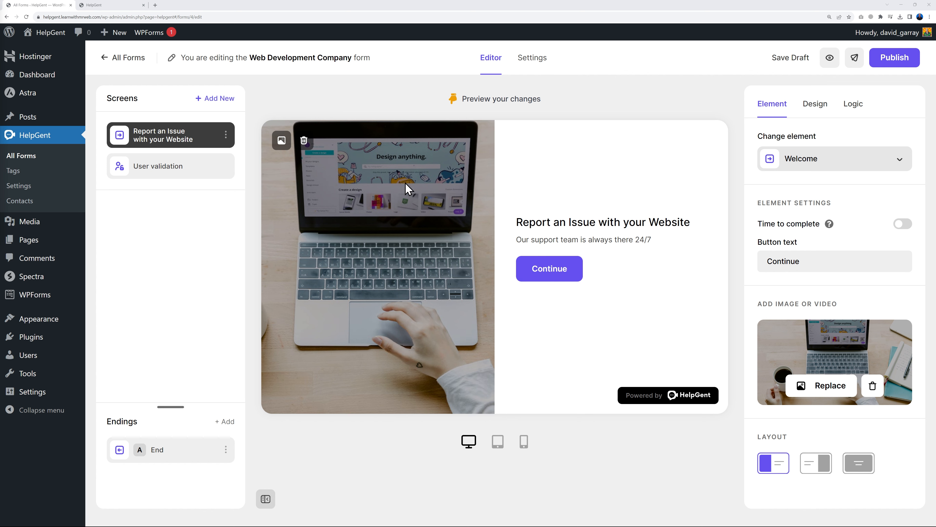
left_click(217, 100)
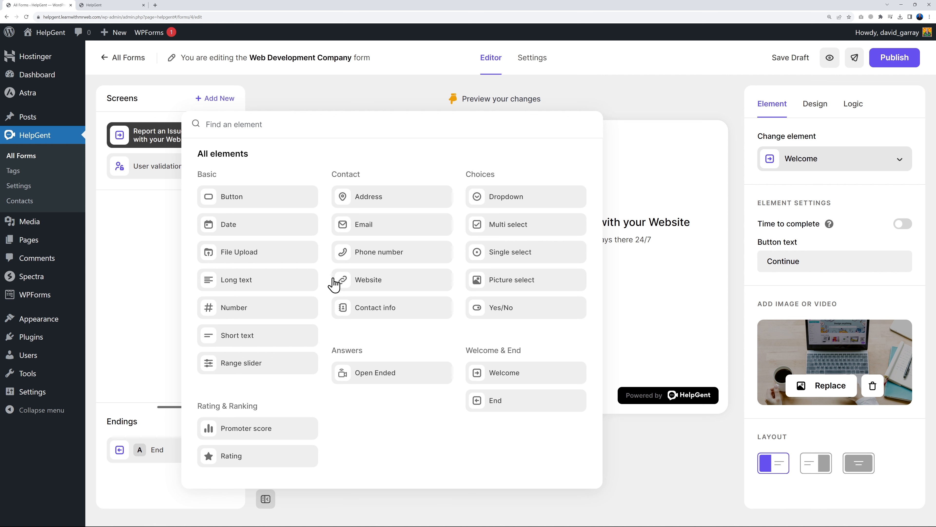
left_click(389, 384)
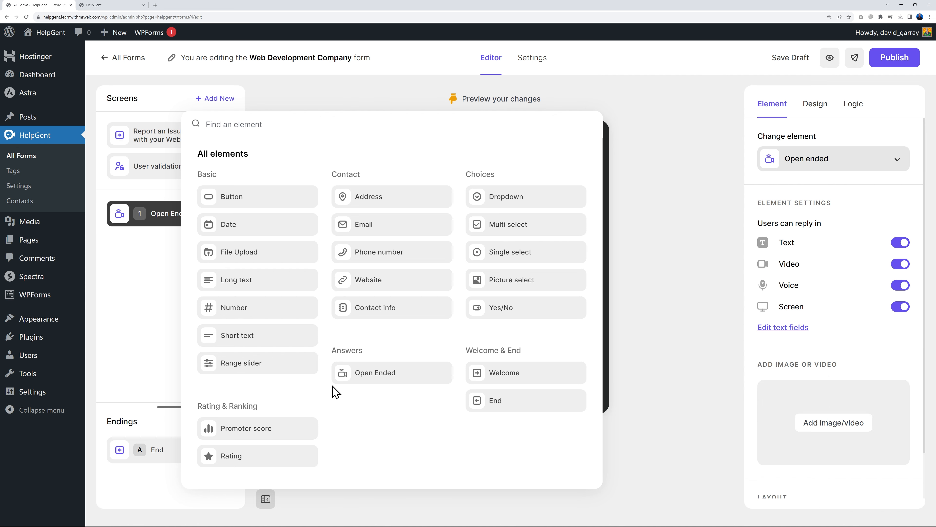
left_click(155, 338)
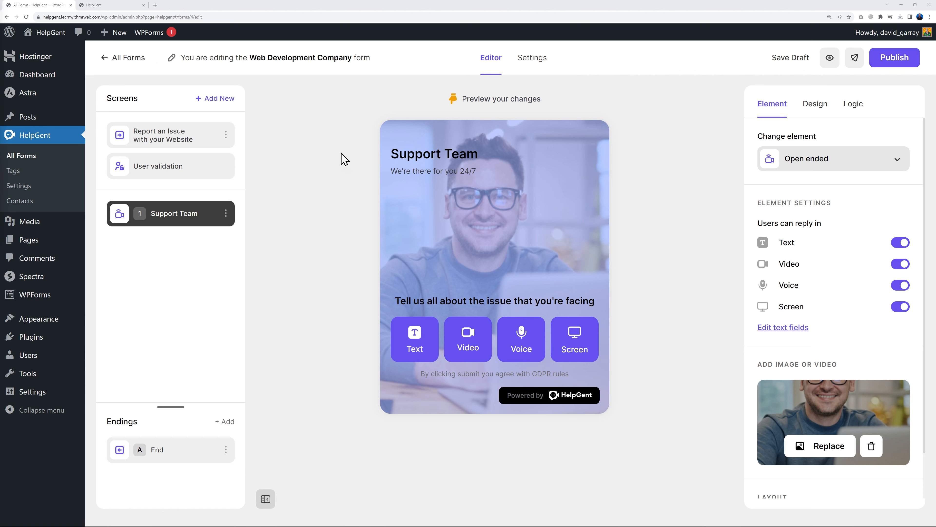
left_click(893, 58)
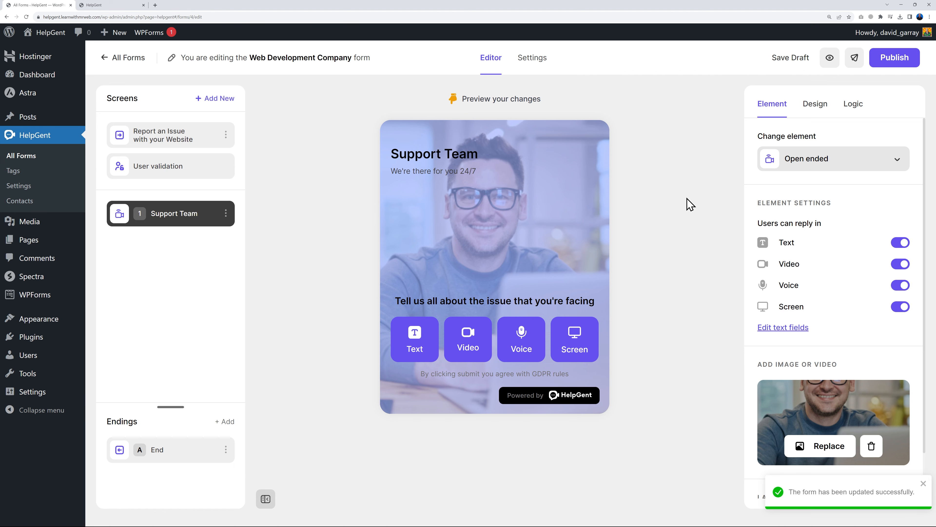
left_click(94, 5)
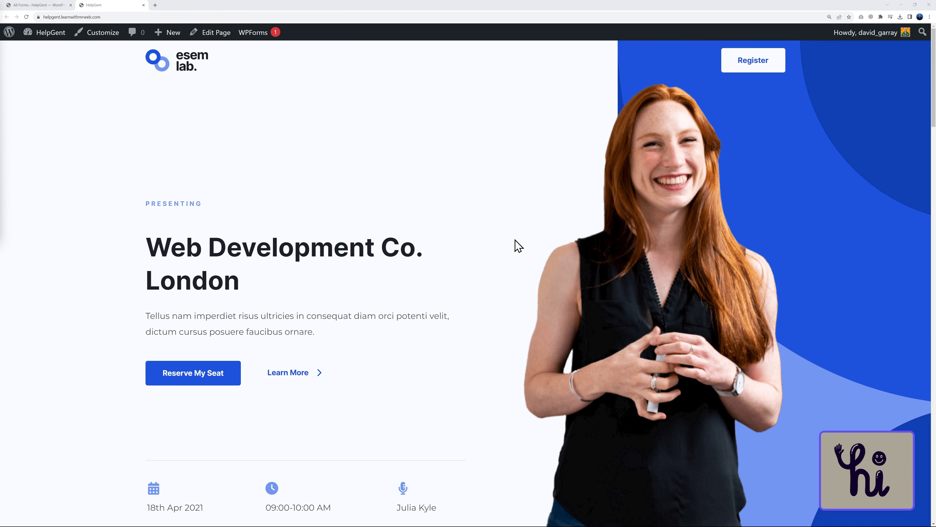
Open the site's hi popup and try the Text, Video and Voice reply options, allowing the microphone
left_click(848, 478)
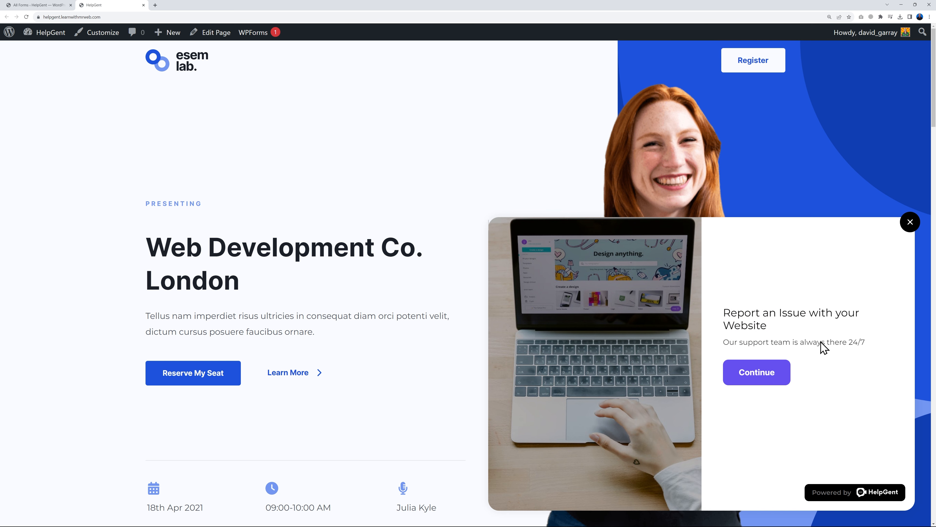
left_click(758, 373)
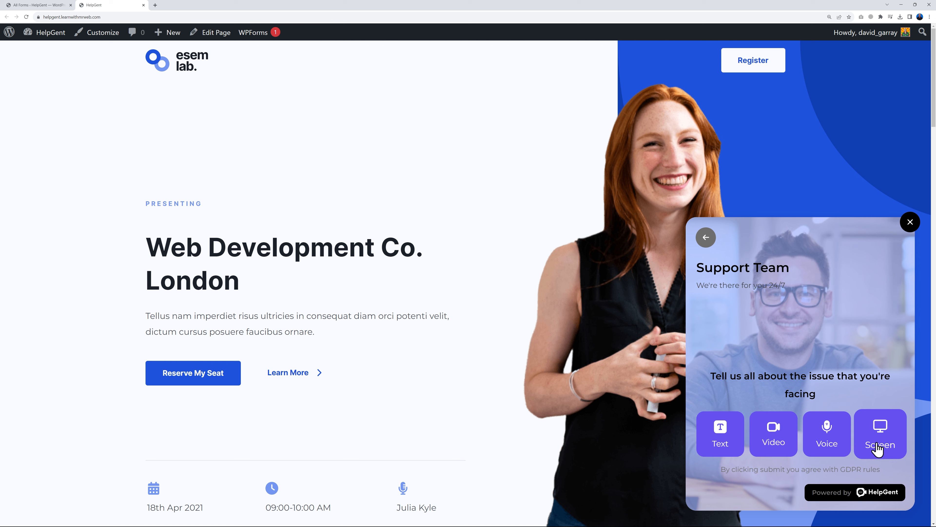
left_click(726, 439)
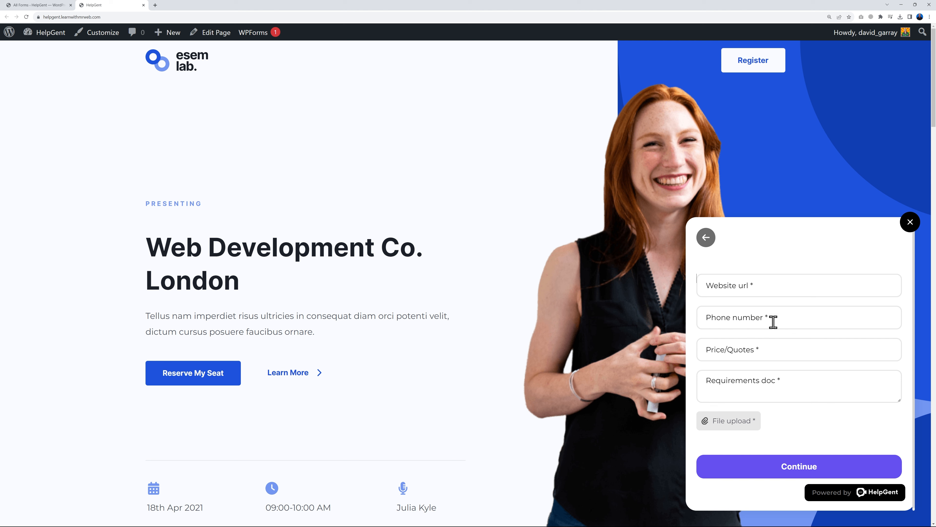
left_click(707, 238)
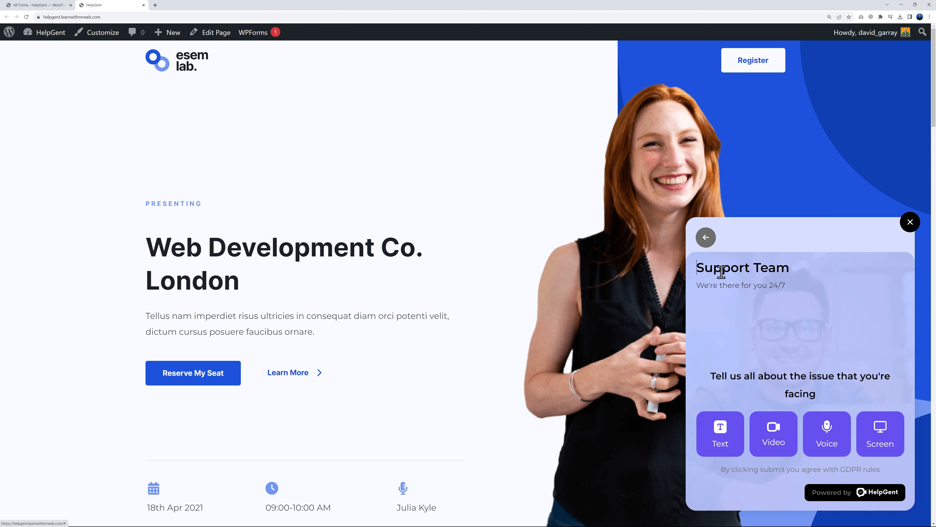
left_click(769, 437)
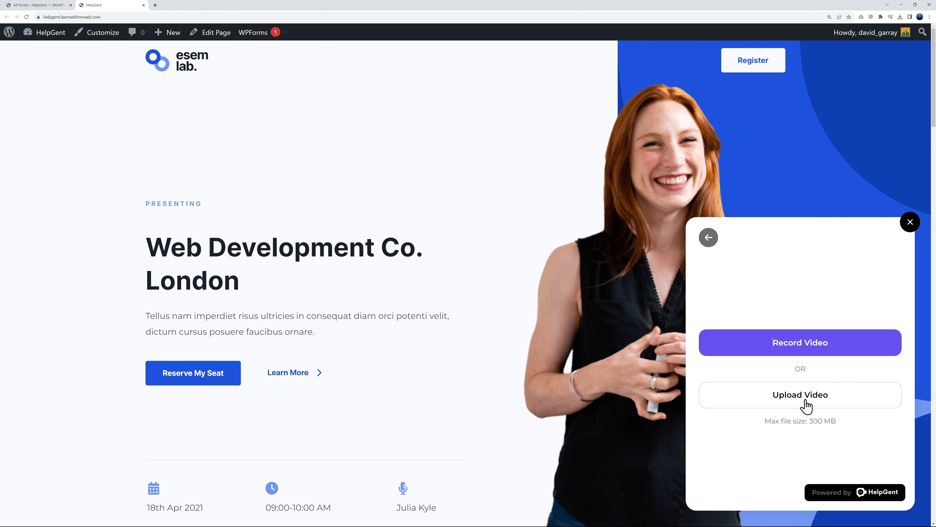
left_click(708, 238)
left_click(828, 439)
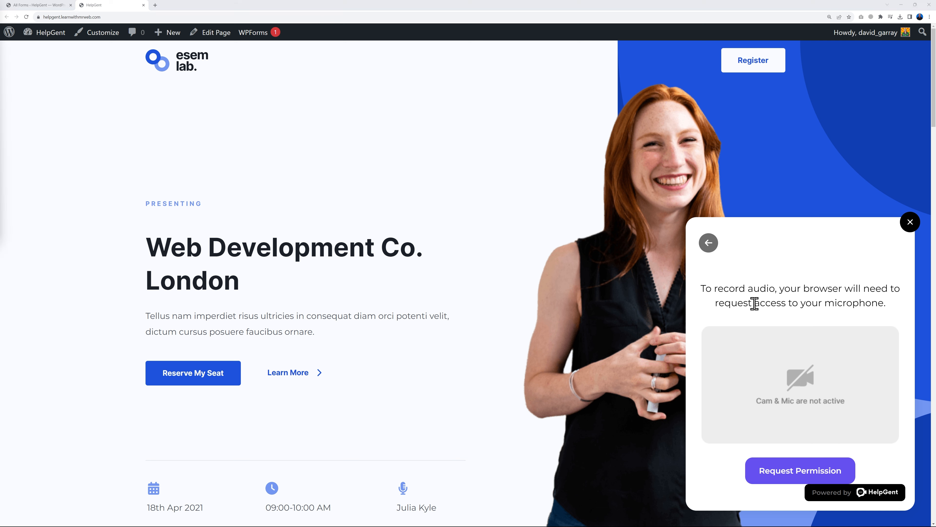
left_click(799, 472)
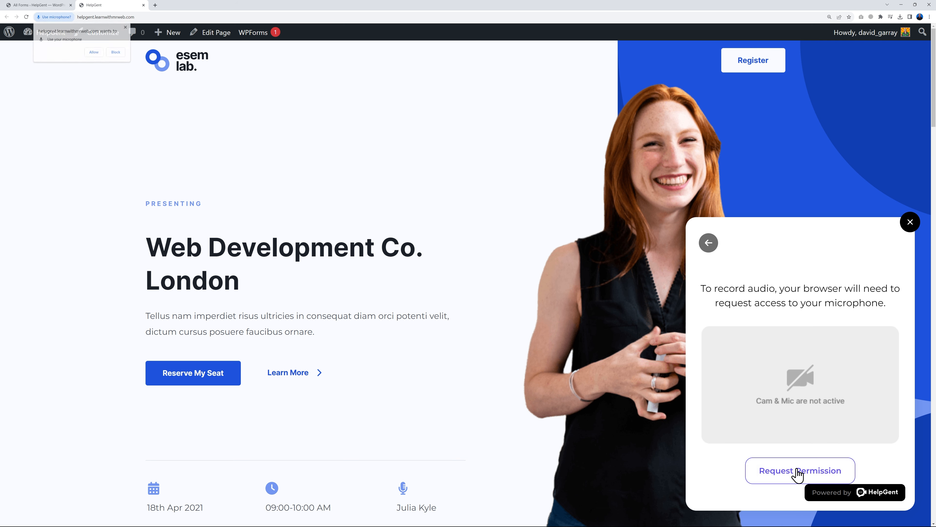
left_click(94, 52)
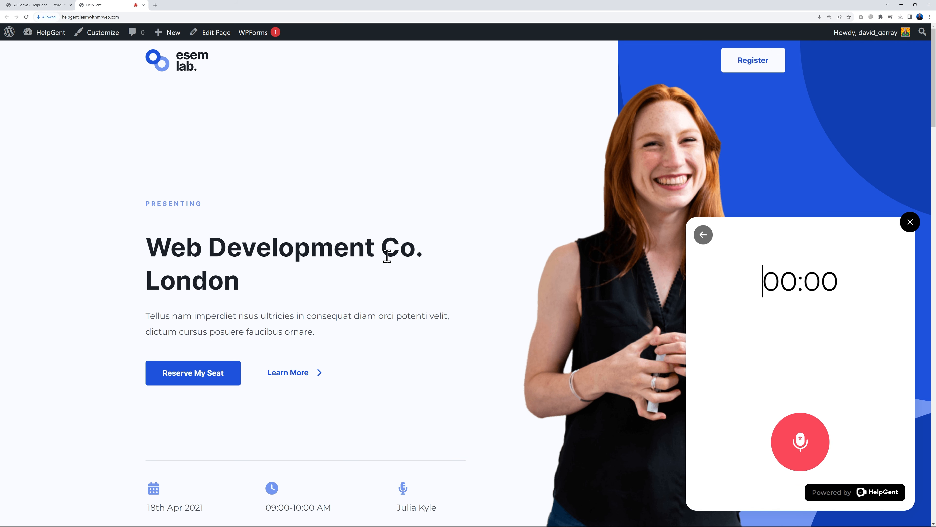
left_click(704, 237)
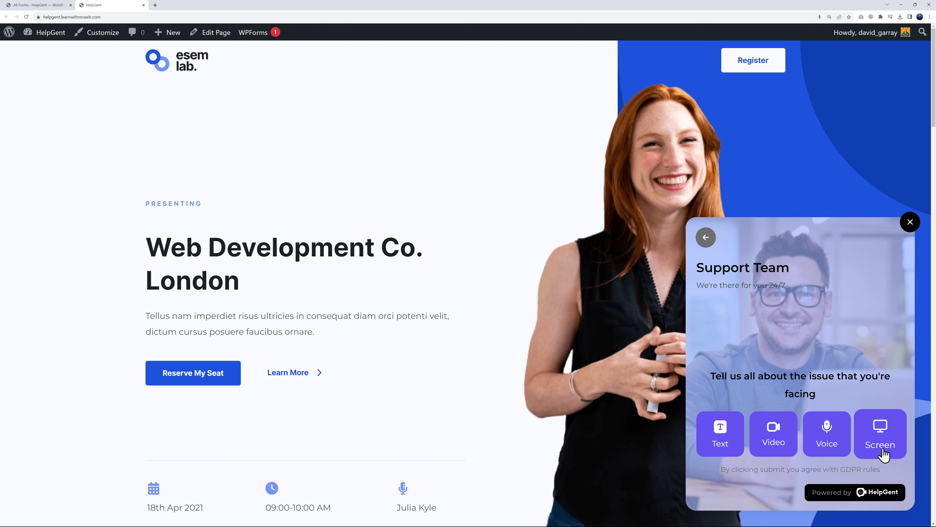
Record and send a Screen 2 screen-recording reply, then close the popup and return to the forms list
left_click(881, 446)
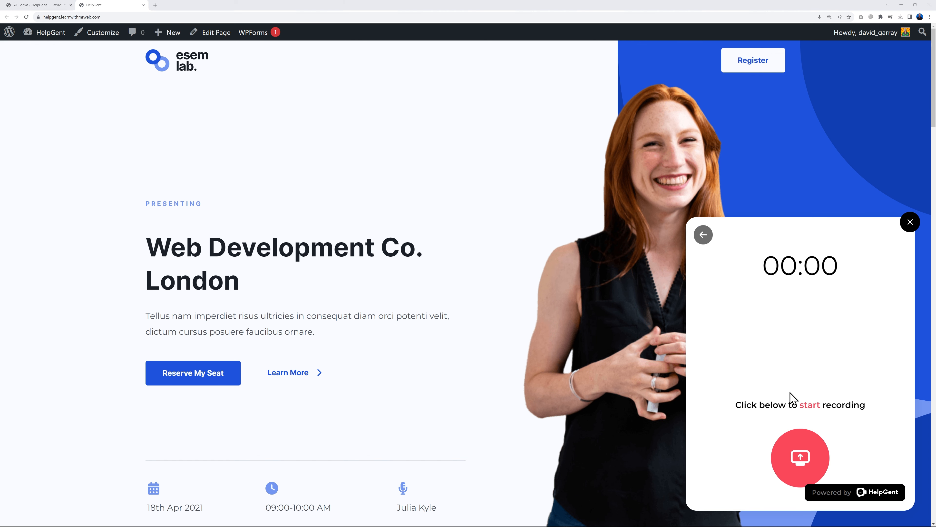
left_click(802, 459)
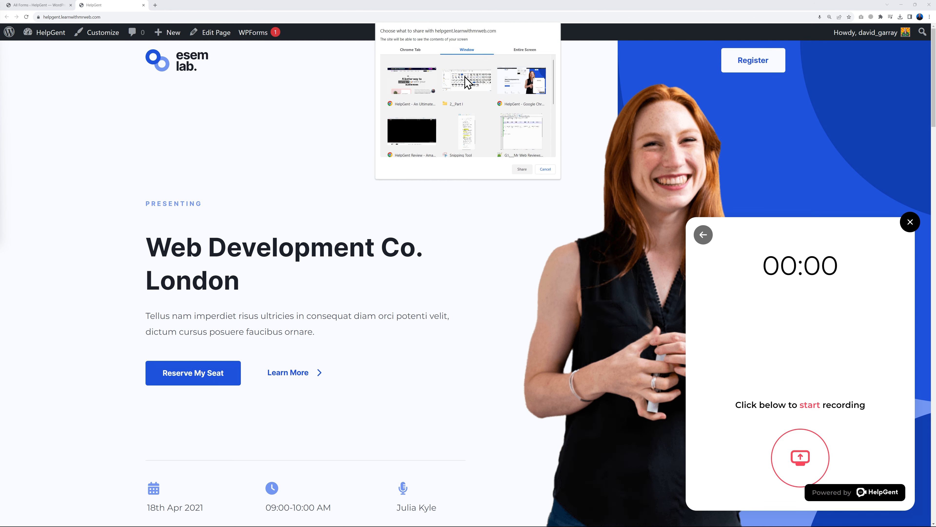
left_click(530, 50)
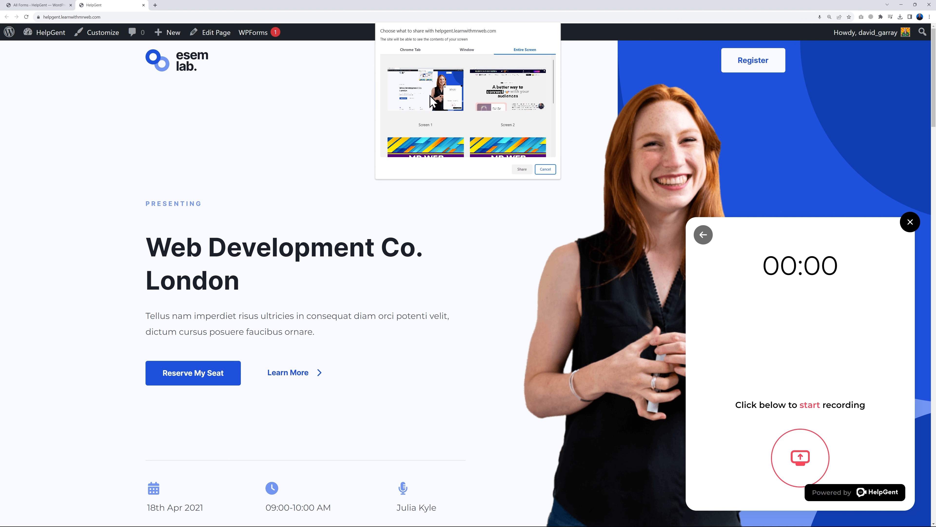
left_click(502, 100)
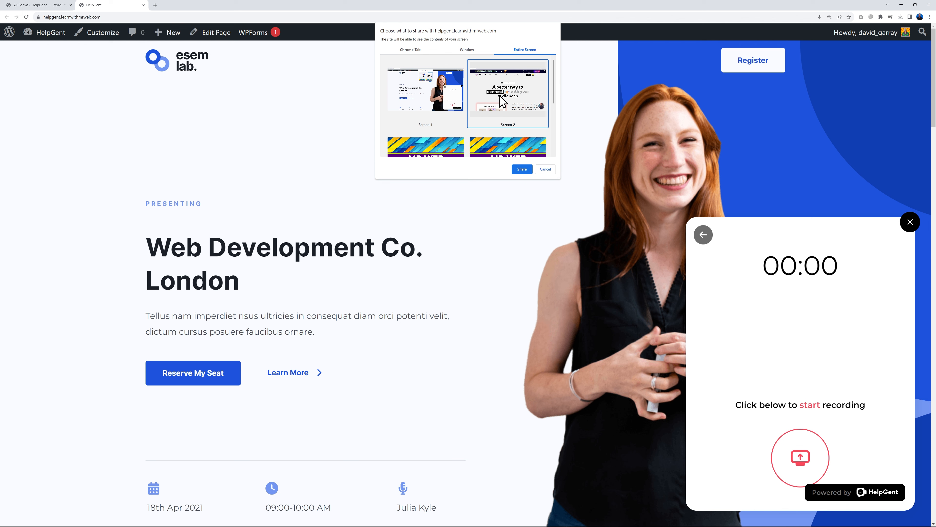
left_click(523, 170)
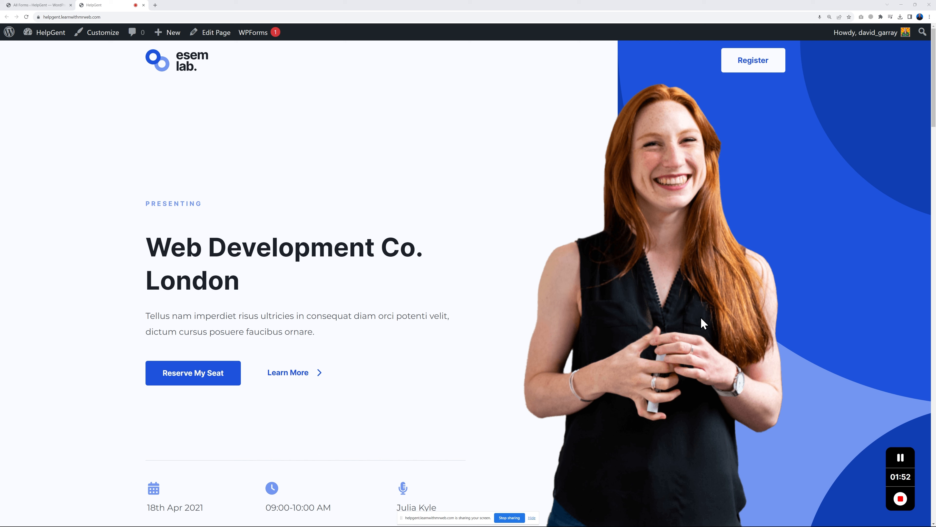
left_click(901, 498)
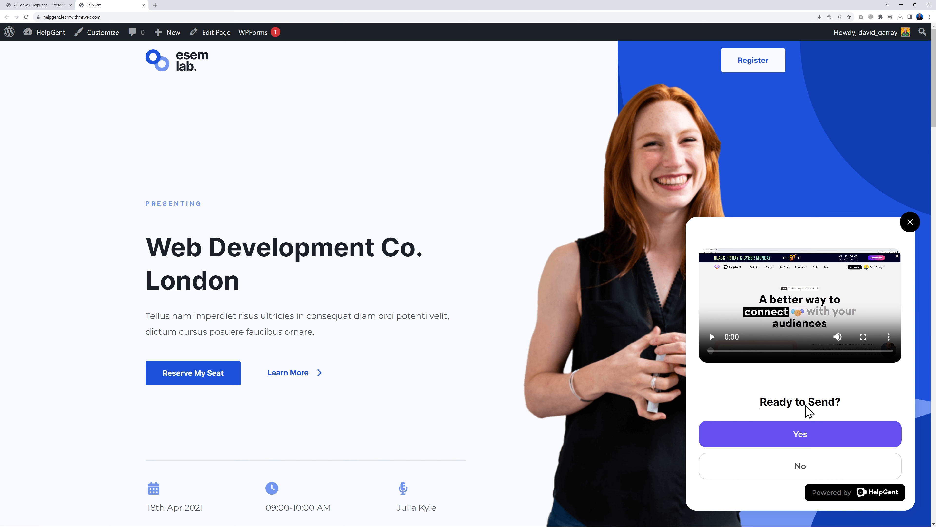
left_click(803, 437)
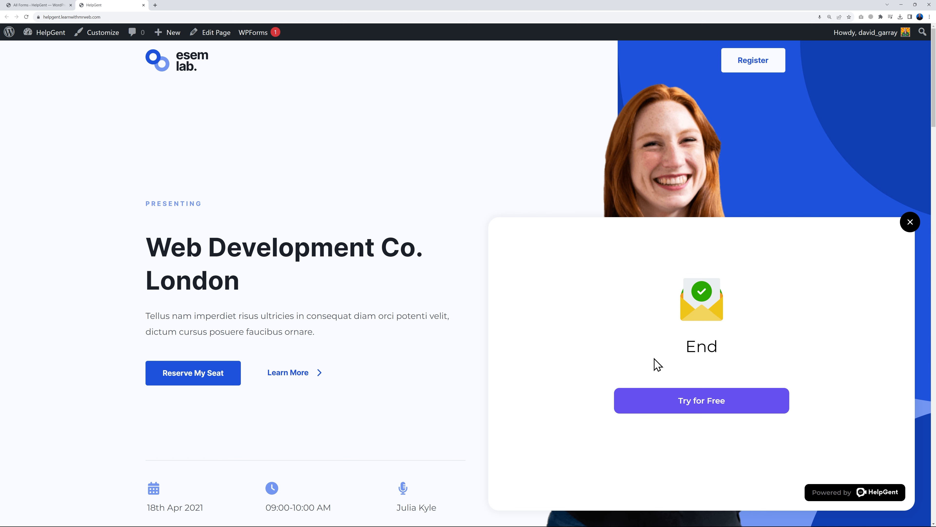
left_click(905, 224)
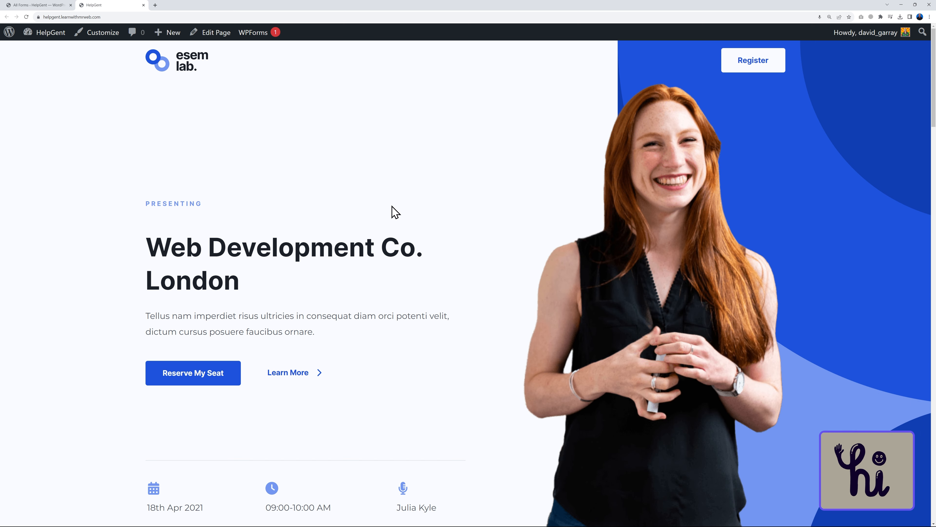
left_click(43, 5)
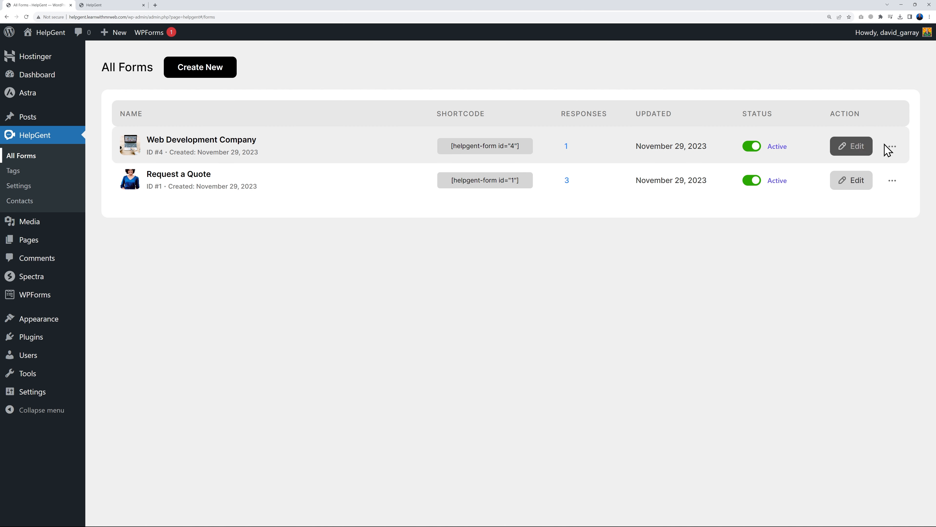
View the Web Development Company responses showing the 3.08 MB Support Team screen recording
left_click(892, 148)
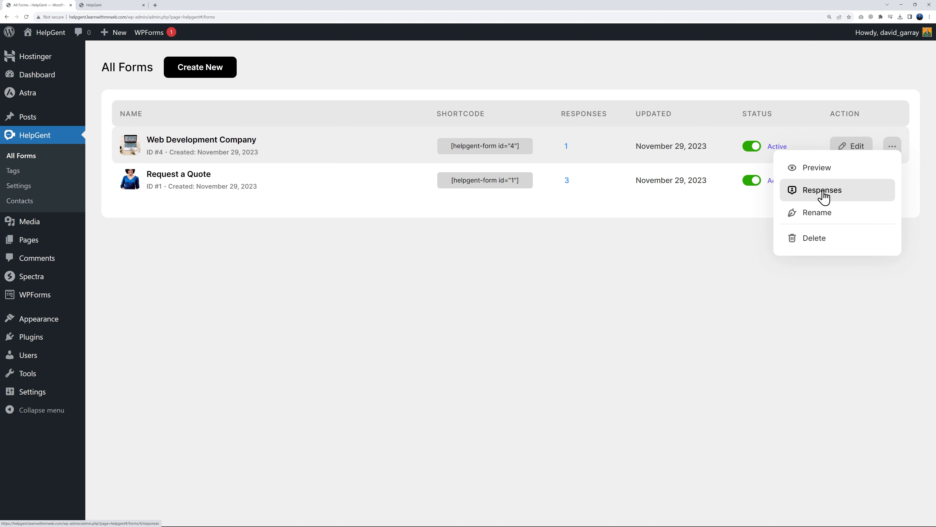
left_click(834, 196)
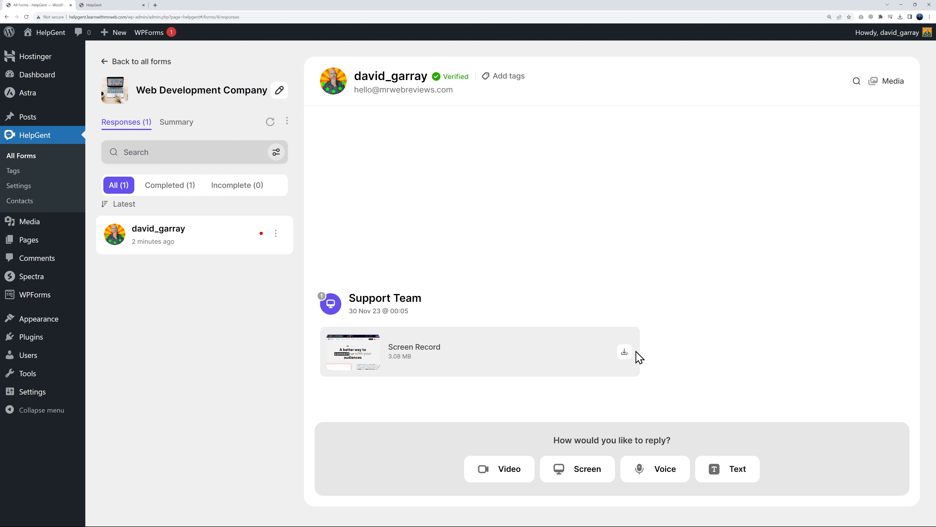
mouse_move(354, 353)
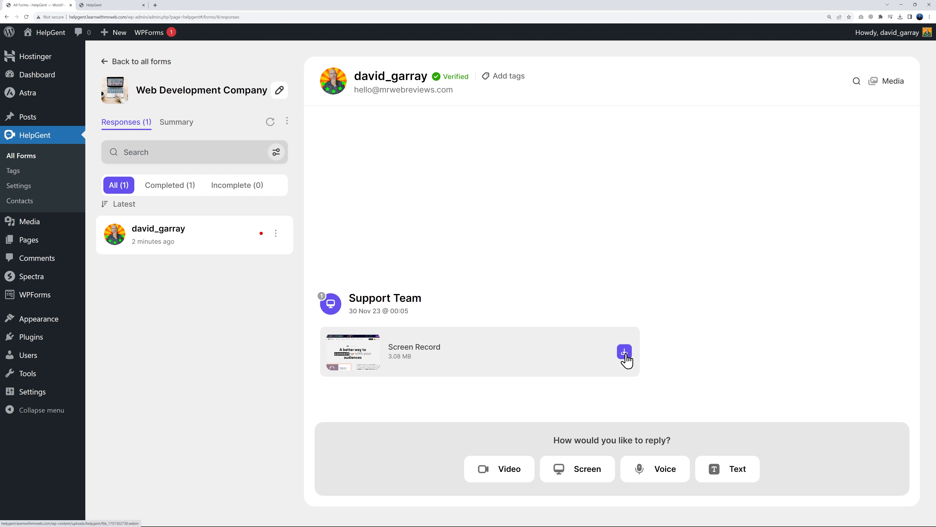